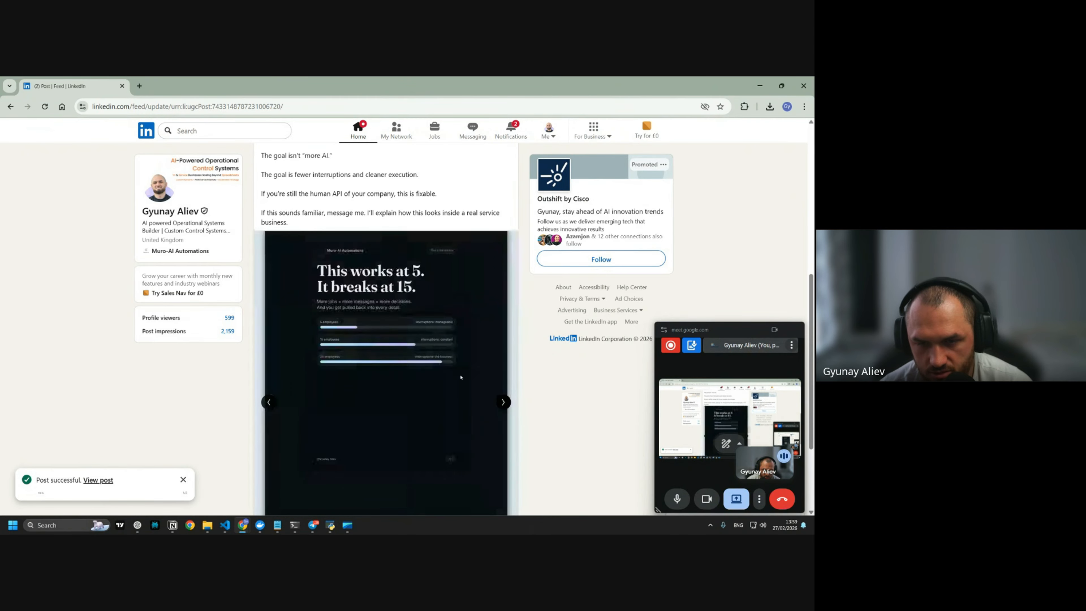
# View the LinkedIn carousel document full screen, exit it, and open LinkedIn notifications
pyautogui.scroll(1, 460, 379)
pyautogui.scroll(-3, 466, 479)
pyautogui.click(507, 472)
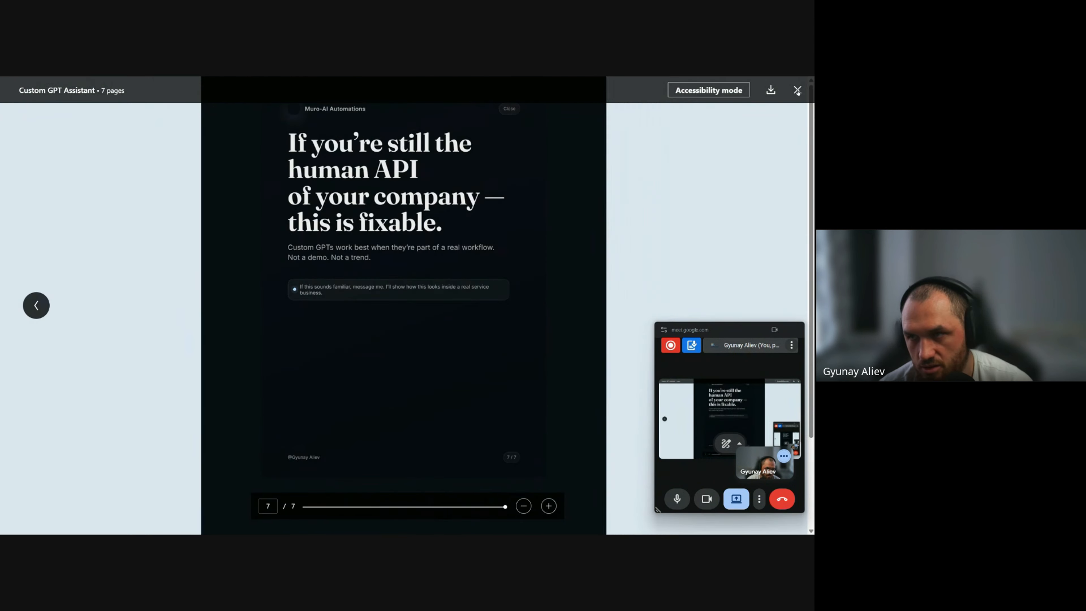
pyautogui.press('Escape')
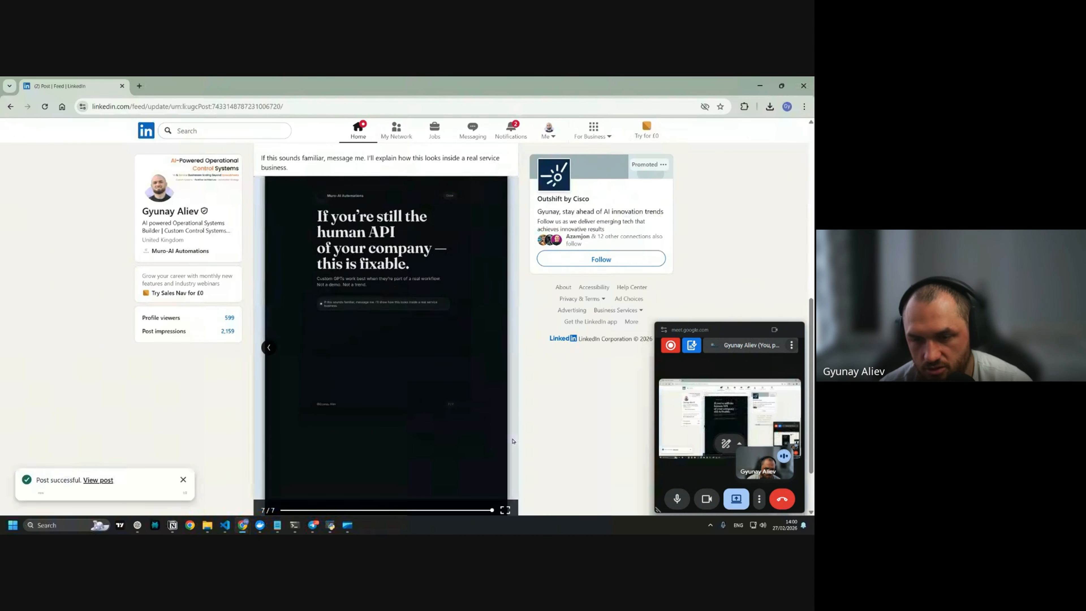
pyautogui.scroll(5, 431, 401)
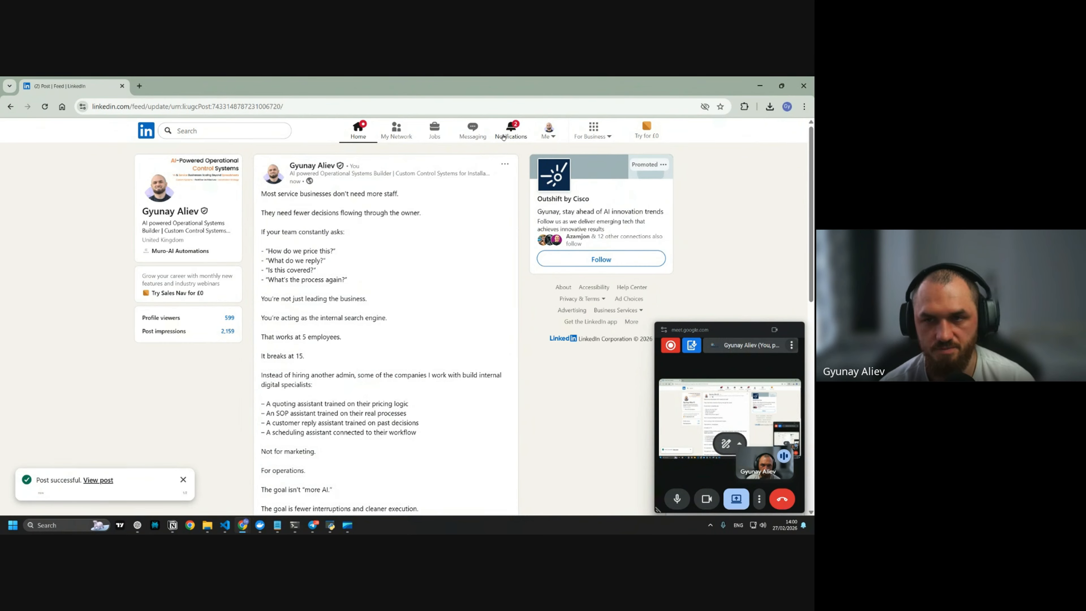
pyautogui.click(511, 131)
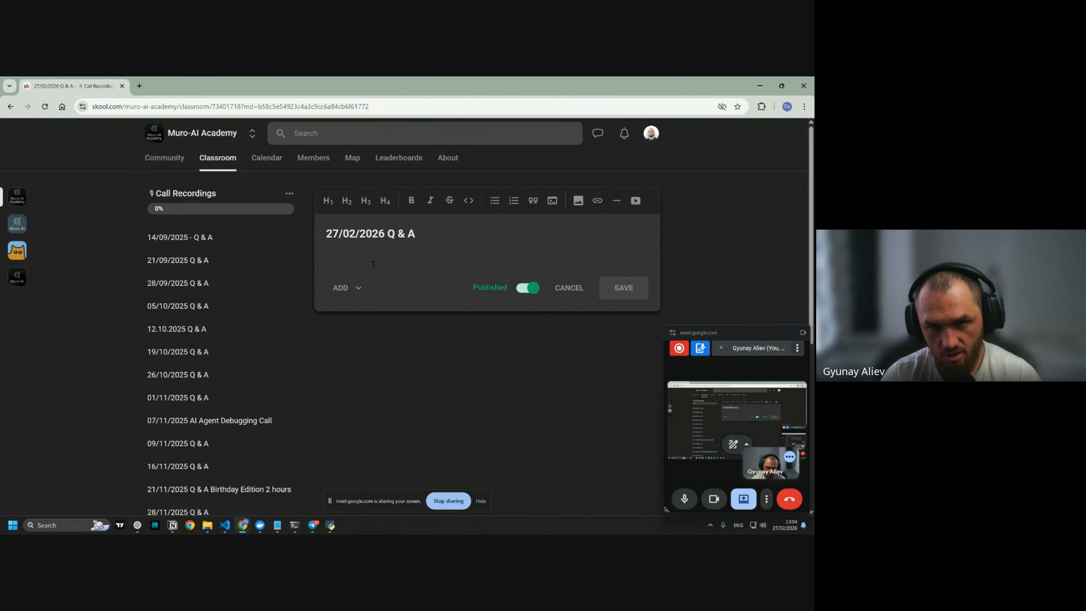
# Add the H1 heading 'Build your Custom Agent GPT' under the lesson title
pyautogui.click(329, 200)
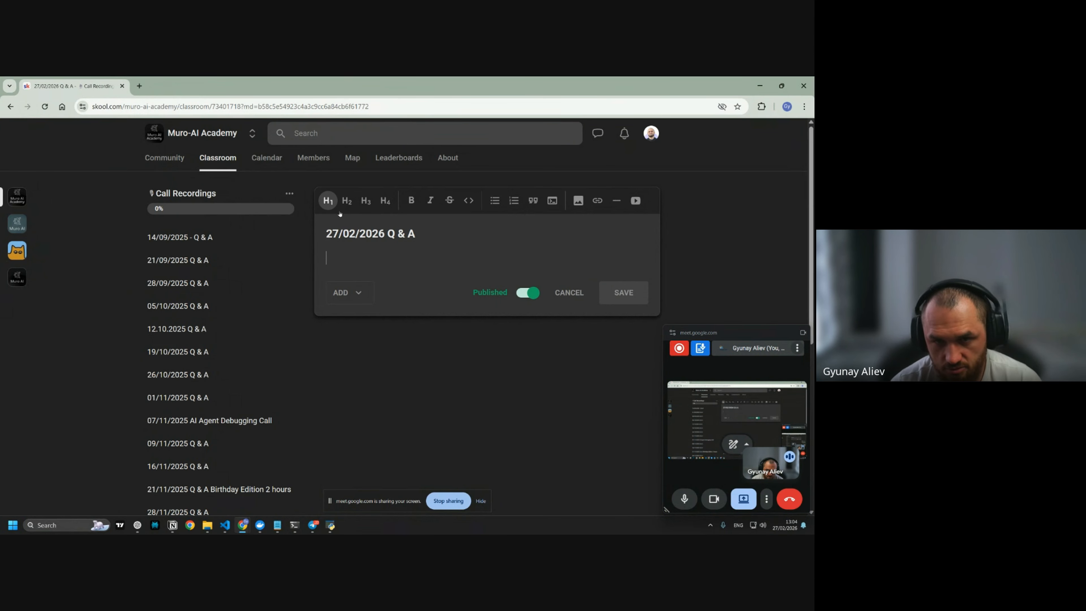
pyautogui.write('Build')
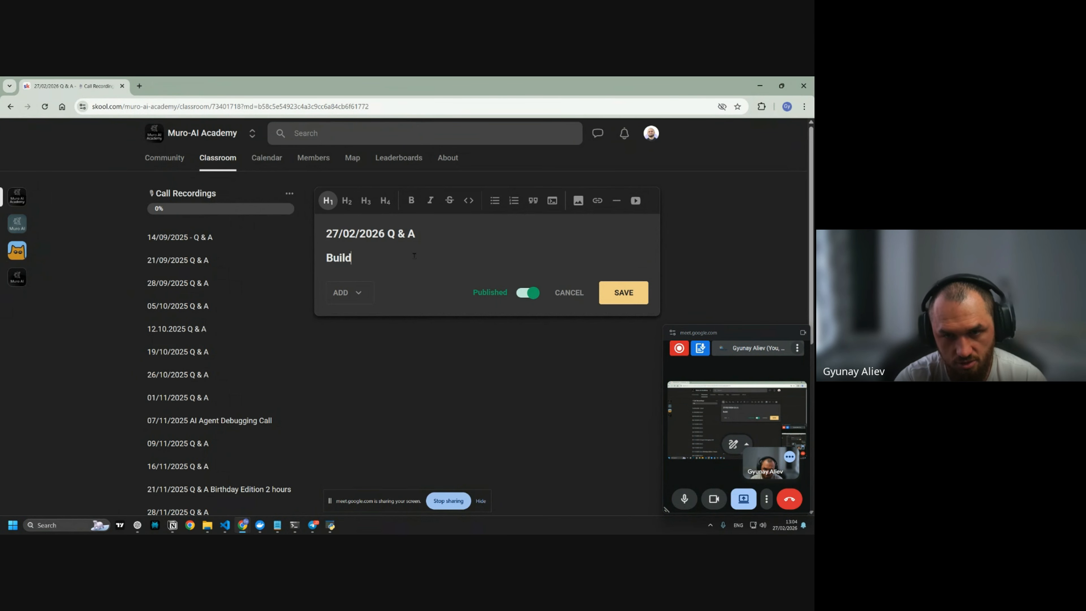
pyautogui.write(' your Custom Age')
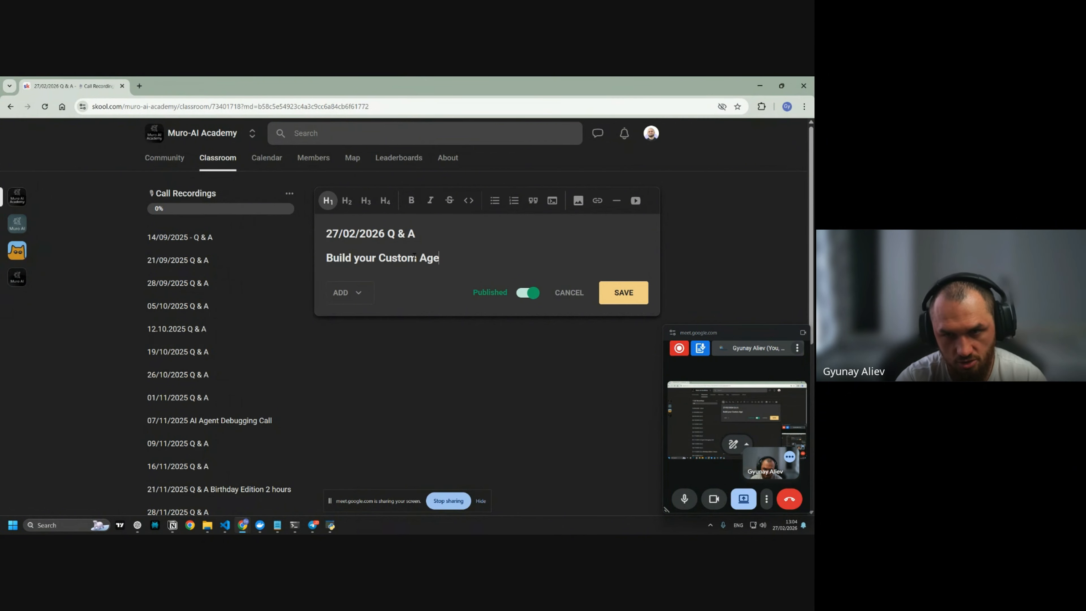
pyautogui.write('nt GPT')
pyautogui.press('Return')
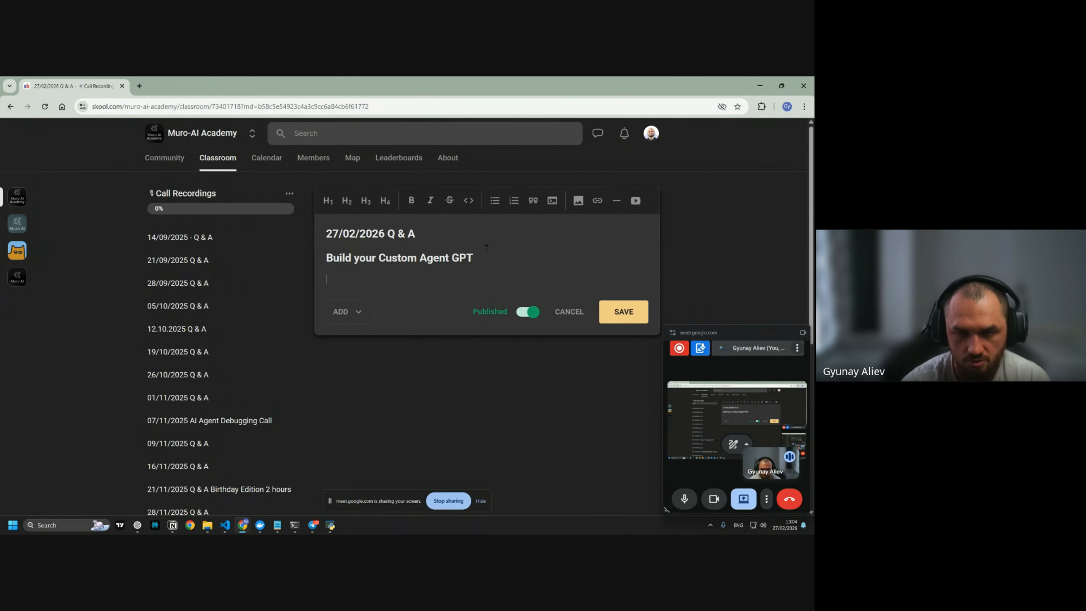
# Add bullets 'Purpose - LinkedIn Posts Creation' and 'Deliverables - System prompt, couple of MD files'
pyautogui.write('- ')
pyautogui.write('Pu')
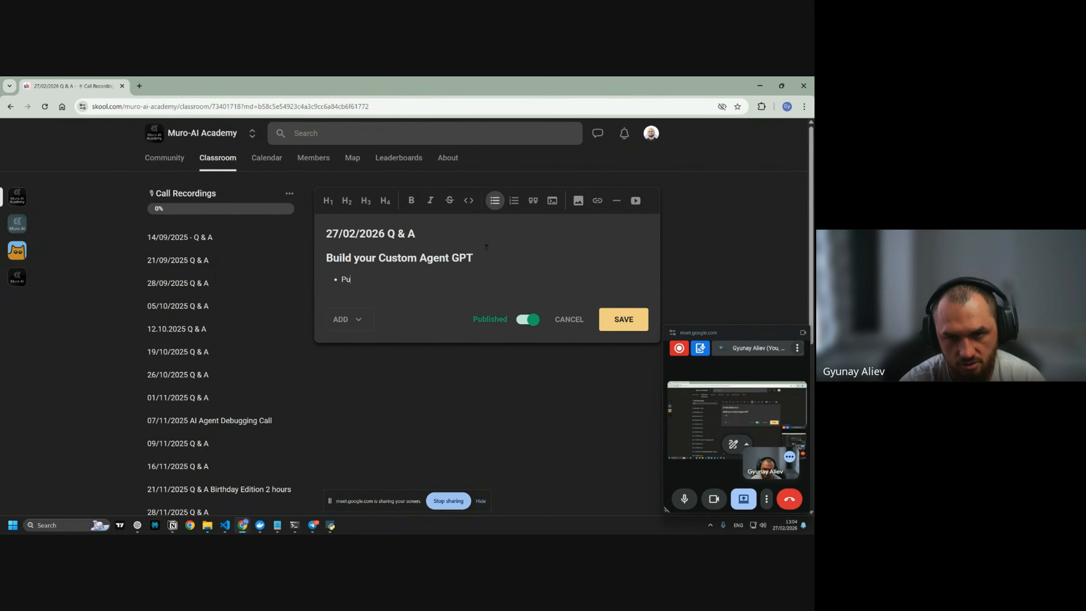
pyautogui.write('rpose')
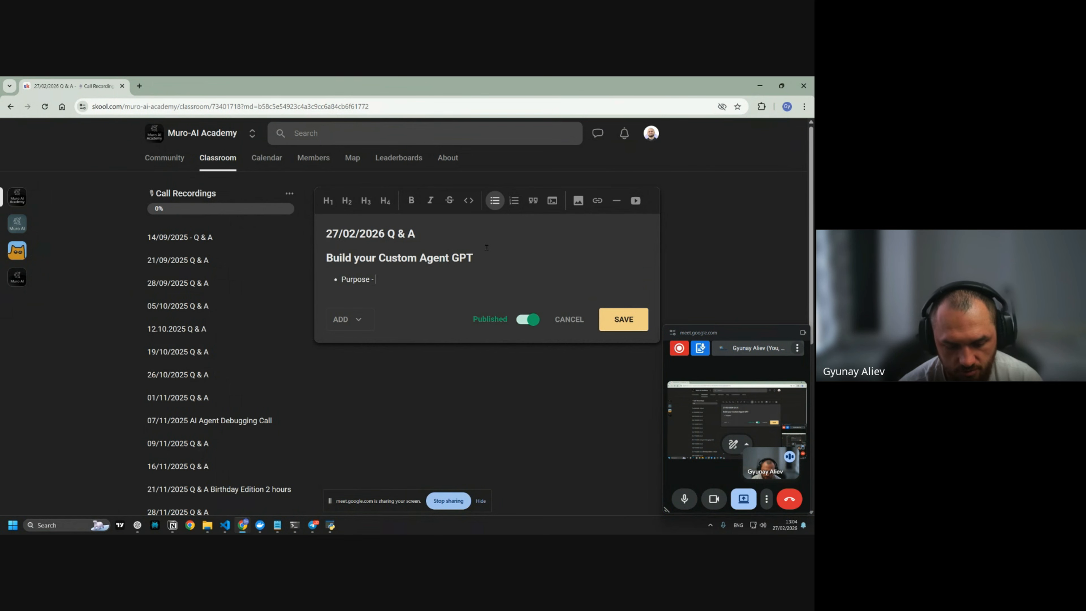
pyautogui.write('- LinkedIn Posts')
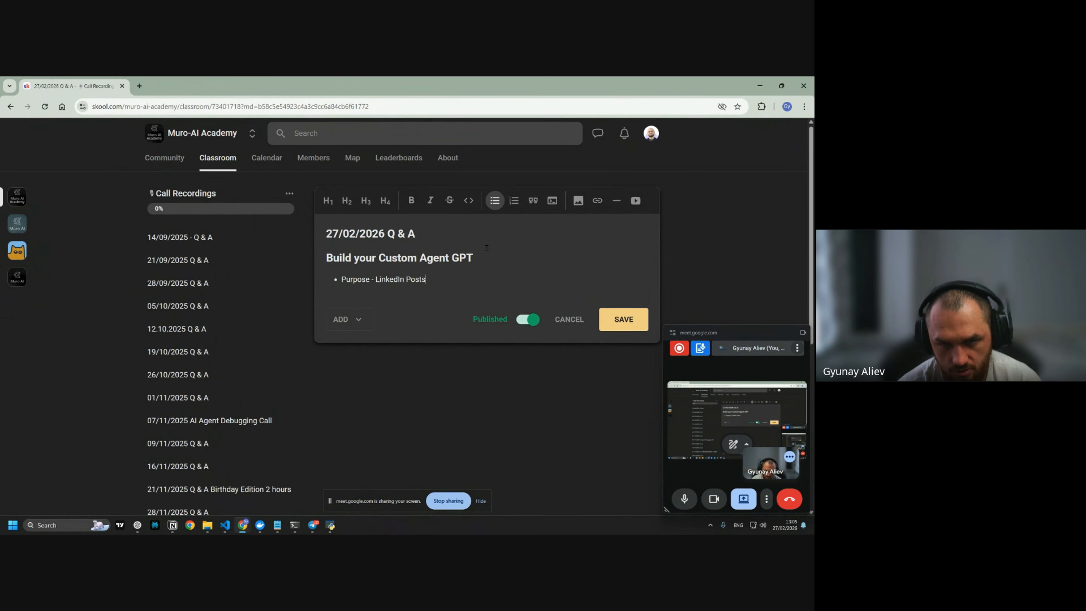
pyautogui.write(' Creation')
pyautogui.press('Return')
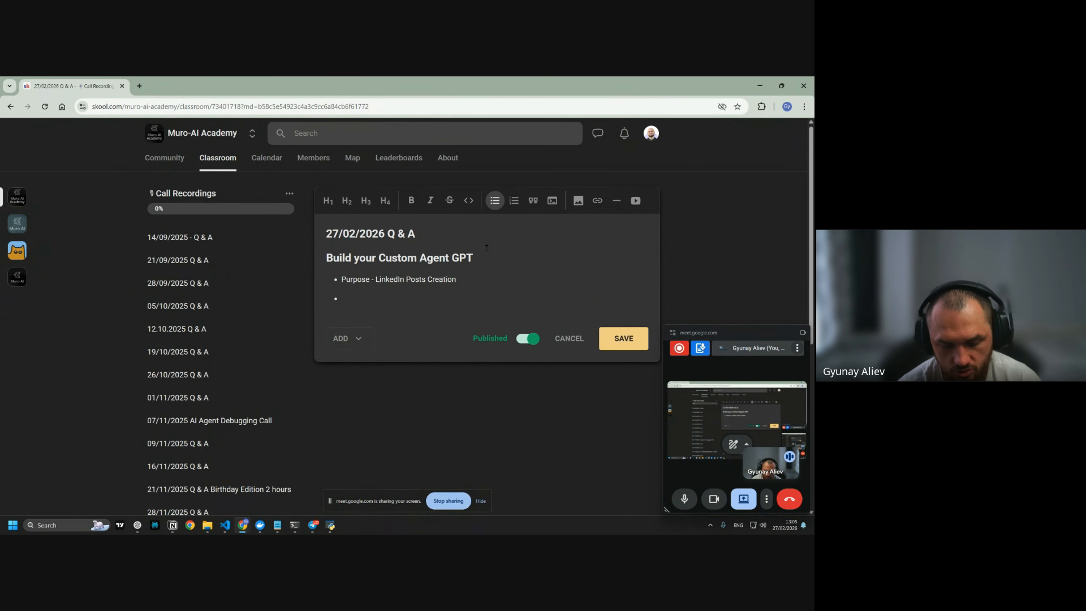
pyautogui.write('Targe')
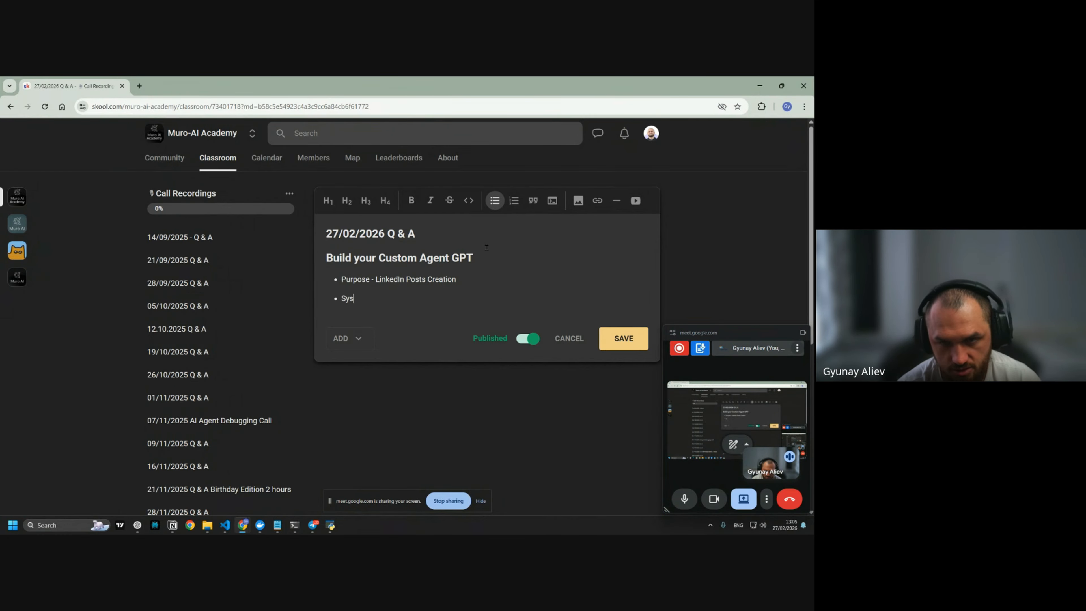
pyautogui.press('BackSpace')
pyautogui.press('BackSpace')
pyautogui.press('BackSpace')
pyautogui.press('BackSpace')
pyautogui.press('BackSpace')
pyautogui.write('Deliverables - System prompt')
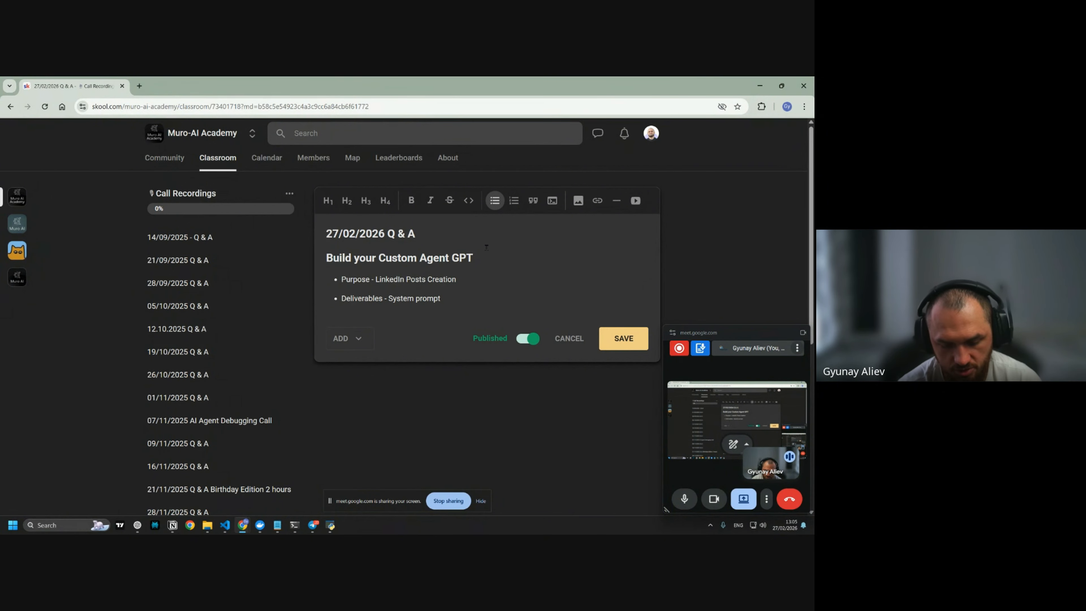
pyautogui.write(', ')
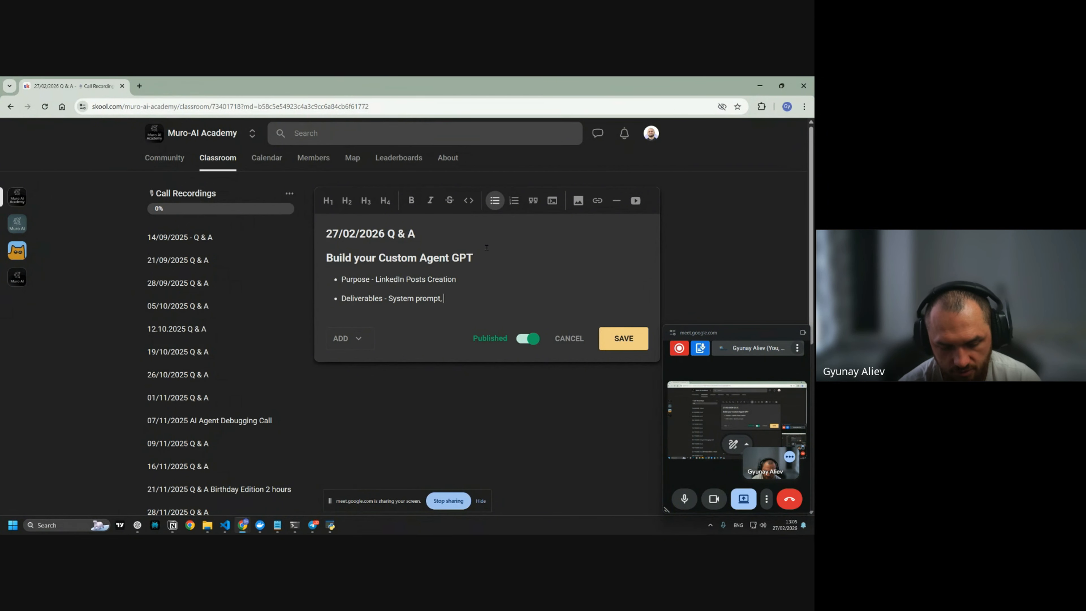
pyautogui.write('couple of documents')
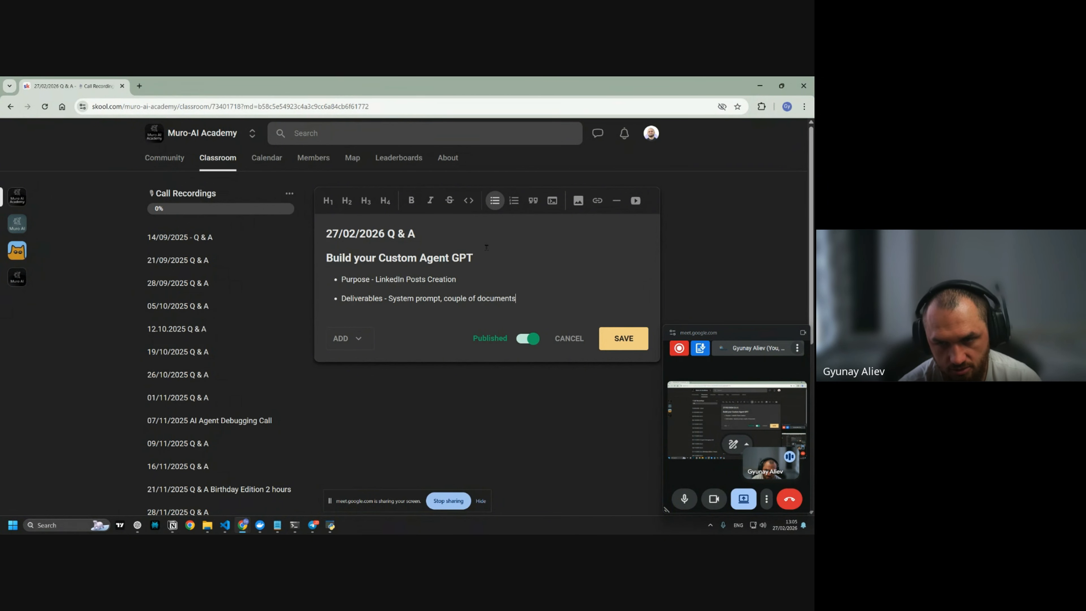
pyautogui.write(' as MD files')
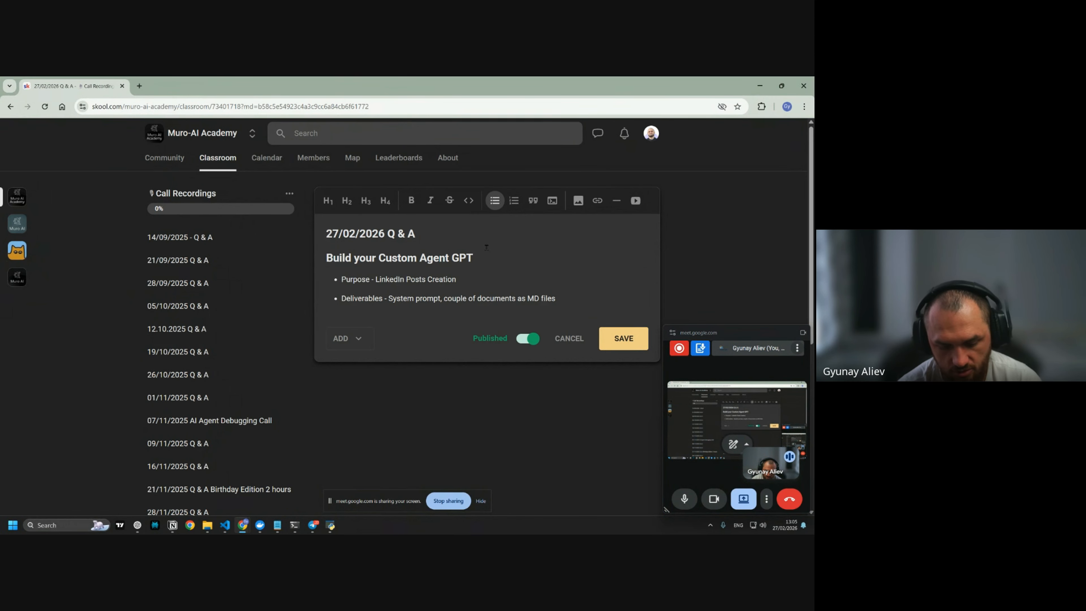
pyautogui.write(' to upload to the kn')
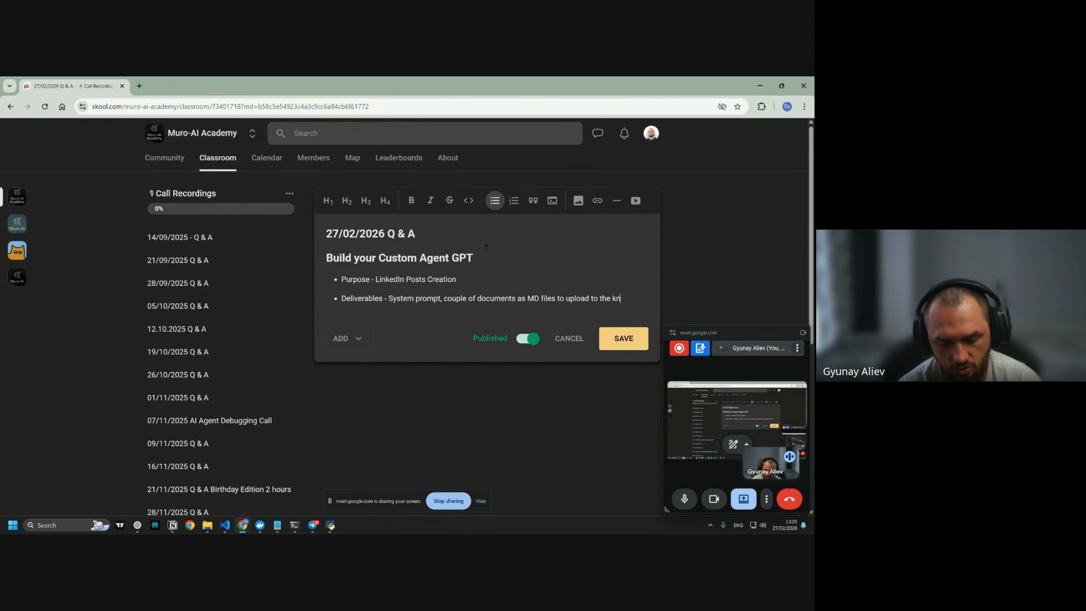
pyautogui.write('owledge base of GPT,')
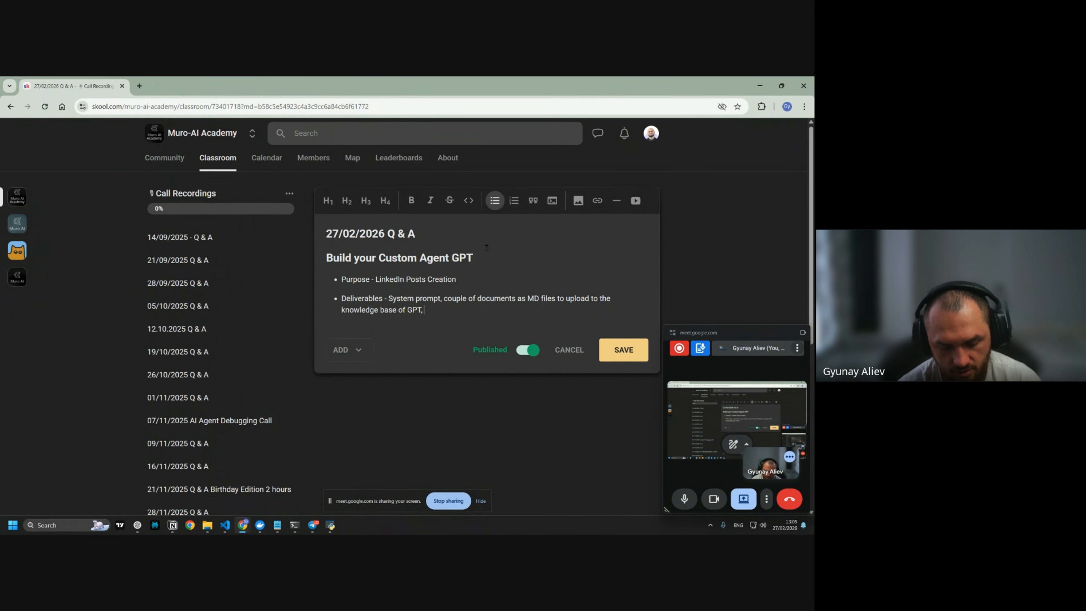
pyautogui.write(' The User flow i')
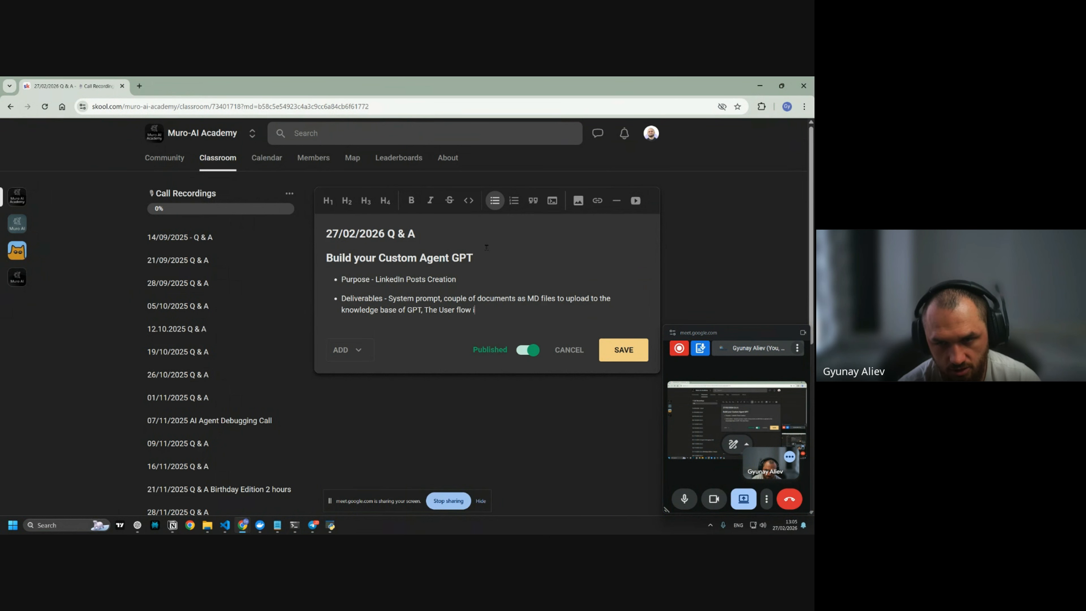
pyautogui.write('n the system prompt in')
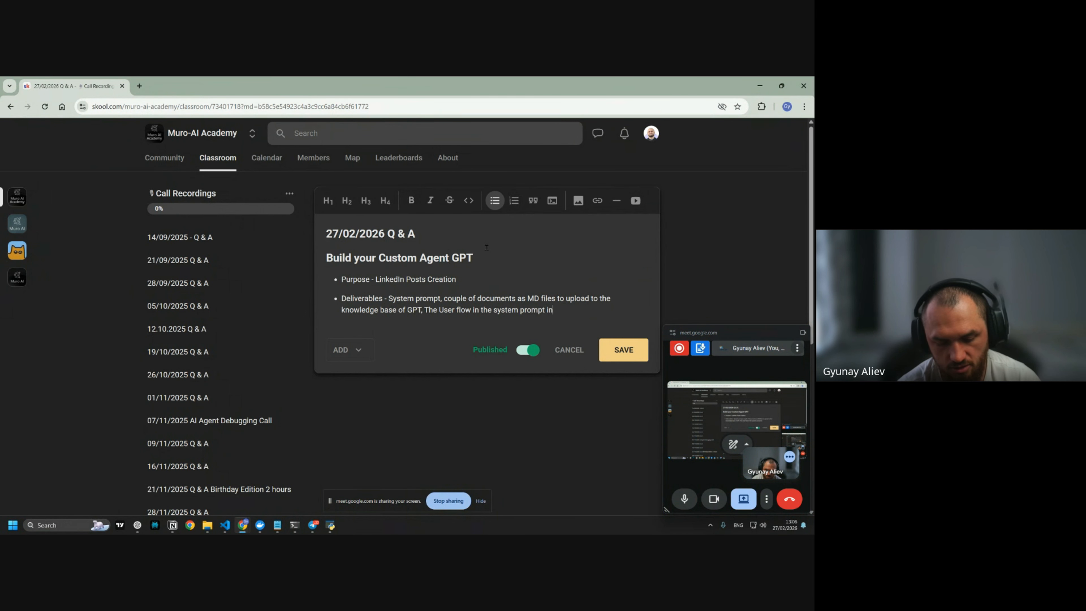
pyautogui.write(' phases')
pyautogui.press('Return')
# Add the bullet 'Include Examples of what is good result' to the lesson notes
pyautogui.write('End ')
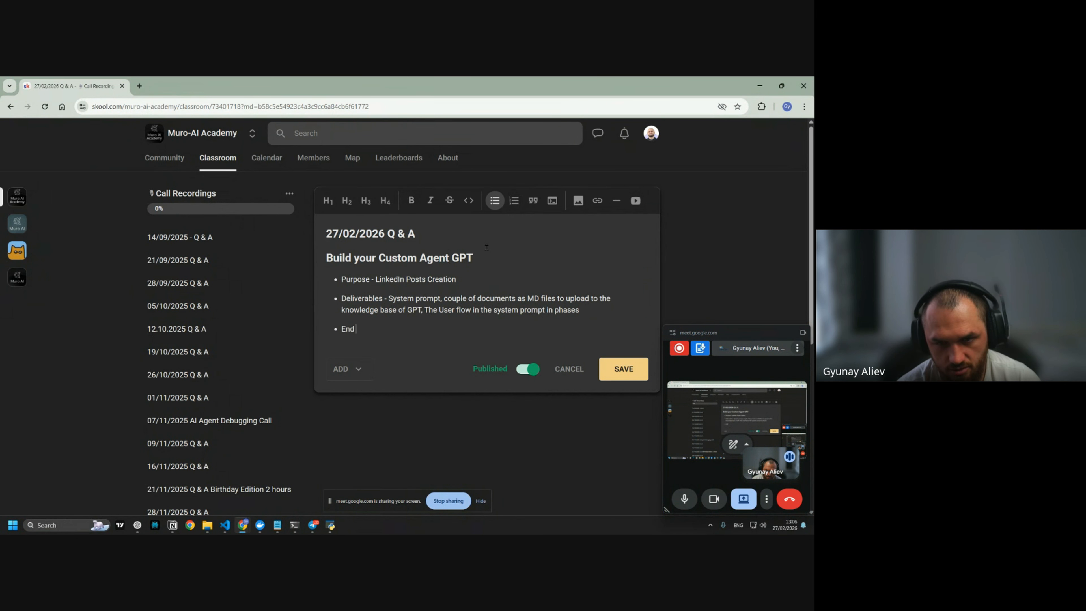
pyautogui.write('GOAL is to')
pyautogui.press('BackSpace')
pyautogui.press('BackSpace')
pyautogui.press('BackSpace')
pyautogui.press('BackSpace')
pyautogui.press('BackSpace')
pyautogui.press('BackSpace')
pyautogui.press('BackSpace')
pyautogui.press('BackSpace')
pyautogui.press('BackSpace')
pyautogui.press('BackSpace')
pyautogui.press('BackSpace')
pyautogui.press('BackSpace')
pyautogui.press('BackSpace')
pyautogui.press('BackSpace')
pyautogui.write('Include Examples ')
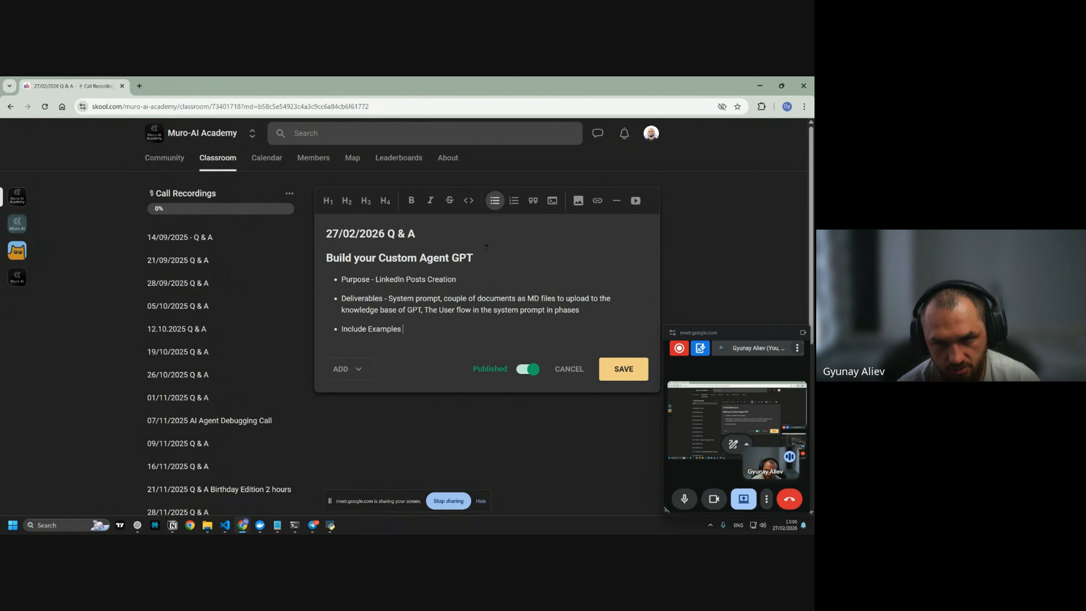
pyautogui.write('of what is good')
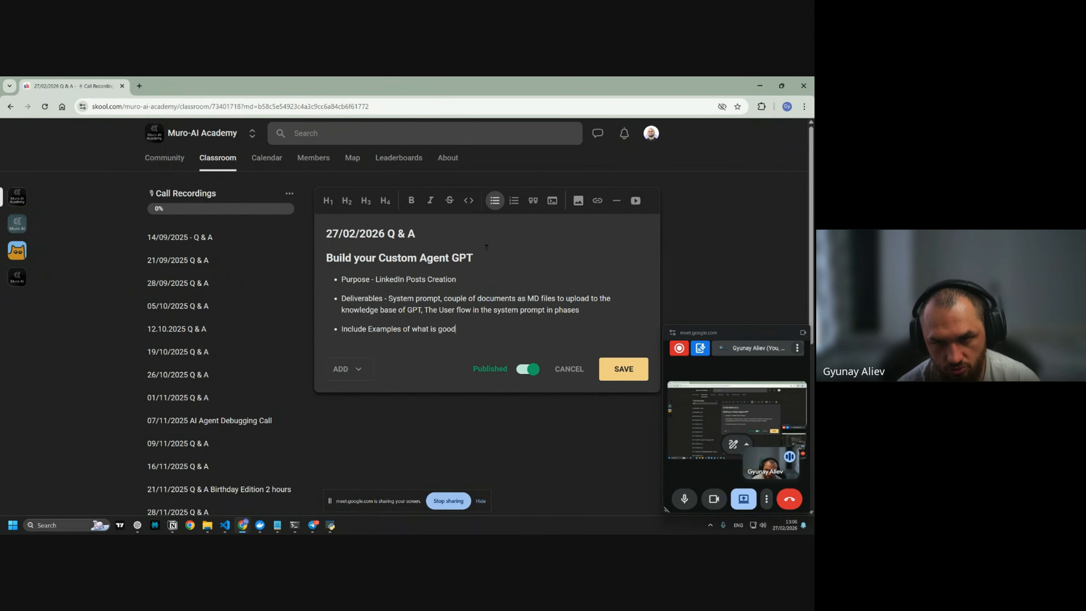
pyautogui.write(' output')
pyautogui.press('BackSpace')
pyautogui.press('BackSpace')
pyautogui.press('BackSpace')
pyautogui.press('BackSpace')
pyautogui.press('BackSpace')
pyautogui.press('BackSpace')
pyautogui.write('result')
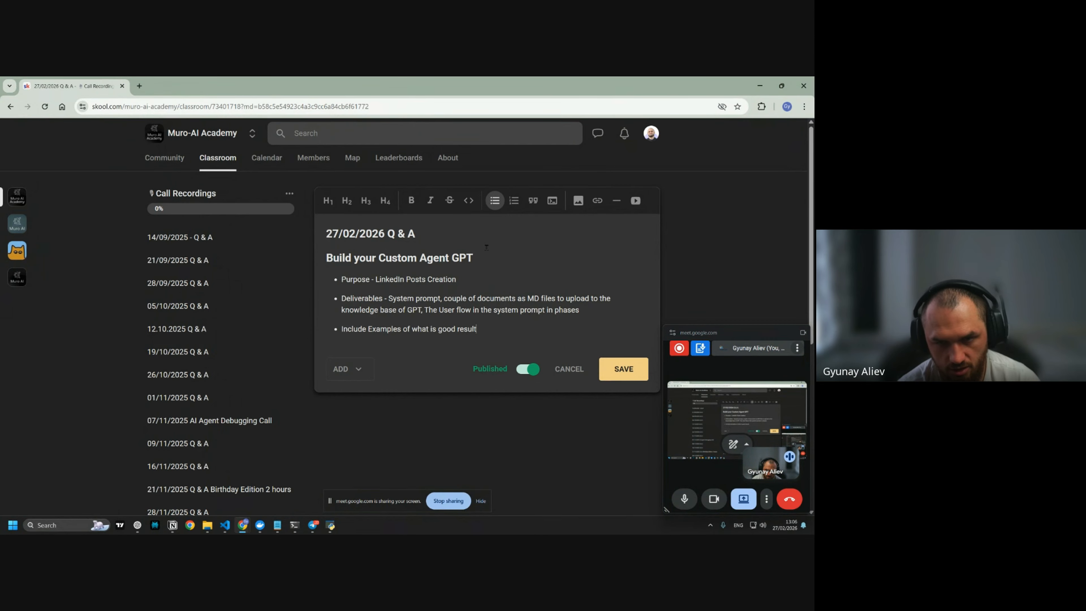
pyautogui.press('Return')
# Add bullets for bad-result examples and the paid ChatGPT Plus-or-higher plan requirement
pyautogui.write('Include example')
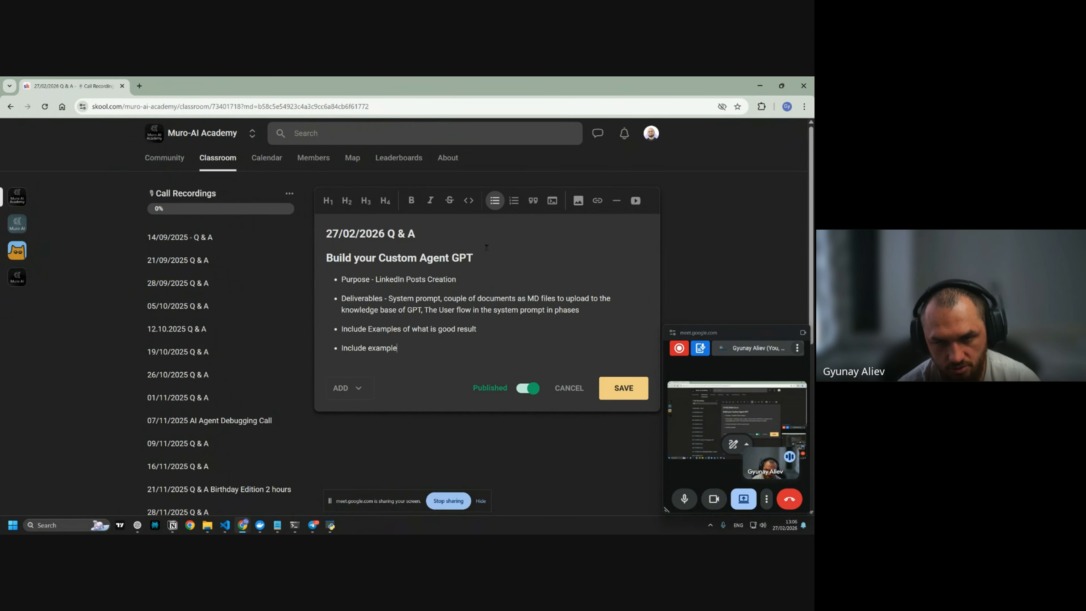
pyautogui.write('s of what is bad ')
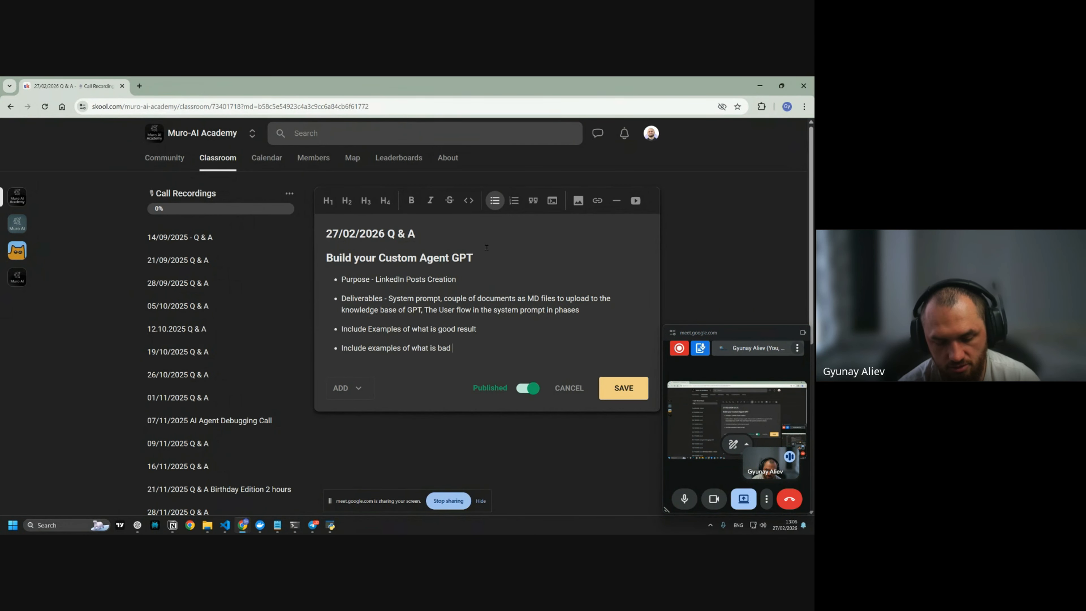
pyautogui.write('result')
pyautogui.press('Return')
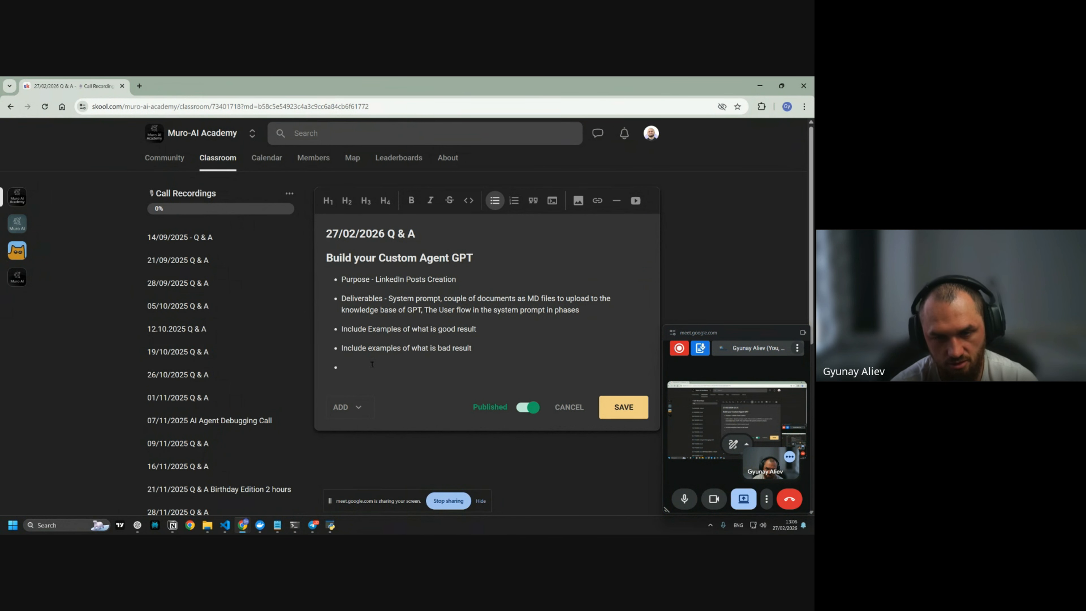
pyautogui.write('you must b')
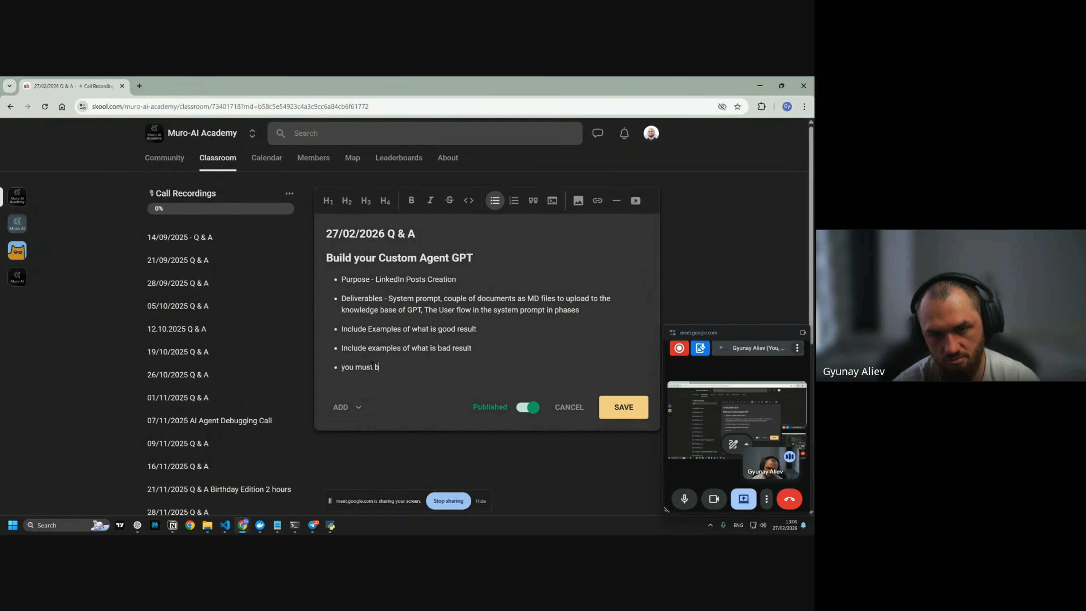
pyautogui.write('e in chatgpt pai')
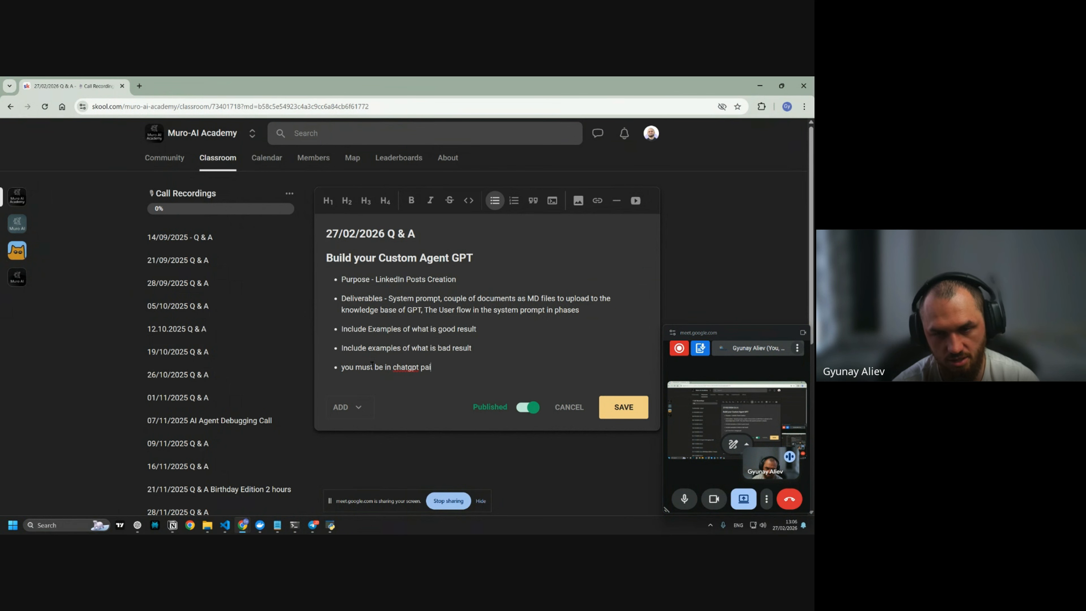
pyautogui.write('d plan - either pl')
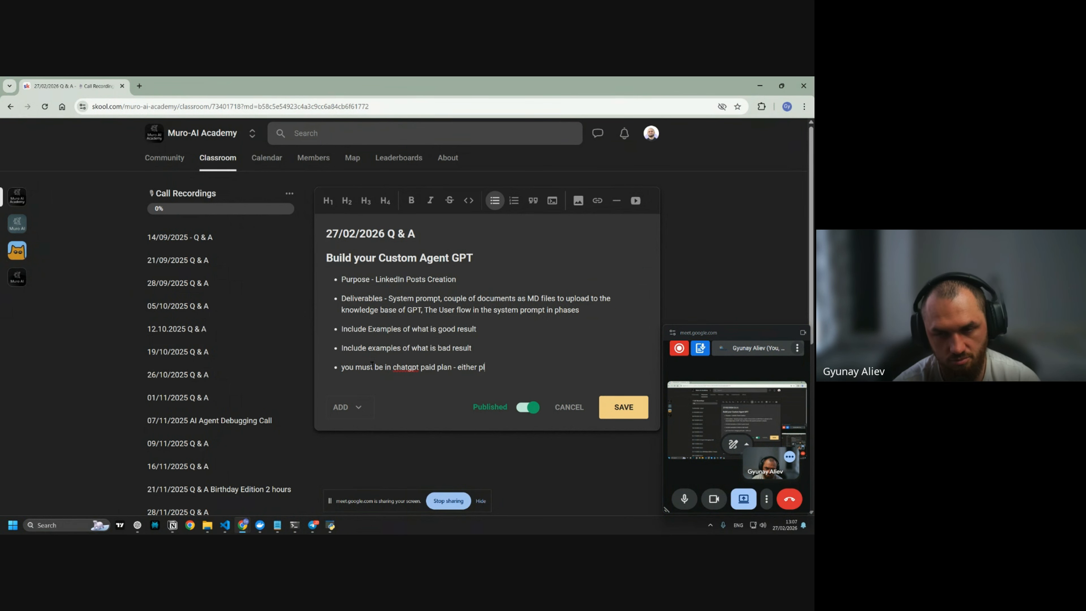
pyautogui.write('us or more.')
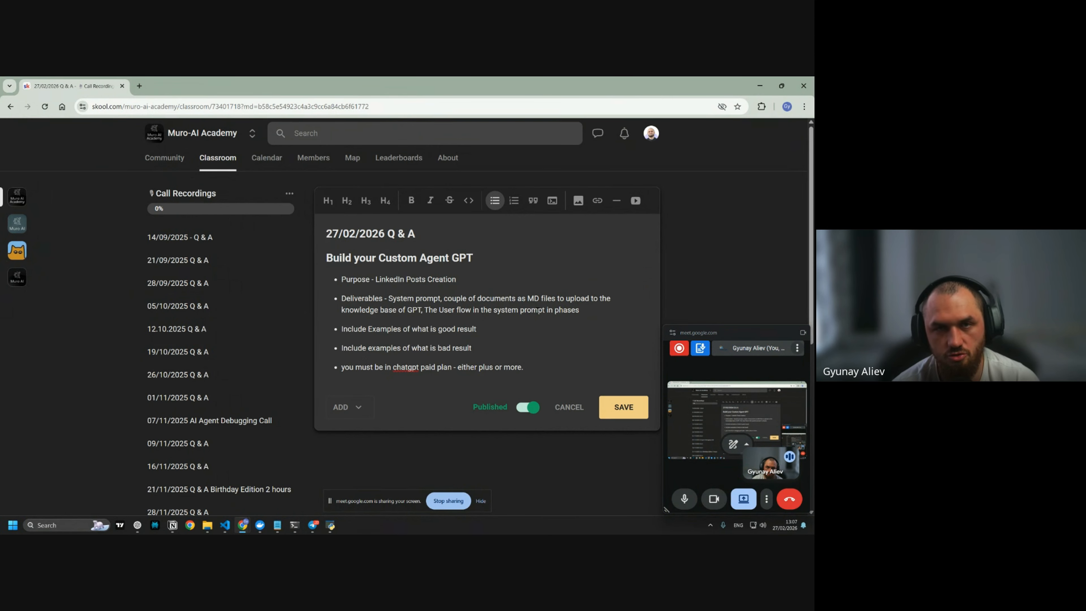
pyautogui.hotkey('alt', 'Tab')
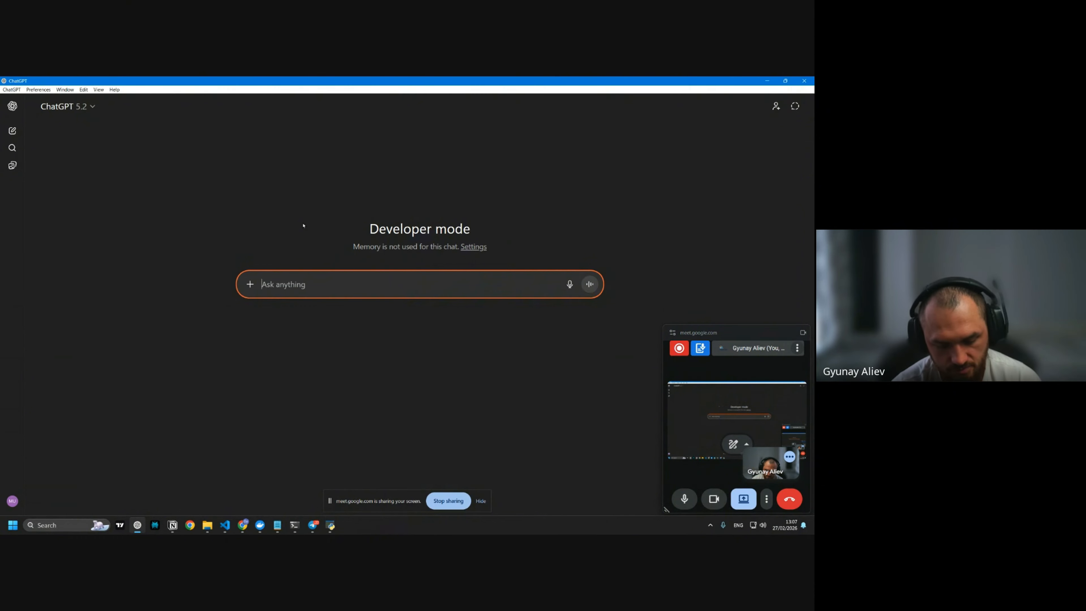
# Type and dictate a request for a custom GPT that writes your LinkedIn posts and improves ideas
pyautogui.write('I want you to help')
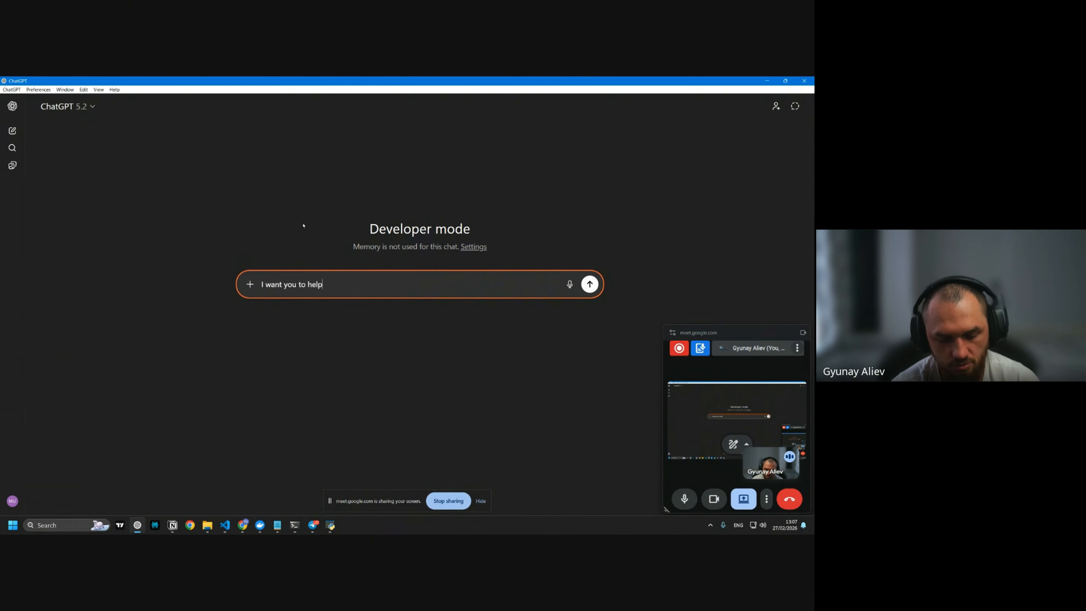
pyautogui.write(' me build a custom ')
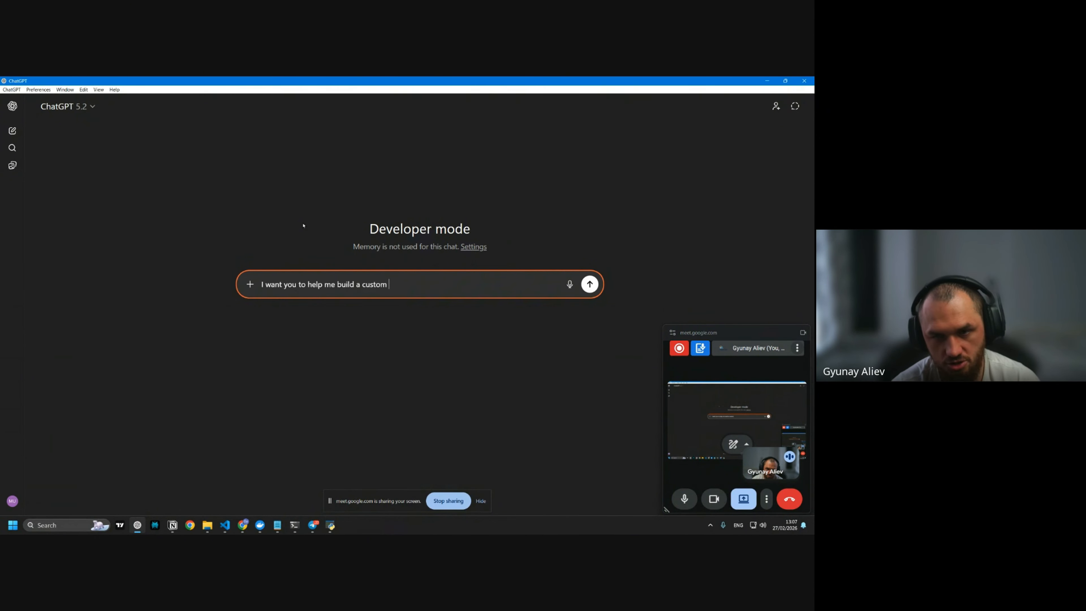
pyautogui.write('gpt for myself')
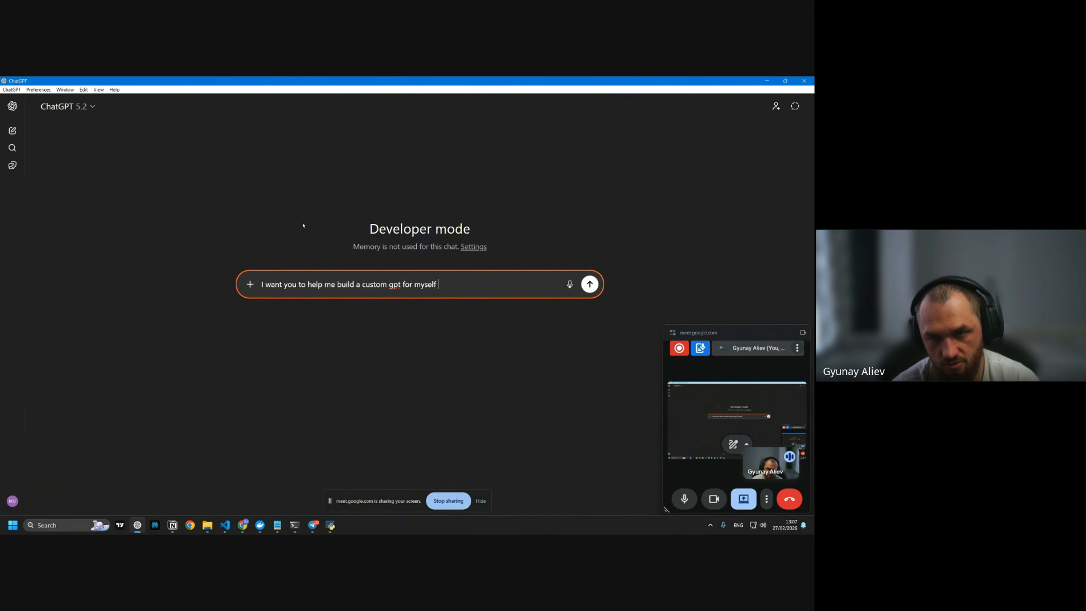
pyautogui.hotkey('ctrl', 'BackSpace')
pyautogui.hotkey('ctrl', 'BackSpace')
pyautogui.write('to write')
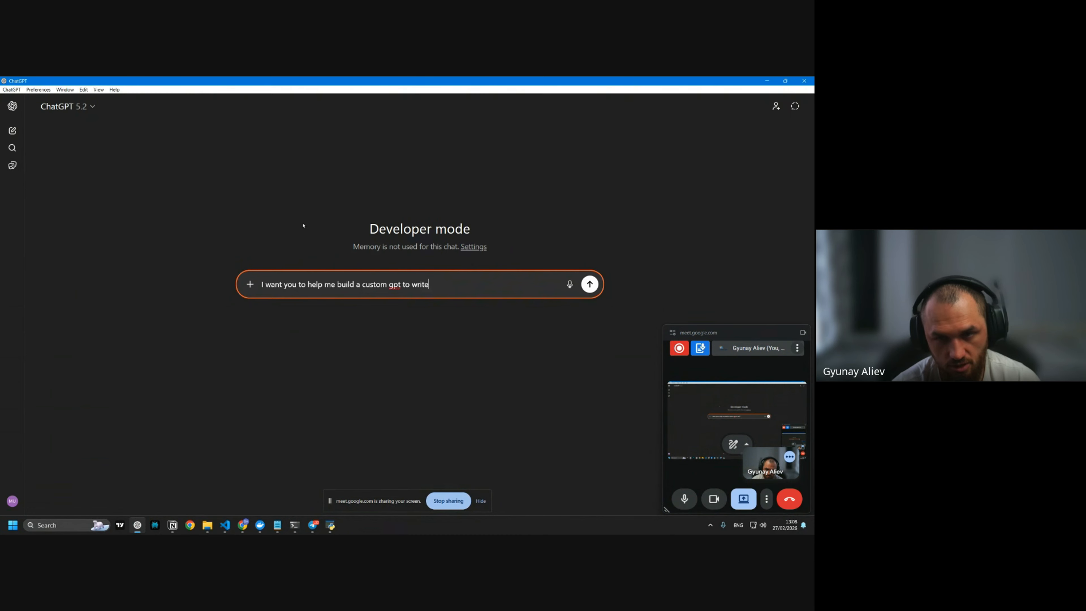
pyautogui.write(' my posts for l')
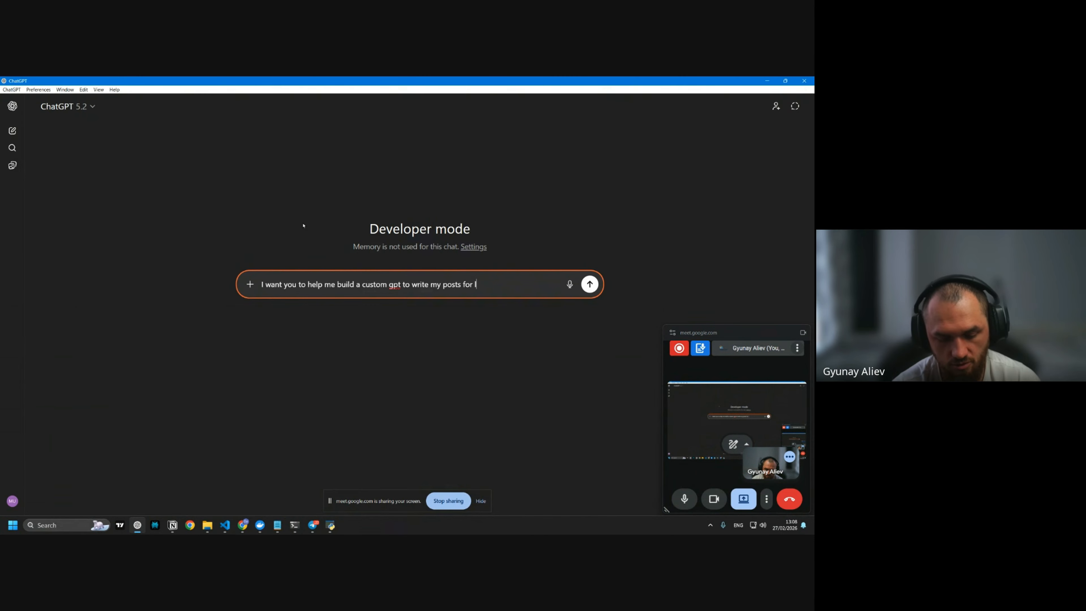
pyautogui.write('inkedin and talk with m')
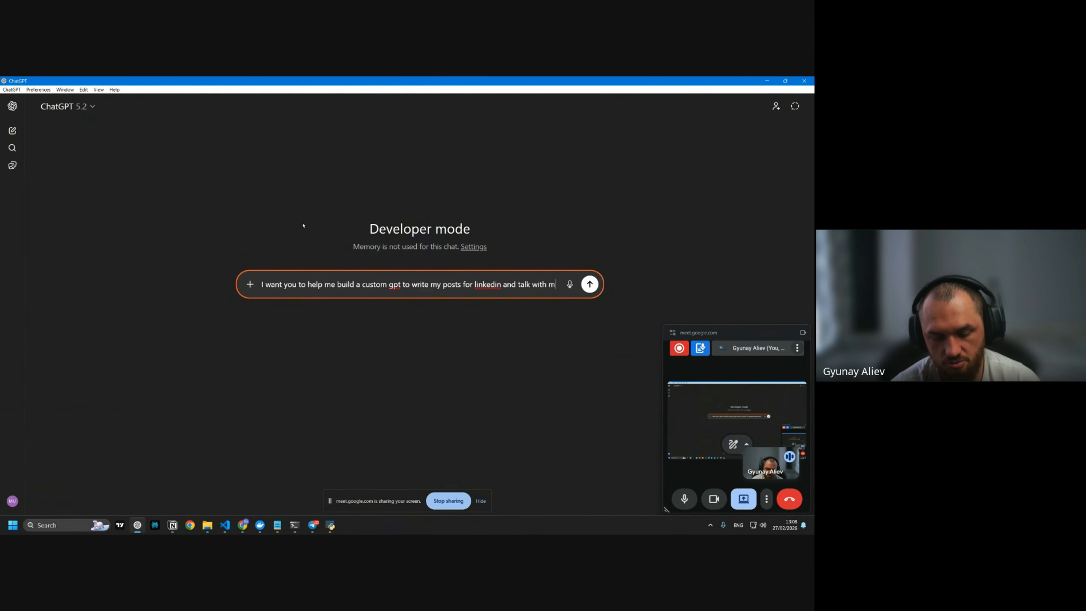
pyautogui.write('e to improve my ideas and ')
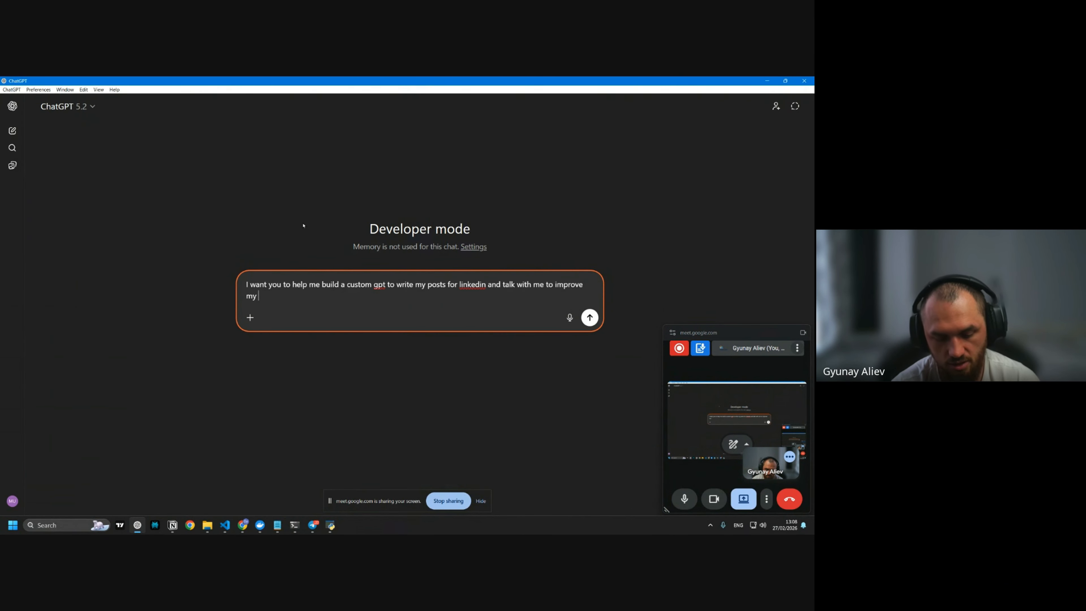
pyautogui.write('make sur')
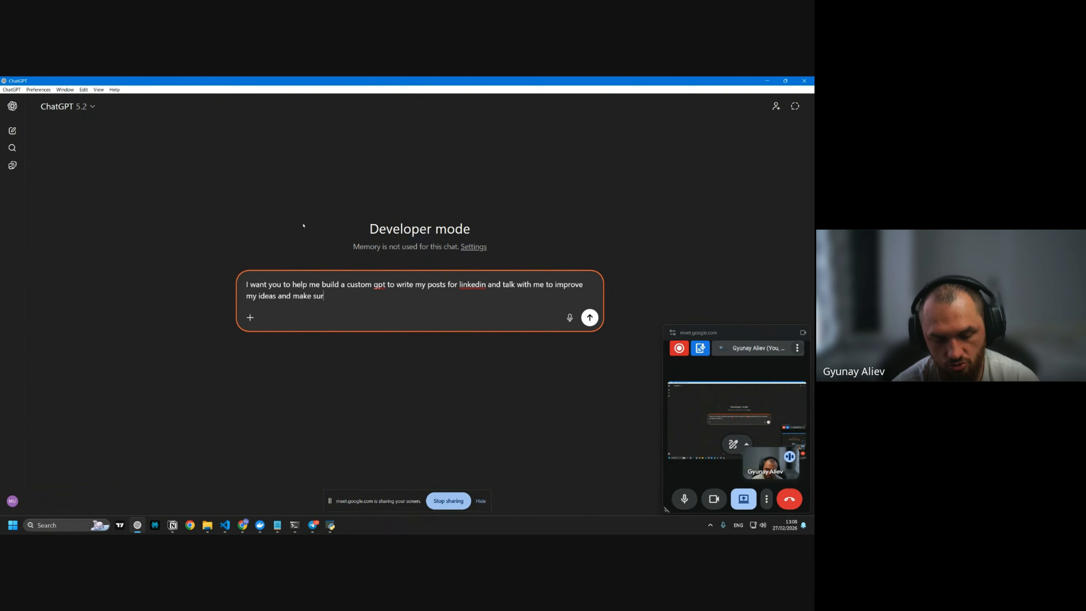
pyautogui.write('e everytime we make top ')
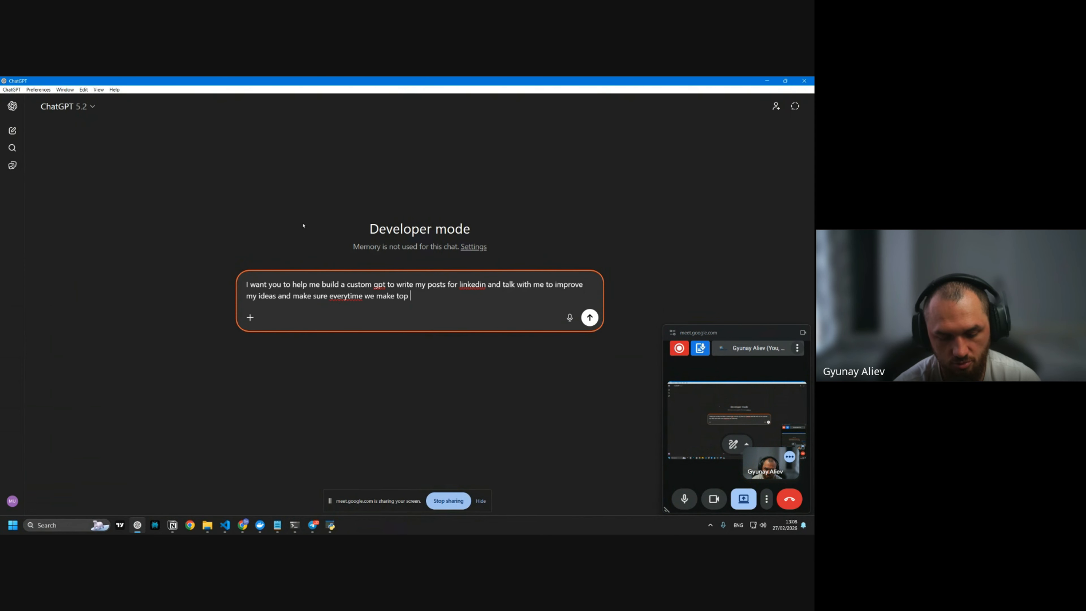
pyautogui.write('quality posts. I')
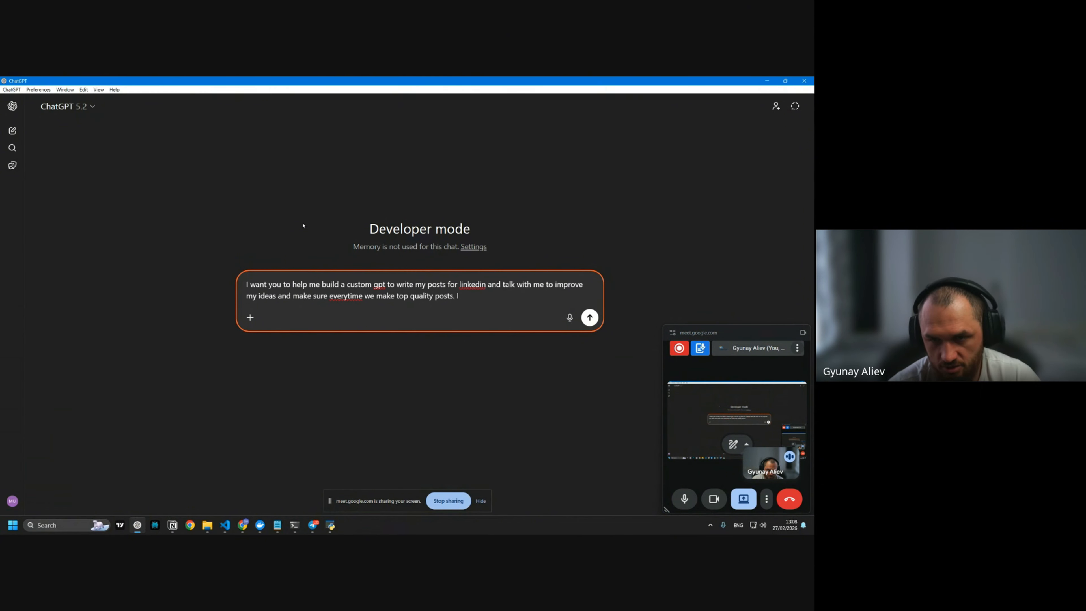
pyautogui.press('F1')
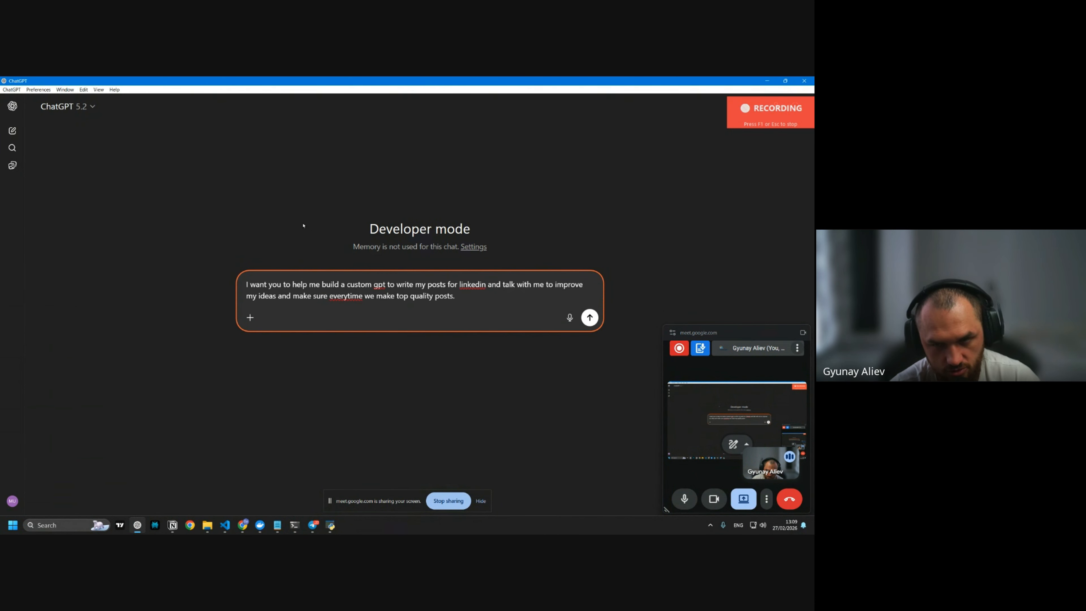
pyautogui.press('F1')
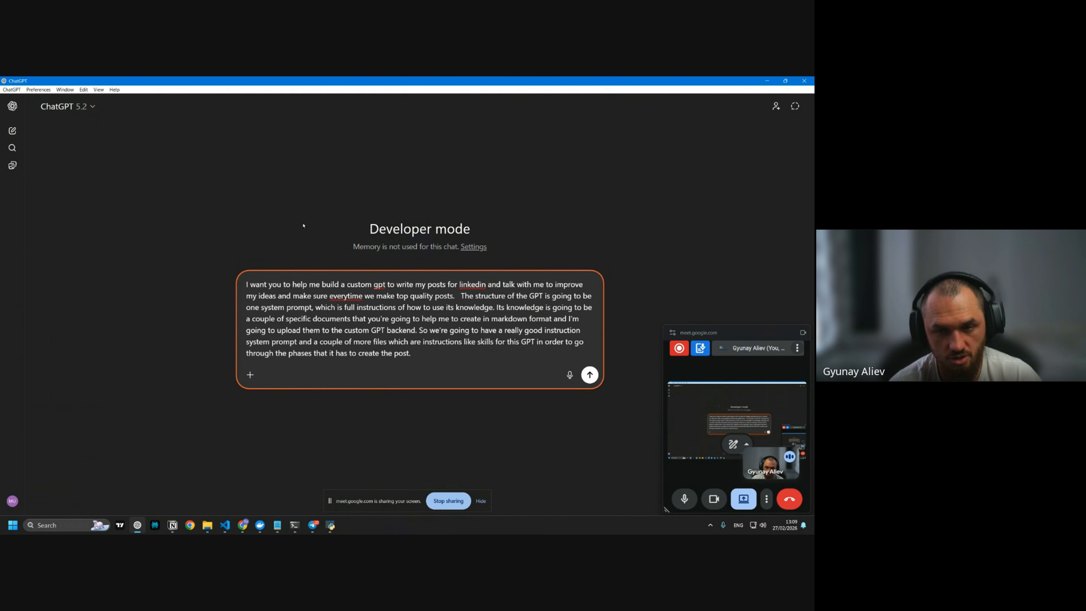
pyautogui.press('F1')
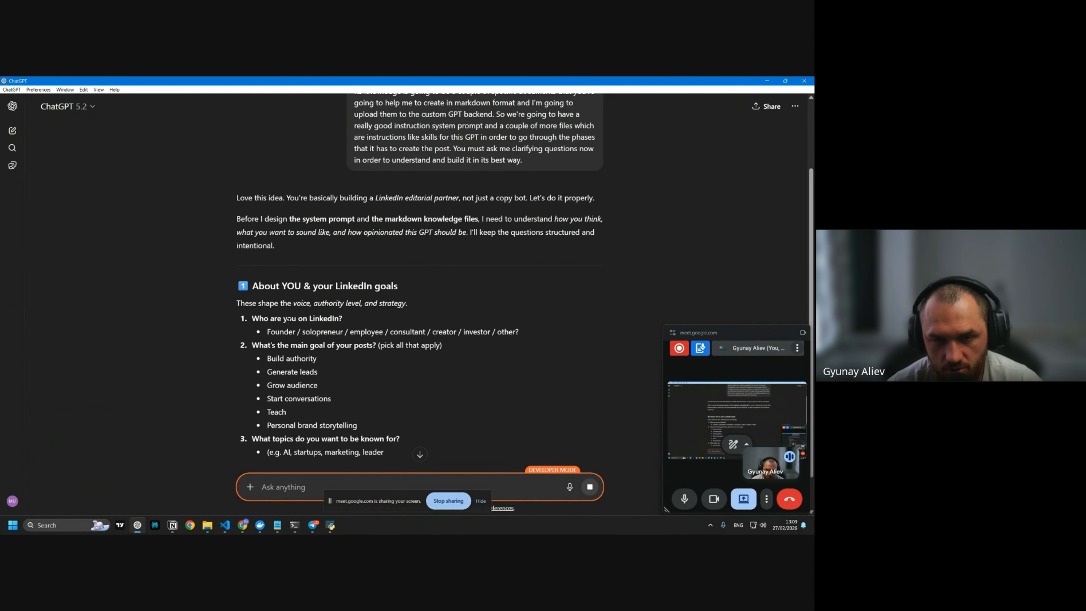
# Paste the ChatGPT request into the Skool notes as a 'Prompt - (…)' line
pyautogui.scroll(-1, 290, 319)
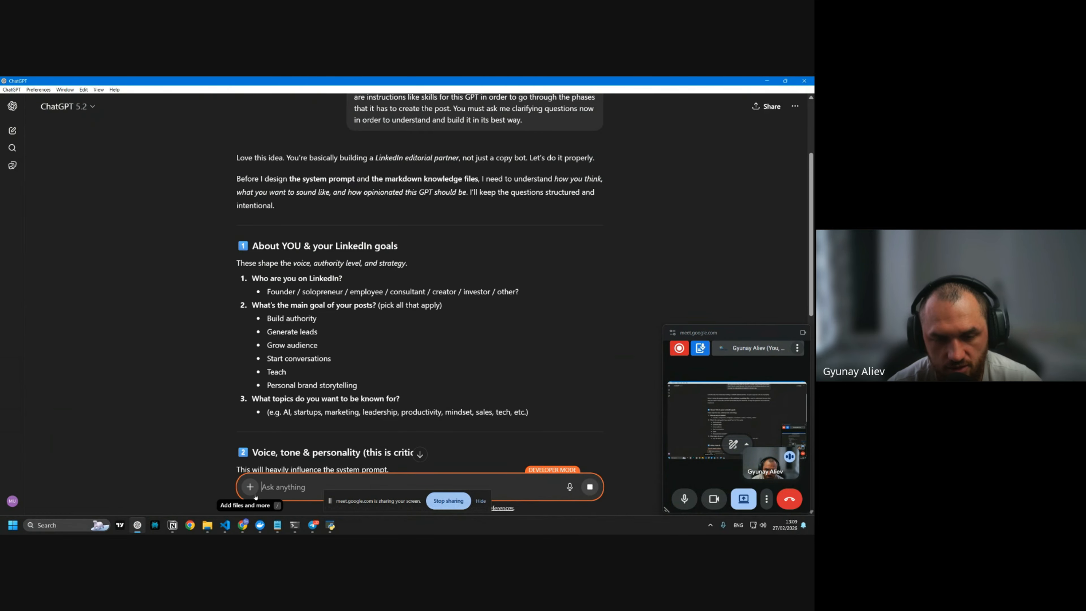
pyautogui.click(243, 524)
pyautogui.write('Prompt -')
pyautogui.hotkey('alt', 'Tab')
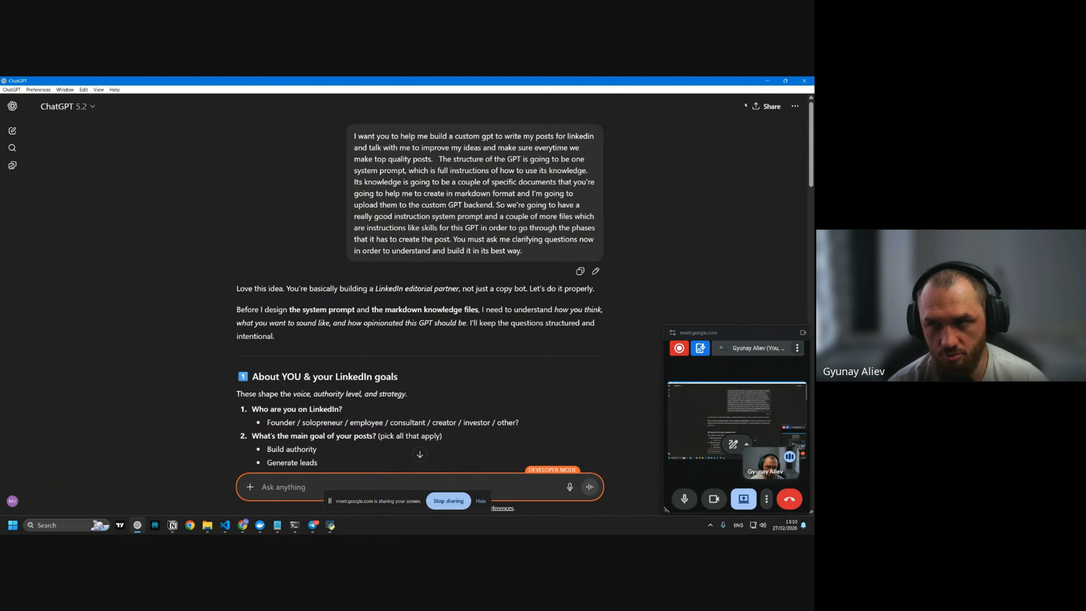
pyautogui.hotkey('alt', 'Tab')
pyautogui.write('()')
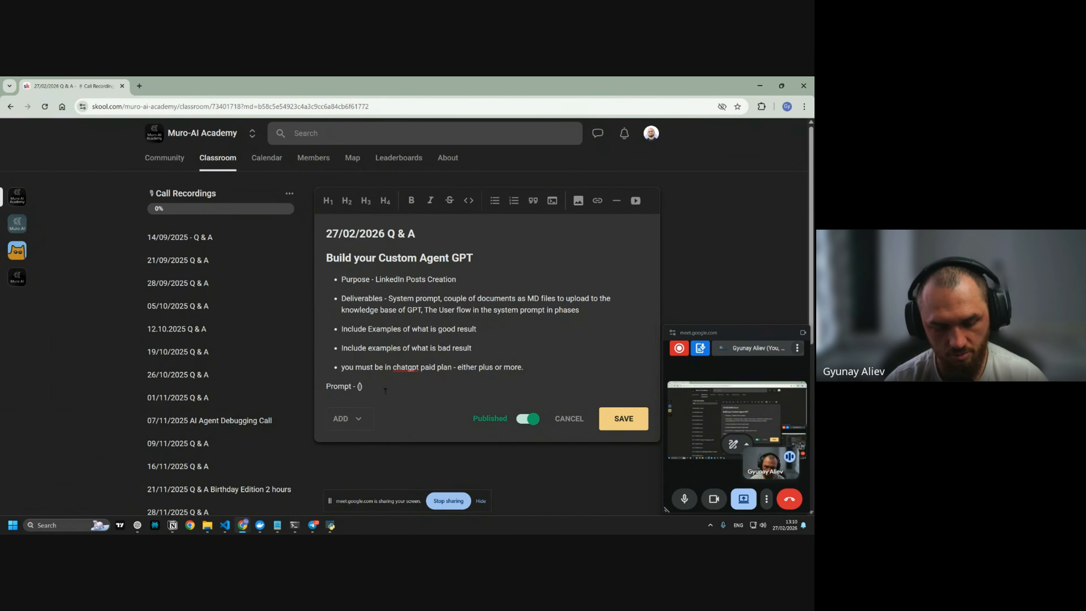
pyautogui.write("I want you to help me build a custom gpt to write my posts for linkedin and talk with me to improve my ideas and make sure everytime we make top quality posts.   The structure of the GPT is going to be one system prompt, which is full instructions of how to use its knowledge. Its knowledge is going to be a couple of specific documents that you're going to help me to create in markdown format and I'm going to upload them to the custom GPT backend. So we're going to have a really good instruction system prompt and a couple of more files which are instructions like skills for this GPT in order to go through the phases that it has to create the post. You must ask me clarifying questions now in order to understand and build it in its best way.")
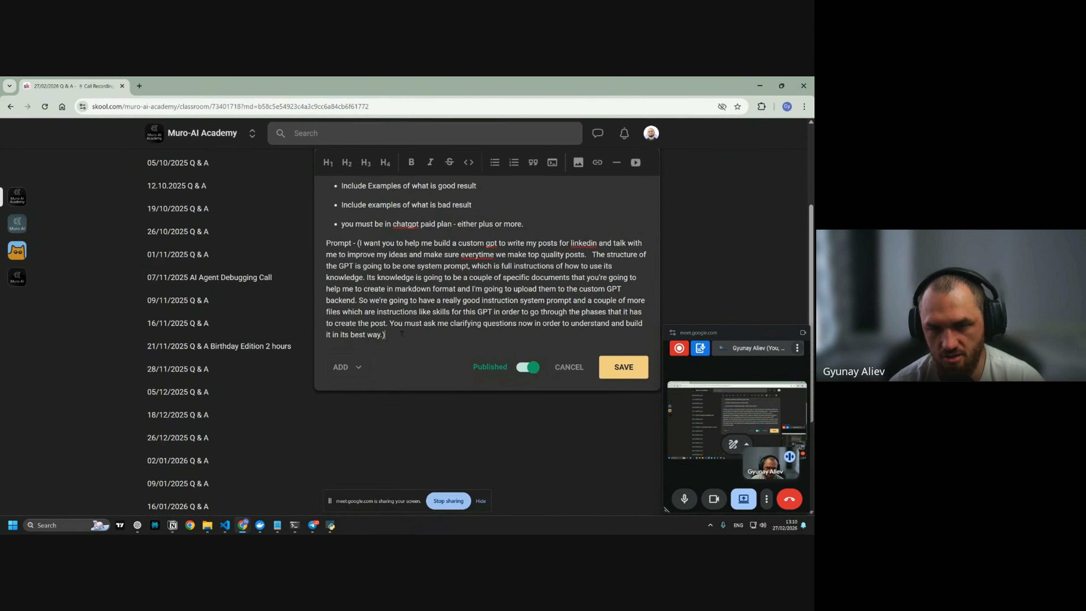
pyautogui.press('Return')
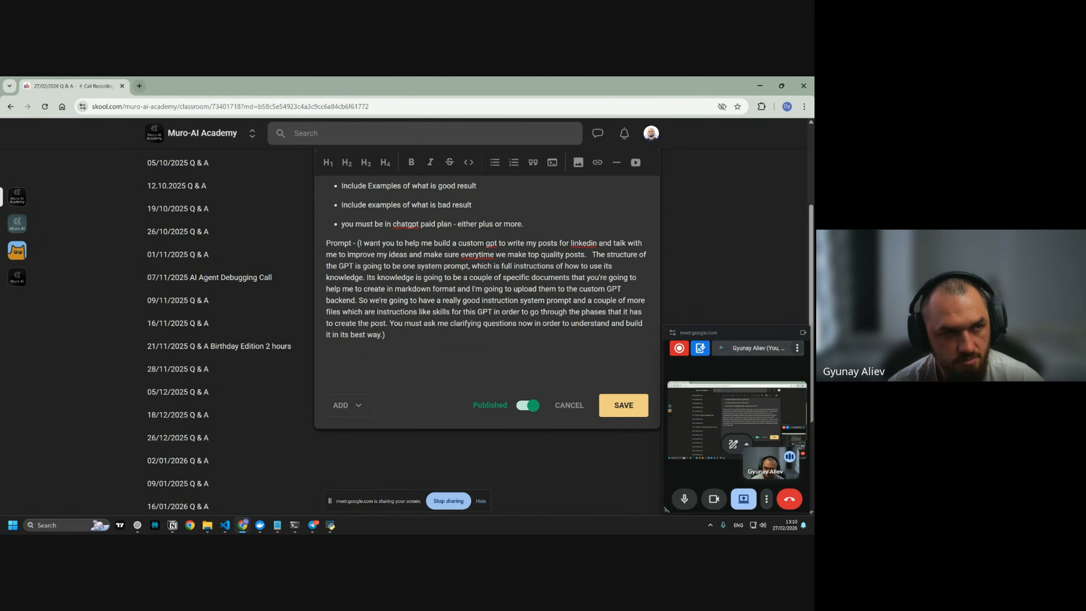
pyautogui.hotkey('alt', 'Tab')
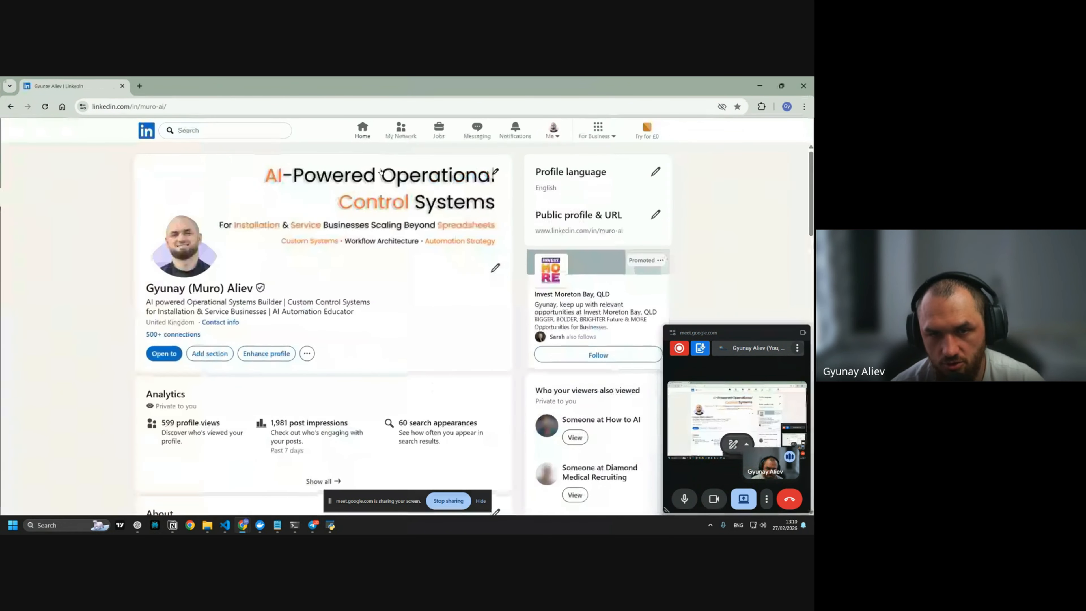
# Save the LinkedIn profile as Profile.pdf and copy all of its text
pyautogui.click(307, 353)
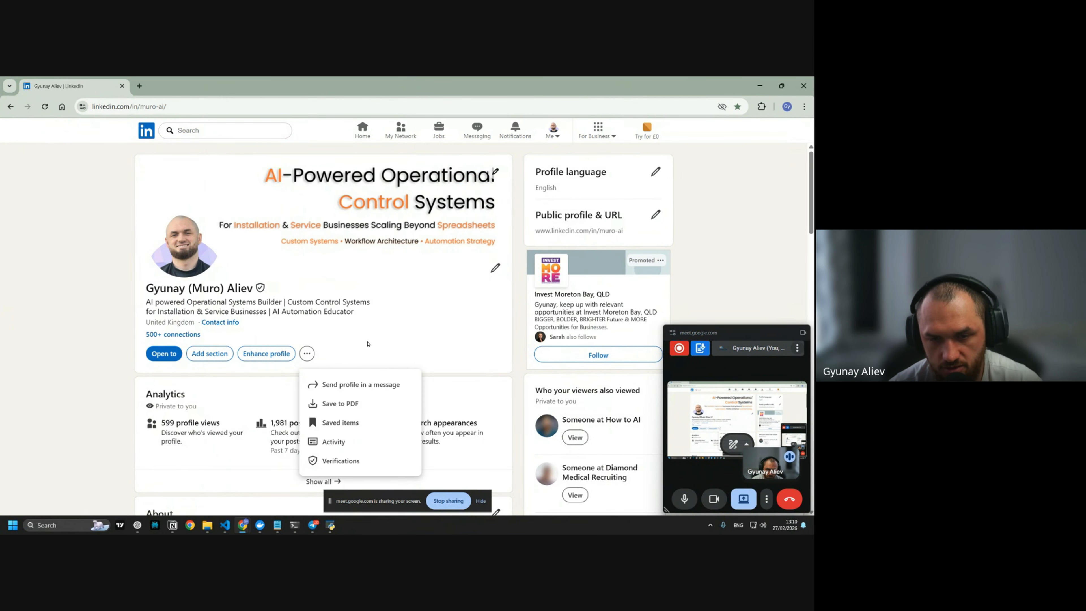
pyautogui.click(351, 404)
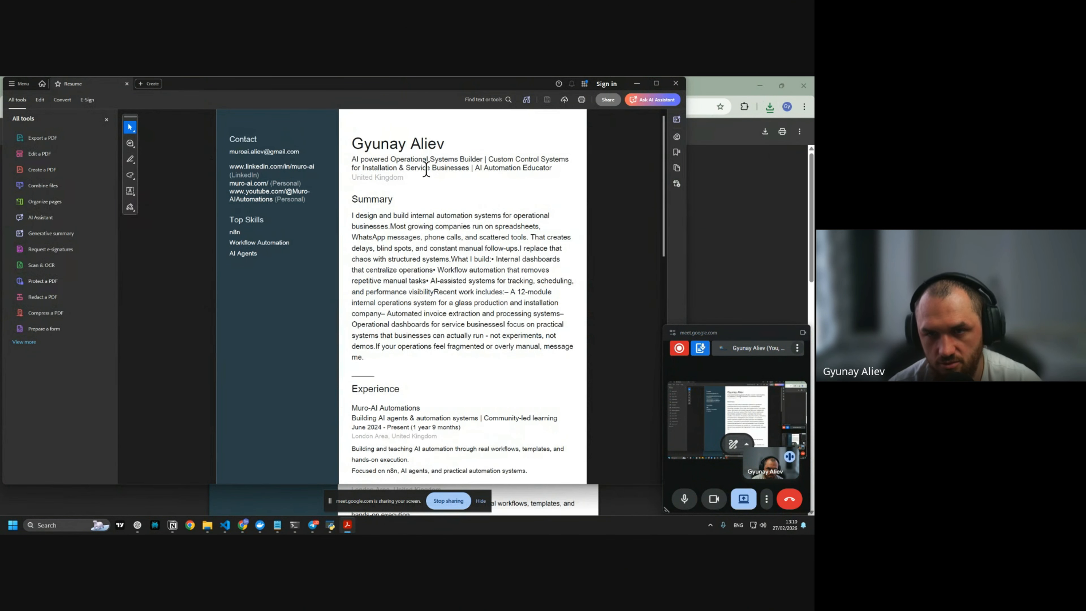
pyautogui.hotkey('ctrl', 'a')
pyautogui.hotkey('ctrl', 'c')
pyautogui.hotkey('alt', 'Tab')
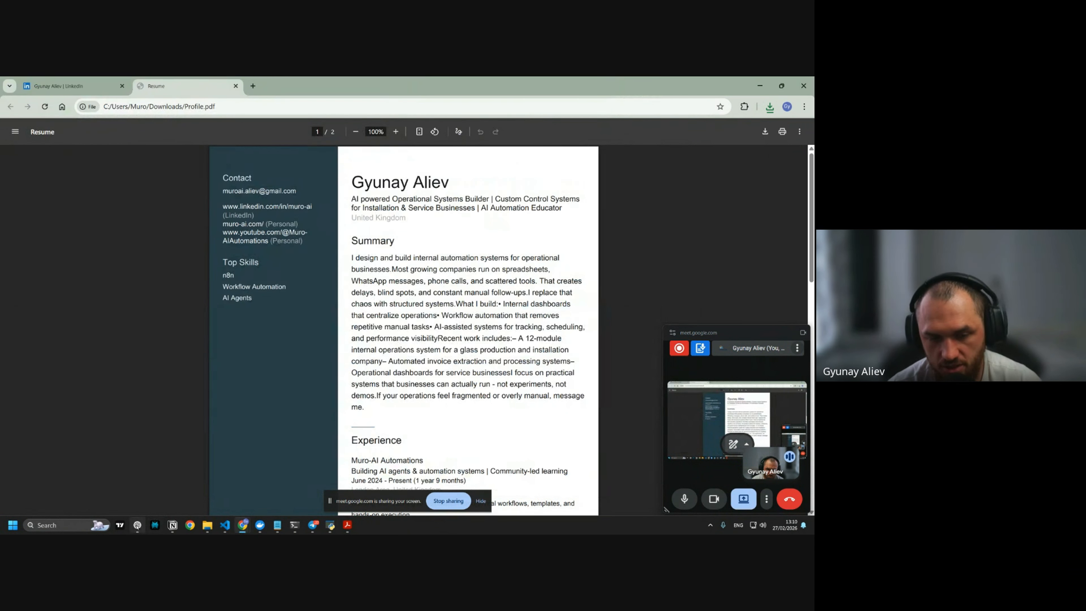
pyautogui.click(137, 525)
pyautogui.scroll(-3, 251, 267)
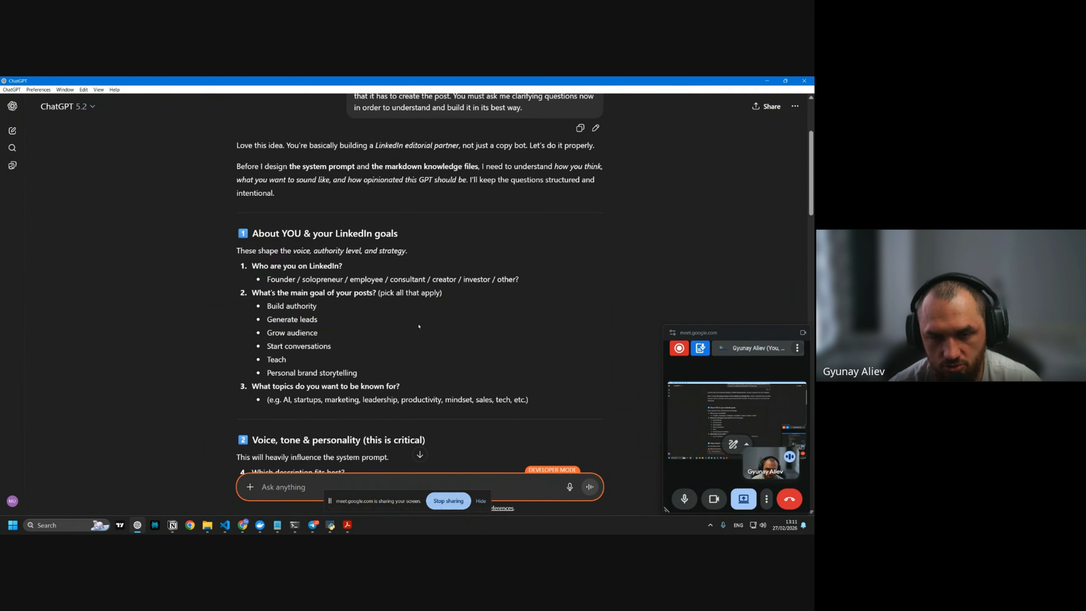
# Dictate and send a follow-up asking ChatGPT to interview you one question at a time
pyautogui.scroll(-2, 418, 326)
pyautogui.scroll(-10, 402, 304)
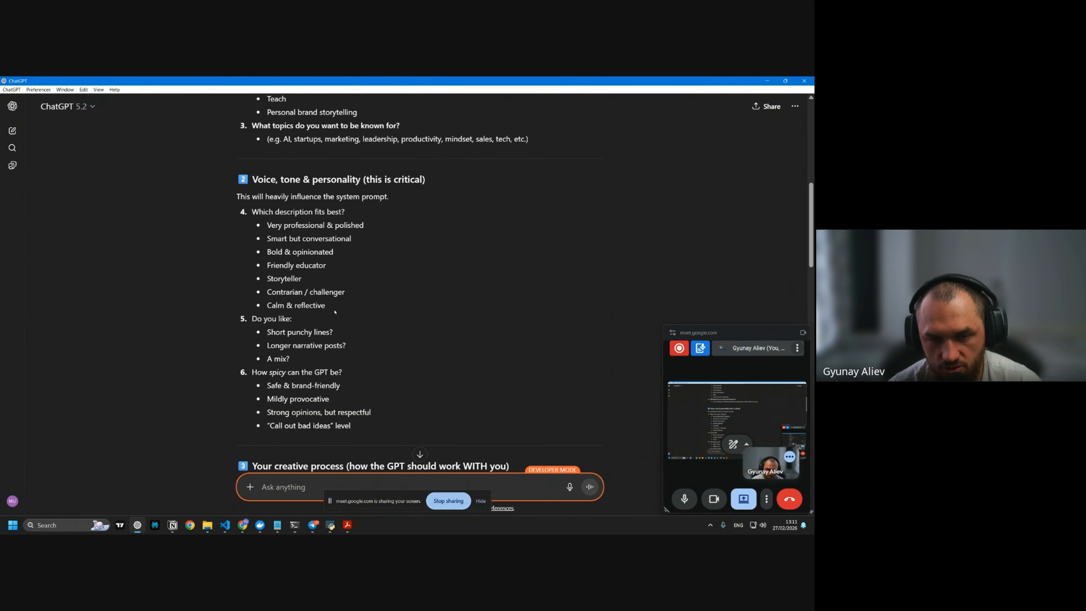
pyautogui.scroll(-15, 359, 356)
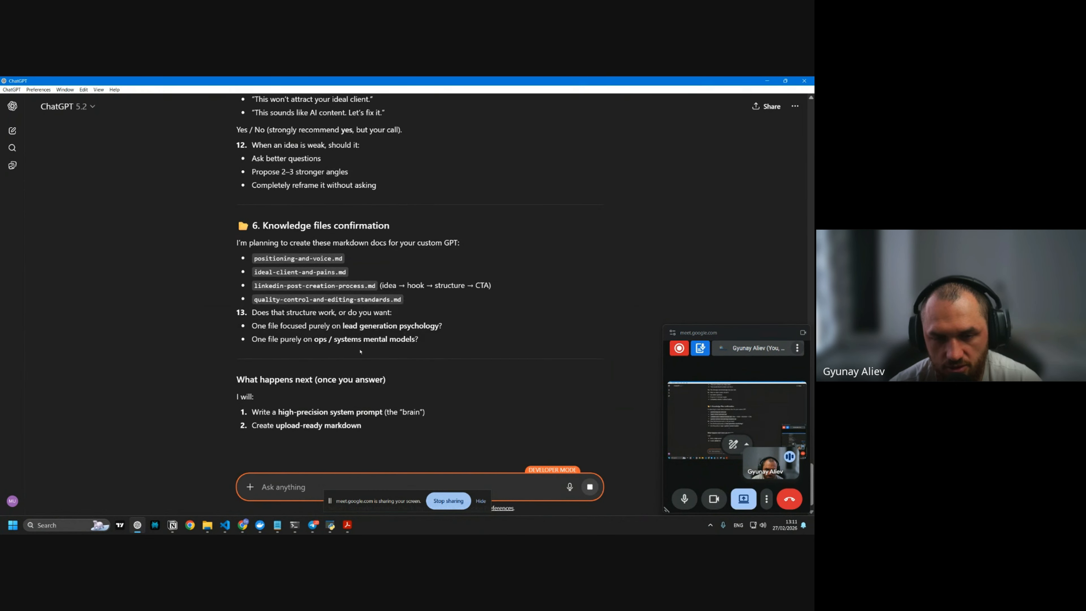
pyautogui.scroll(-1, 303, 458)
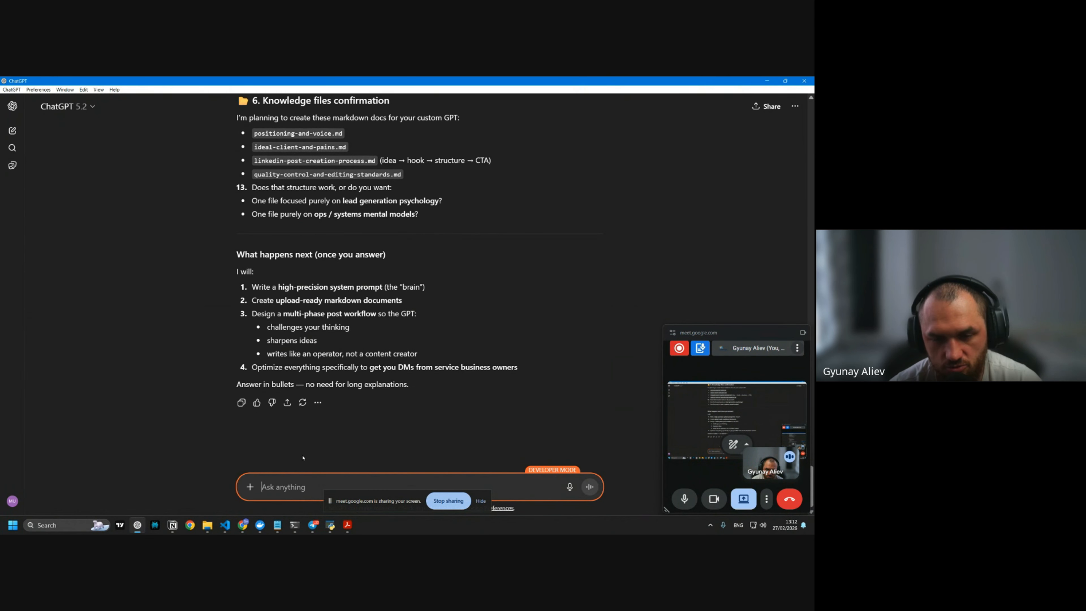
pyautogui.click(480, 501)
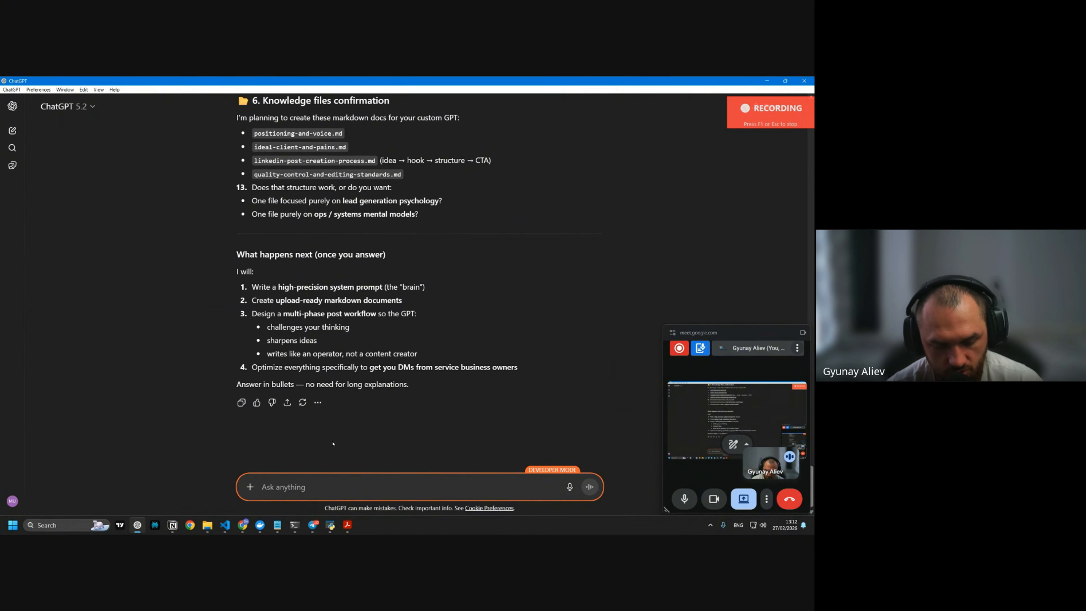
pyautogui.press('F1')
# Select the follow-up request and add a '- questions prompt' bullet to the Skool notes
pyautogui.moveTo(354, 157); pyautogui.dragTo(514, 191)
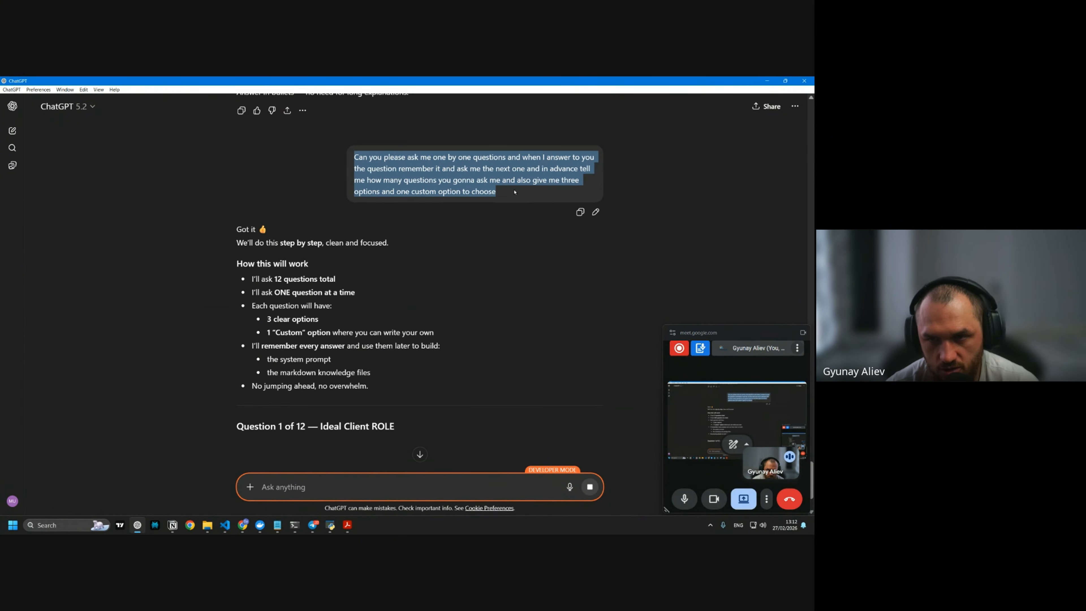
pyautogui.click(243, 525)
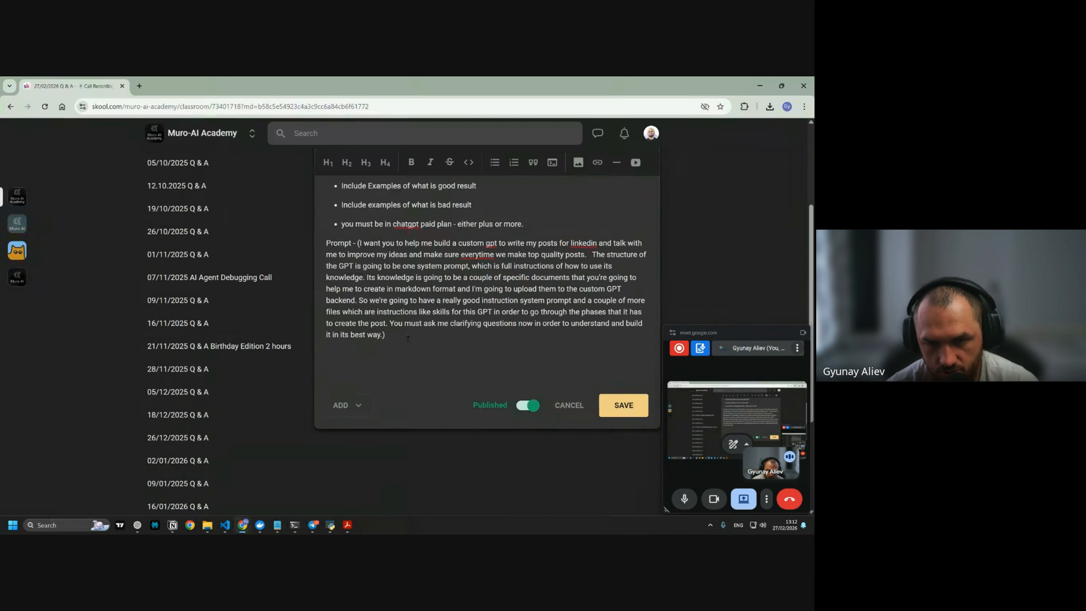
pyautogui.write('- questions prompt')
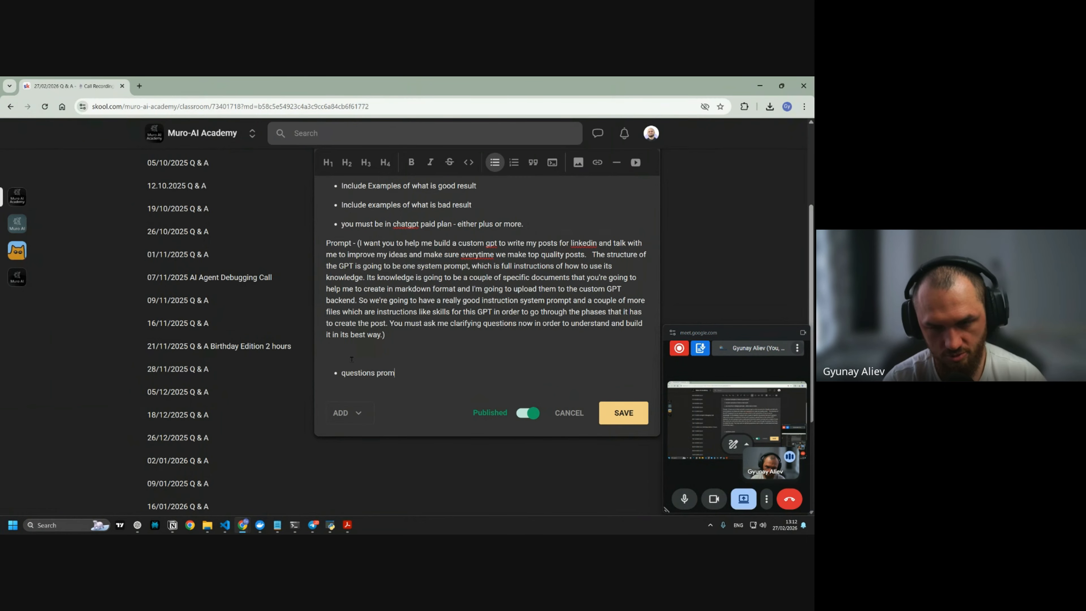
pyautogui.hotkey('alt', 'Tab')
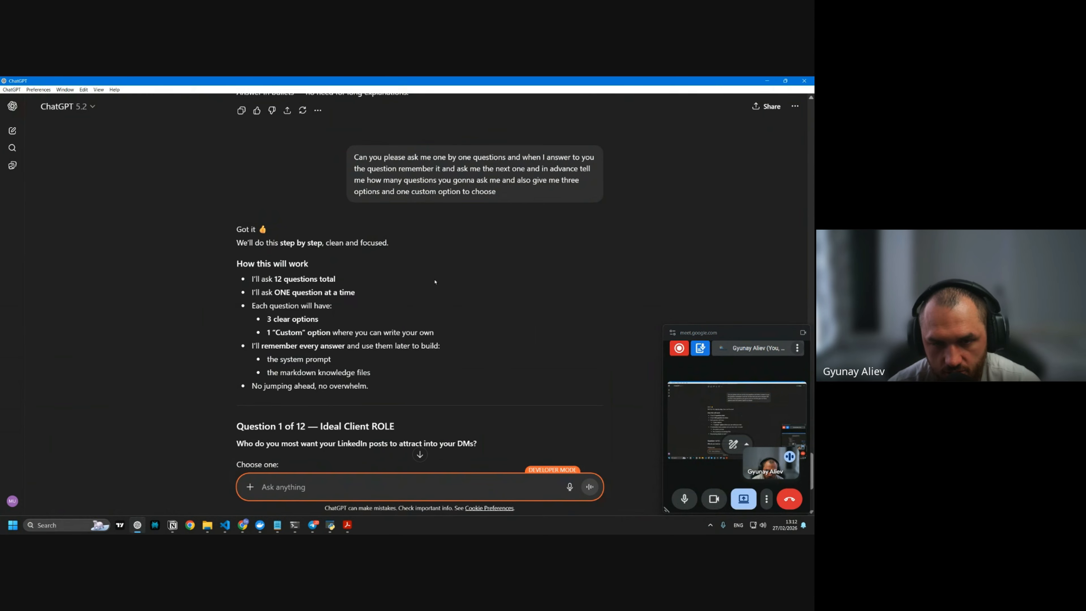
# Answer A for client role, A+B for 5–30 employees, and A B C for pain triggers
pyautogui.scroll(-5, 435, 281)
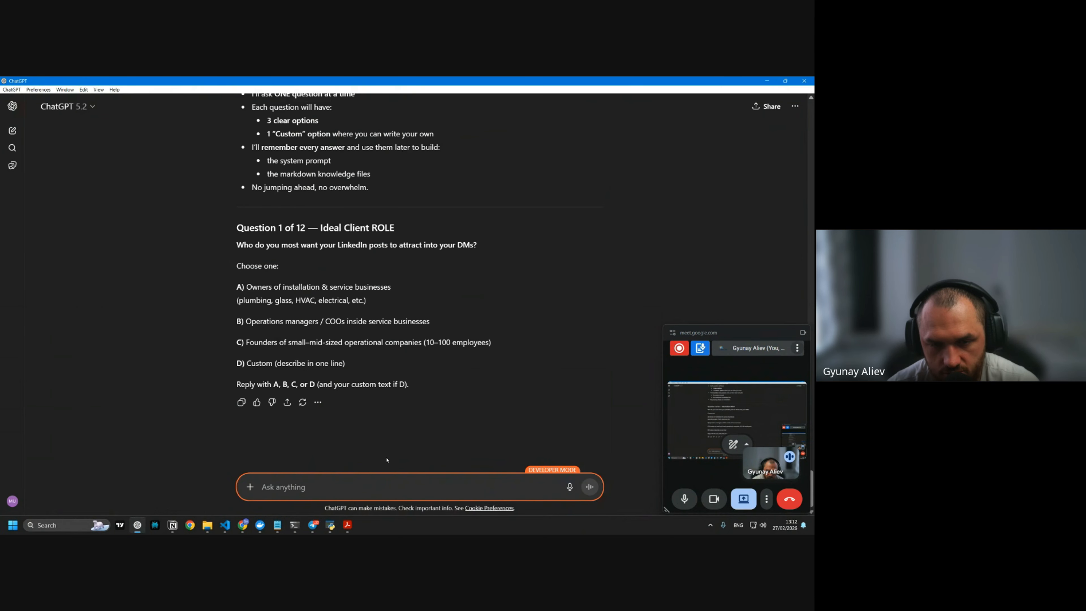
pyautogui.write('A')
pyautogui.press('Return')
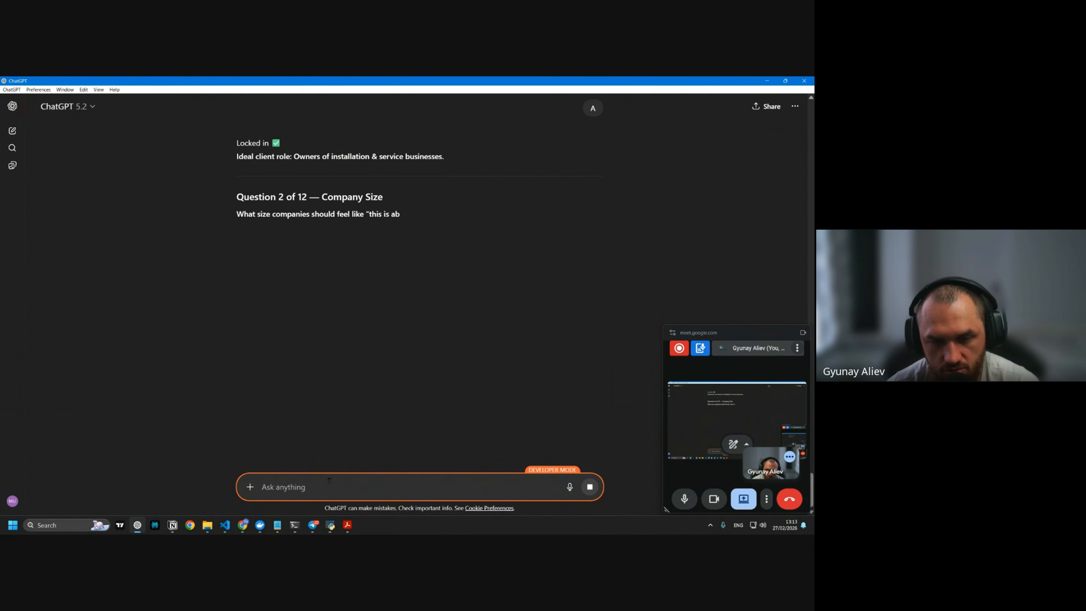
pyautogui.write('A+B')
pyautogui.press('Return')
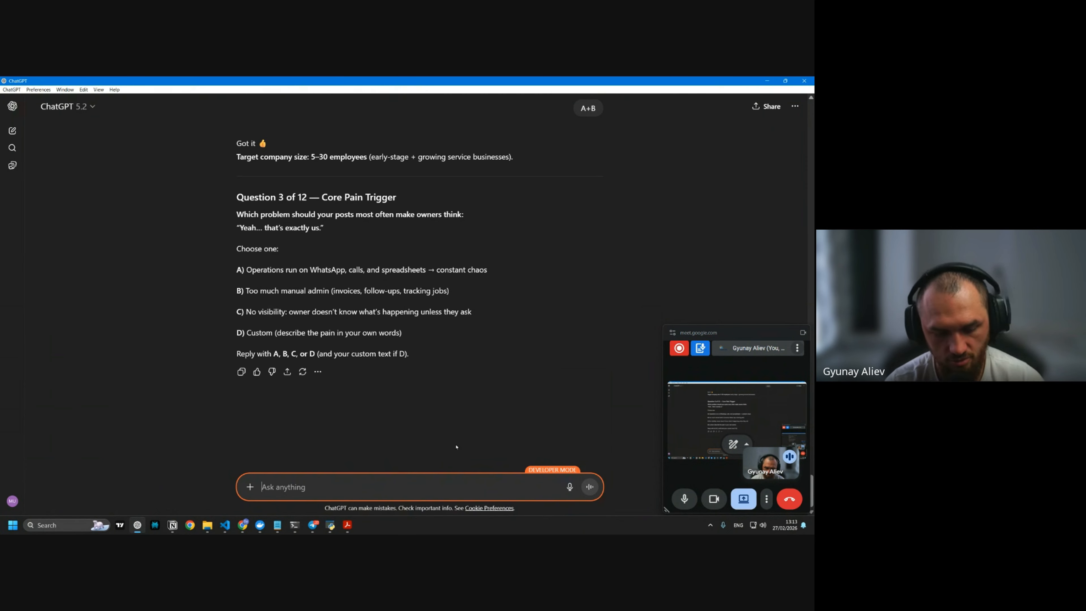
pyautogui.write('A B C')
pyautogui.press('Return')
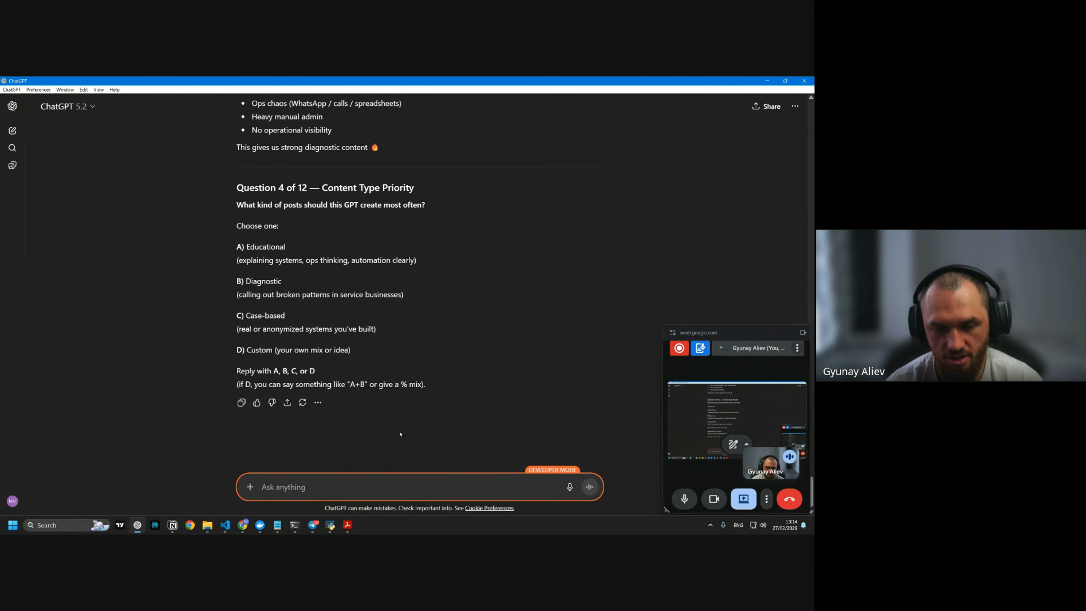
# Let ChatGPT choose the content type as the expert, then dictate directness and hook-style answers
pyautogui.write('You')
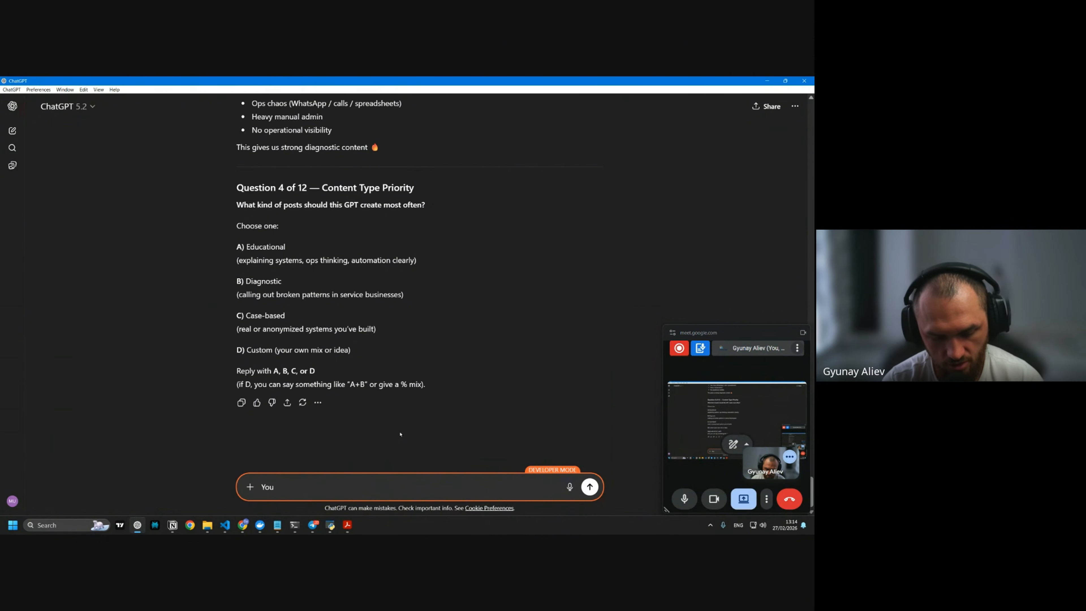
pyautogui.write(' as an expoert choose')
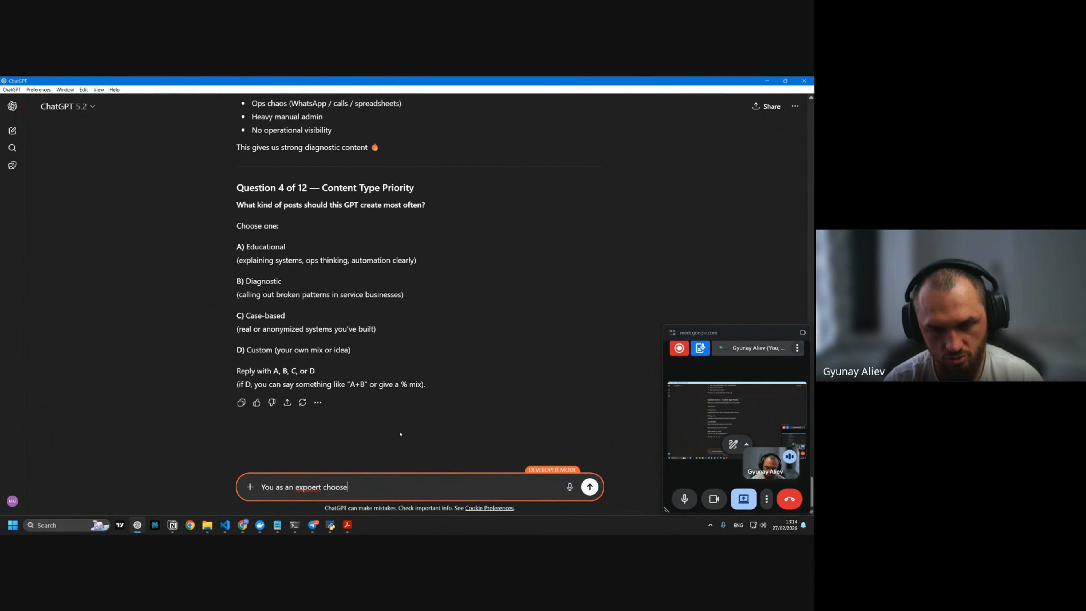
pyautogui.write(' this in order to bri')
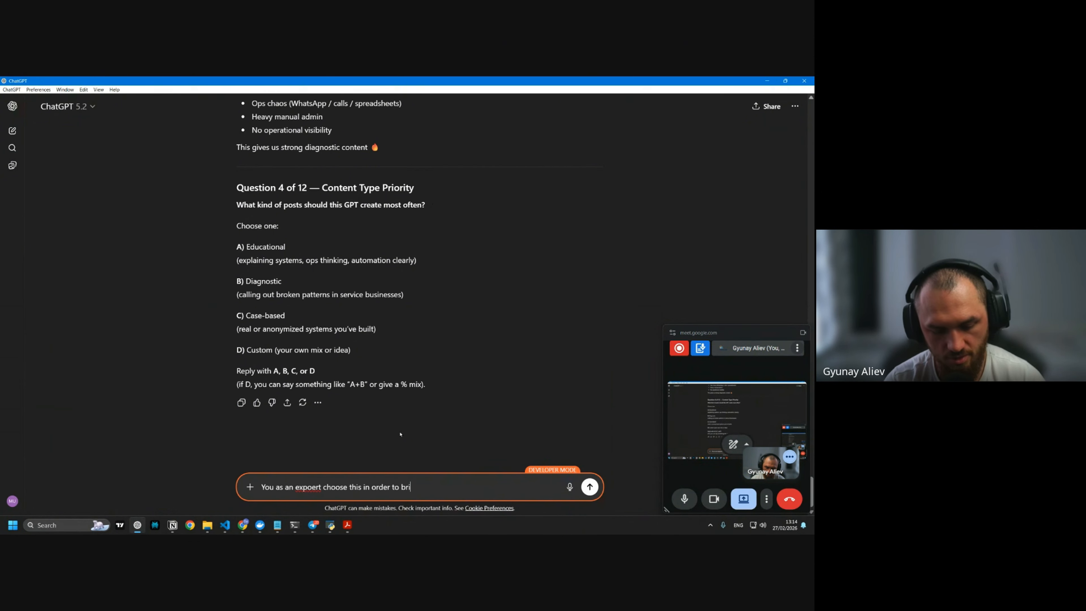
pyautogui.write('ng most clients')
pyautogui.press('Return')
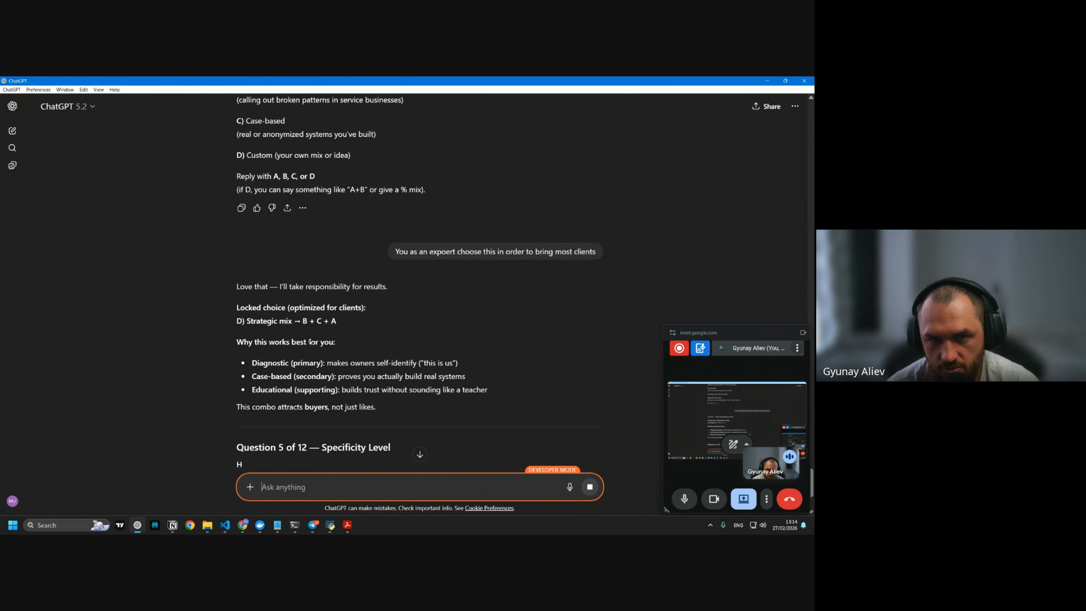
pyautogui.scroll(-6, 360, 284)
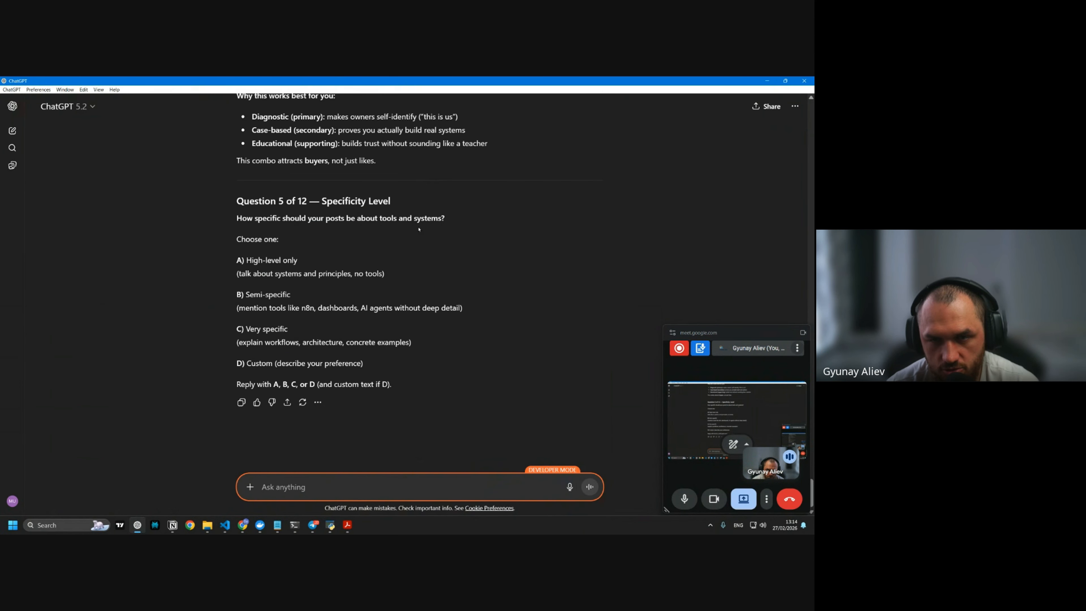
pyautogui.press('F9')
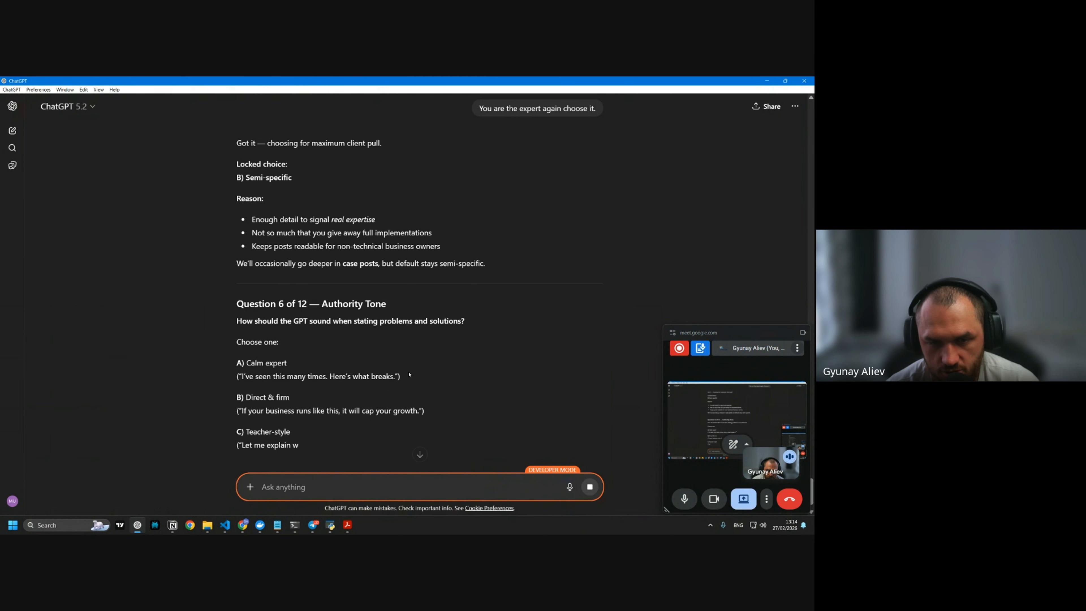
pyautogui.scroll(-2, 320, 251)
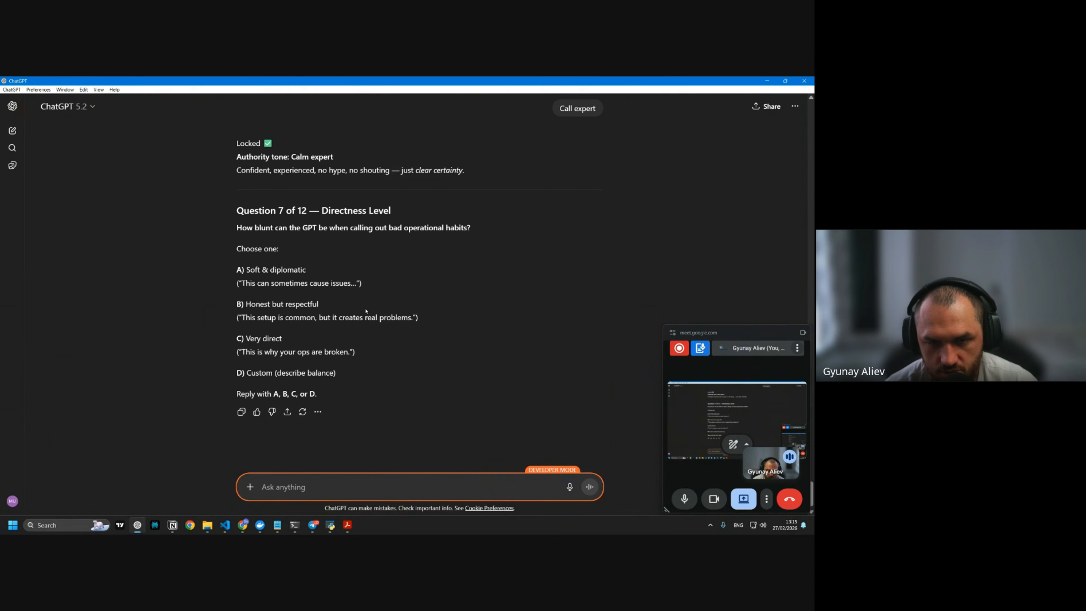
pyautogui.press('F1')
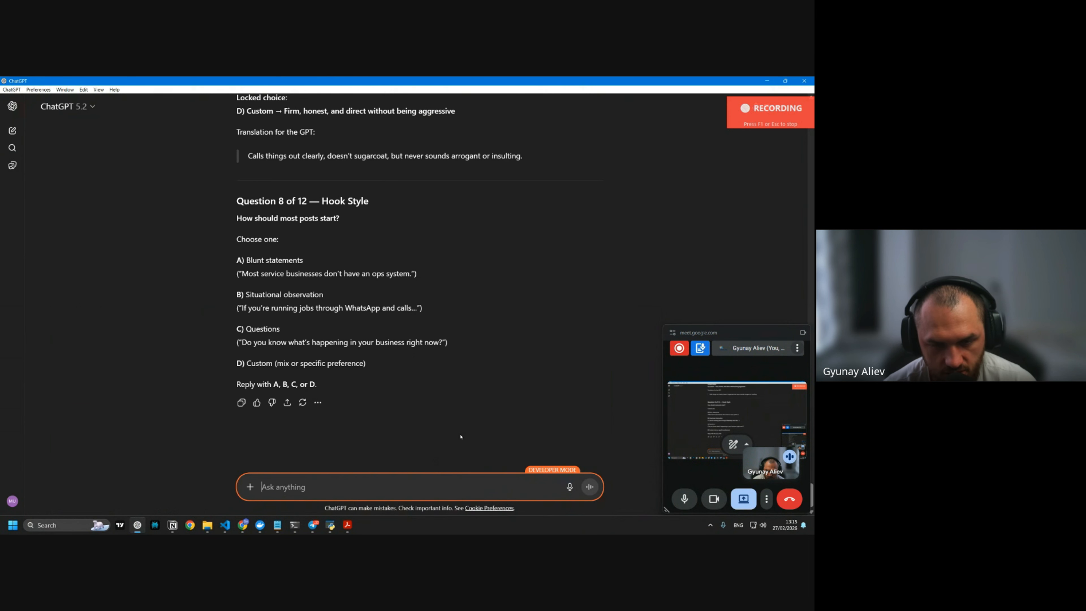
pyautogui.press('F1')
pyautogui.press('Return')
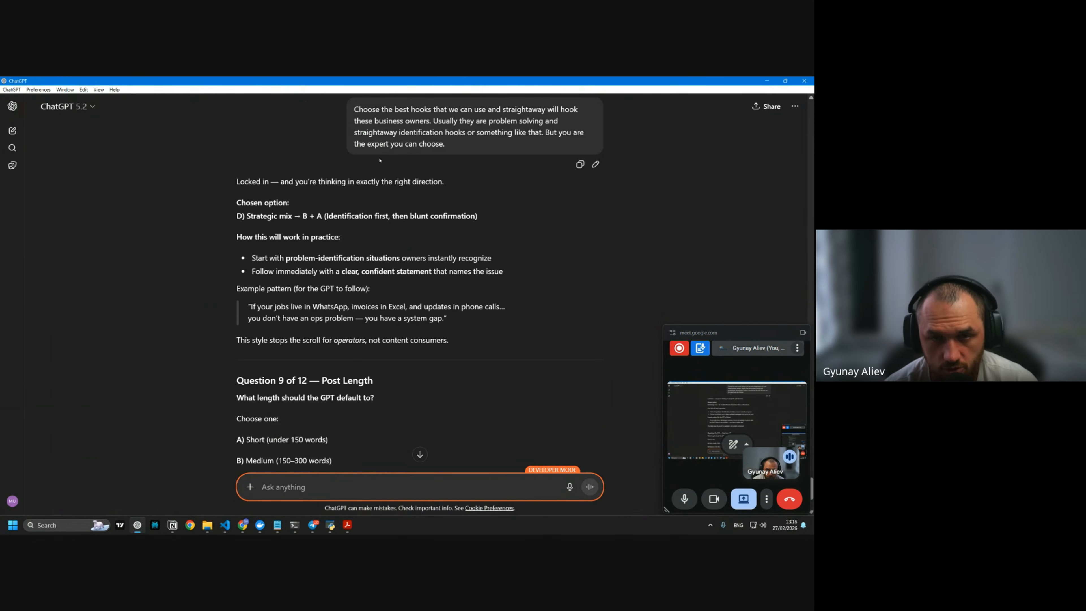
# Dictate the post-length, soft-direct CTA and Partner / Leader editing-strictness answers
pyautogui.scroll(-3, 435, 292)
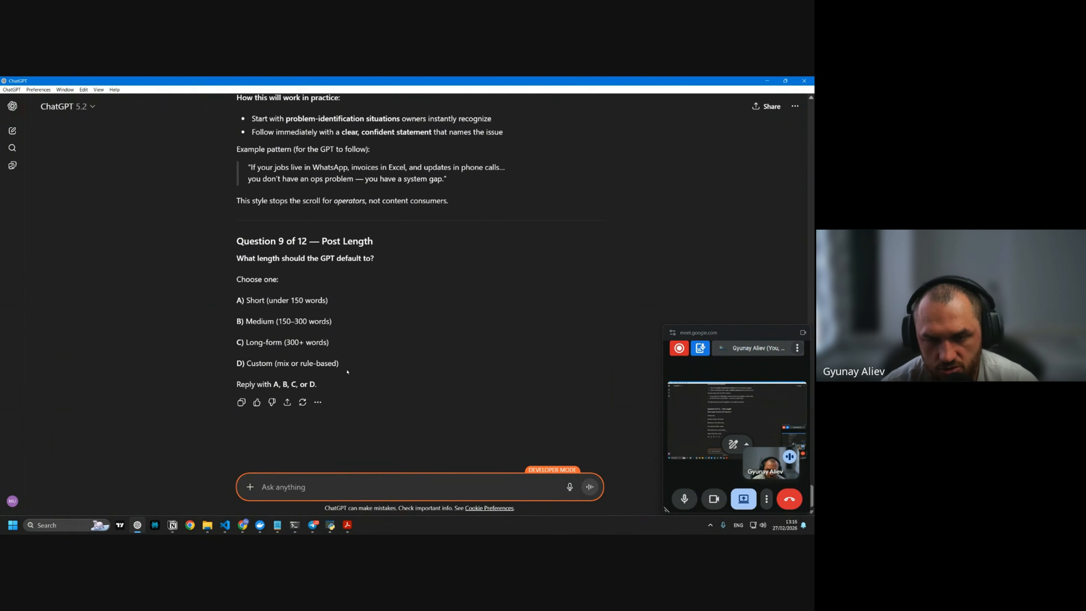
pyautogui.press('F1')
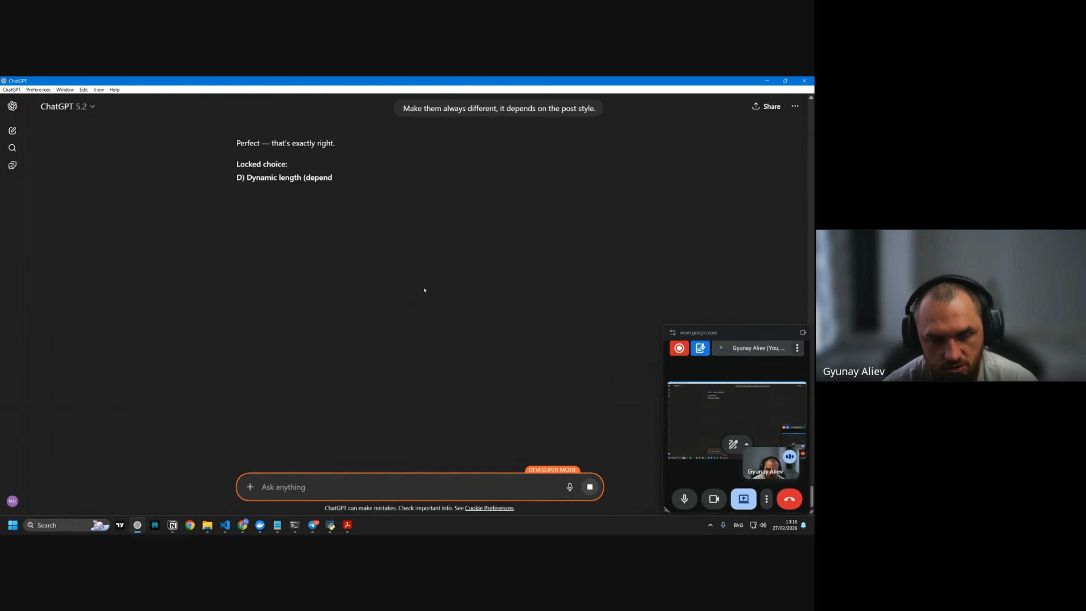
pyautogui.scroll(-2, 376, 248)
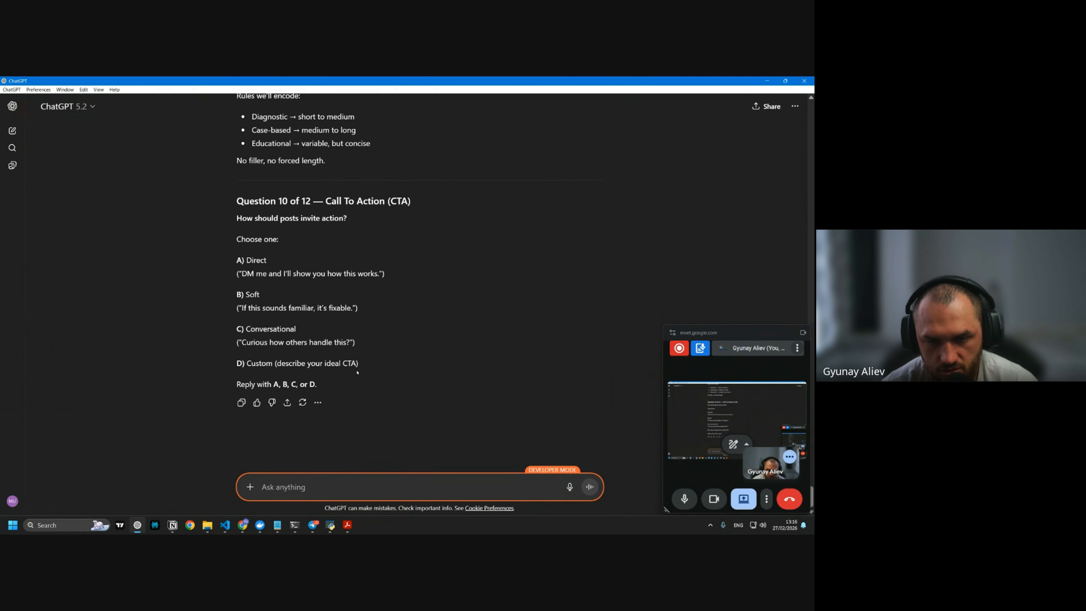
pyautogui.press('F1')
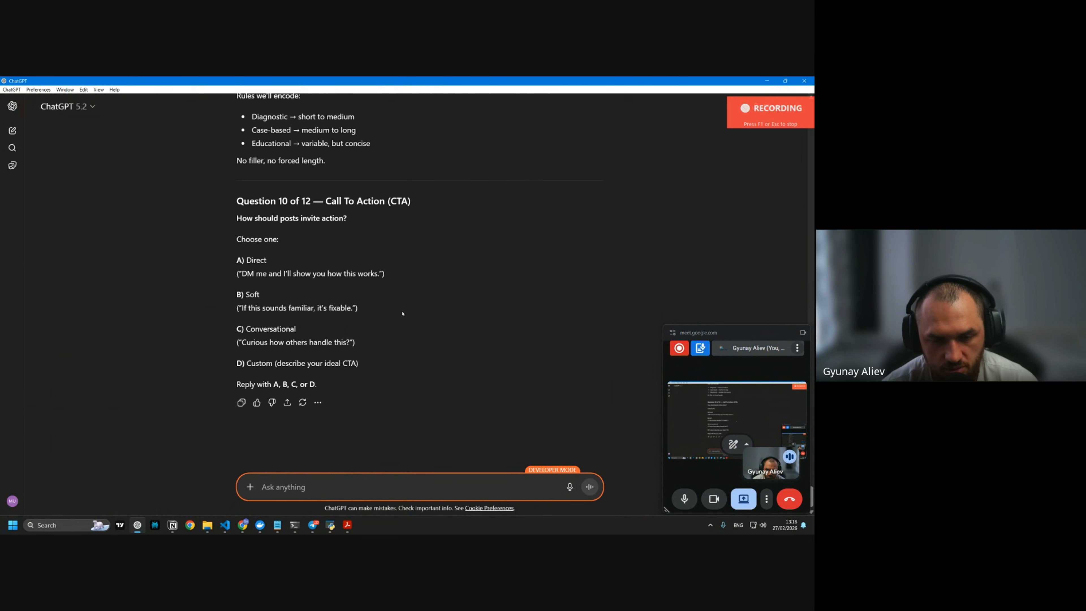
pyautogui.press('F1')
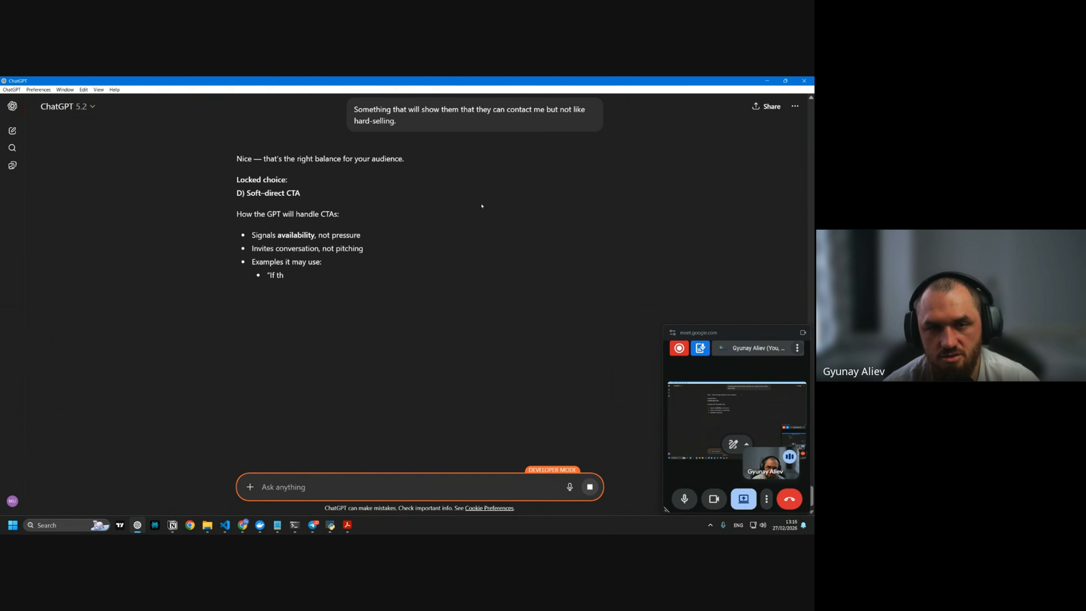
pyautogui.scroll(-2, 460, 236)
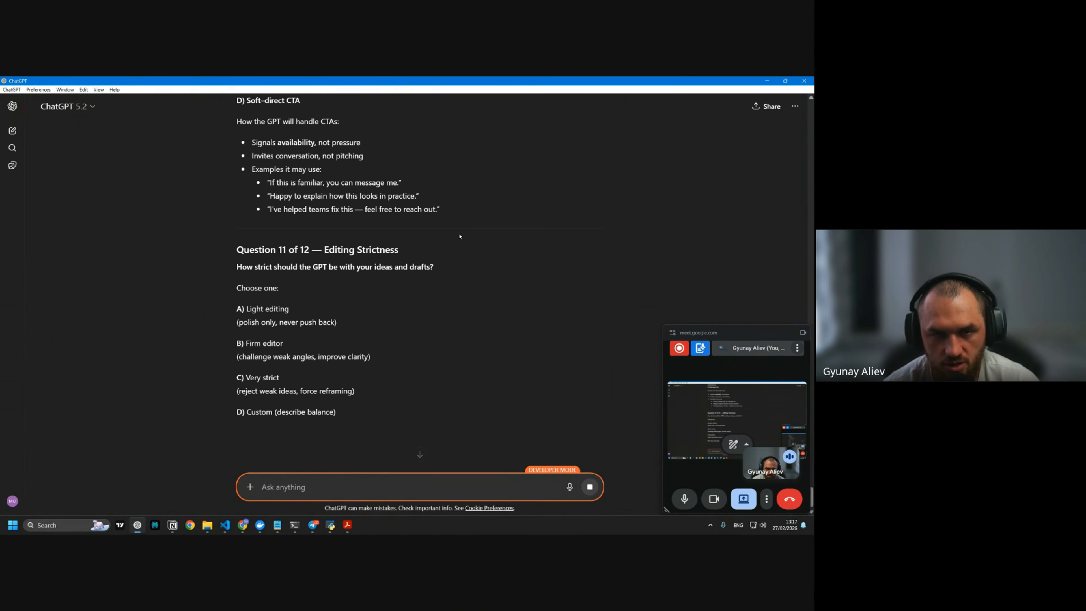
pyautogui.scroll(-1, 467, 240)
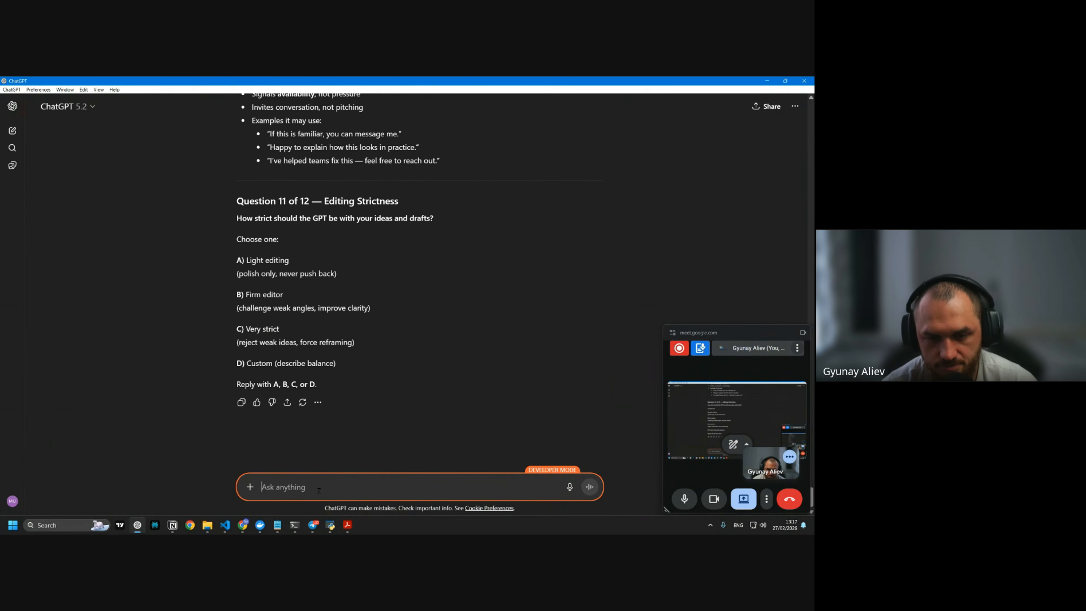
pyautogui.press('F1')
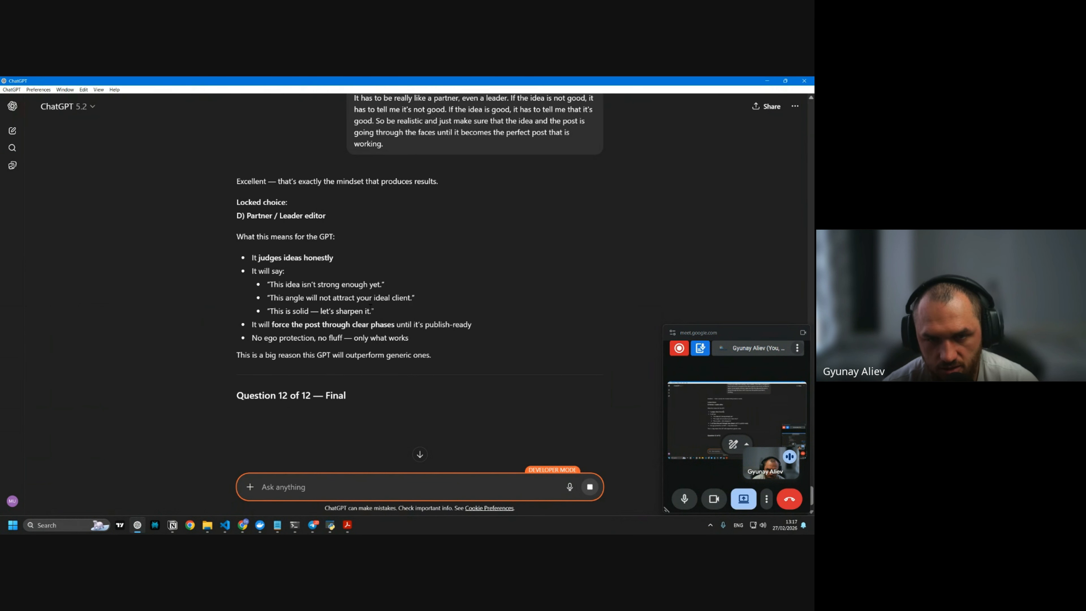
# Dictate and send a human-first, anti-AI quality-gate rule, then review the four-markdown-file plan
pyautogui.scroll(-3, 473, 319)
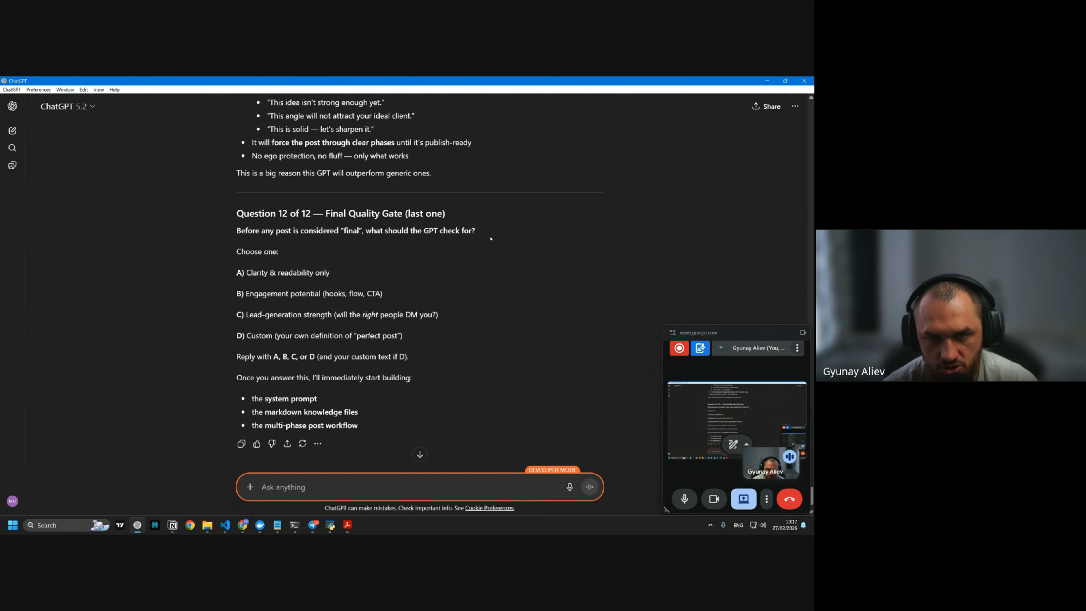
pyautogui.scroll(-1, 491, 239)
pyautogui.press('F1')
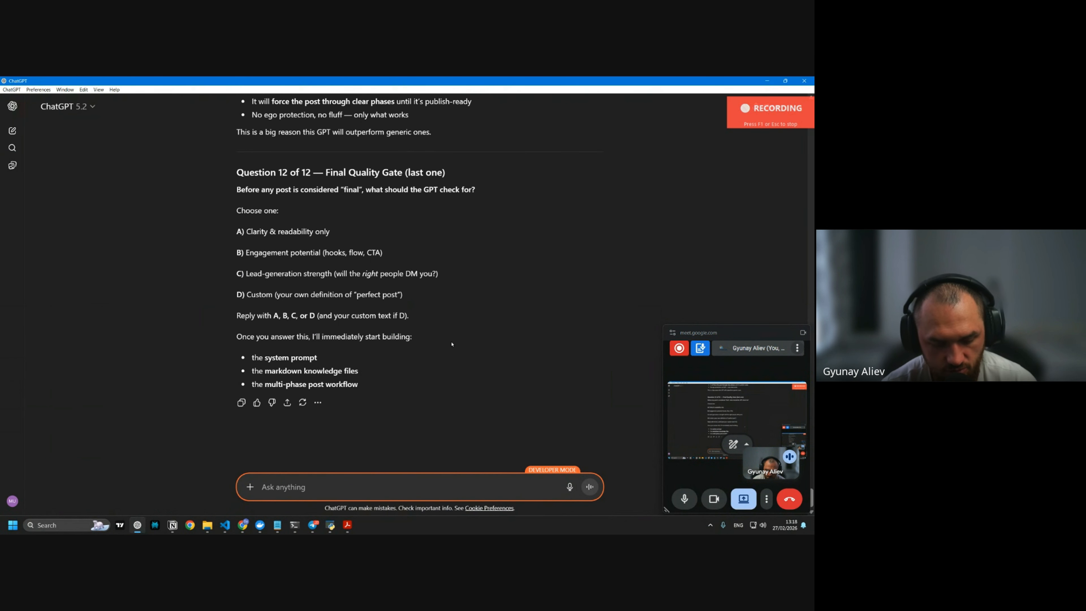
pyautogui.press('F1')
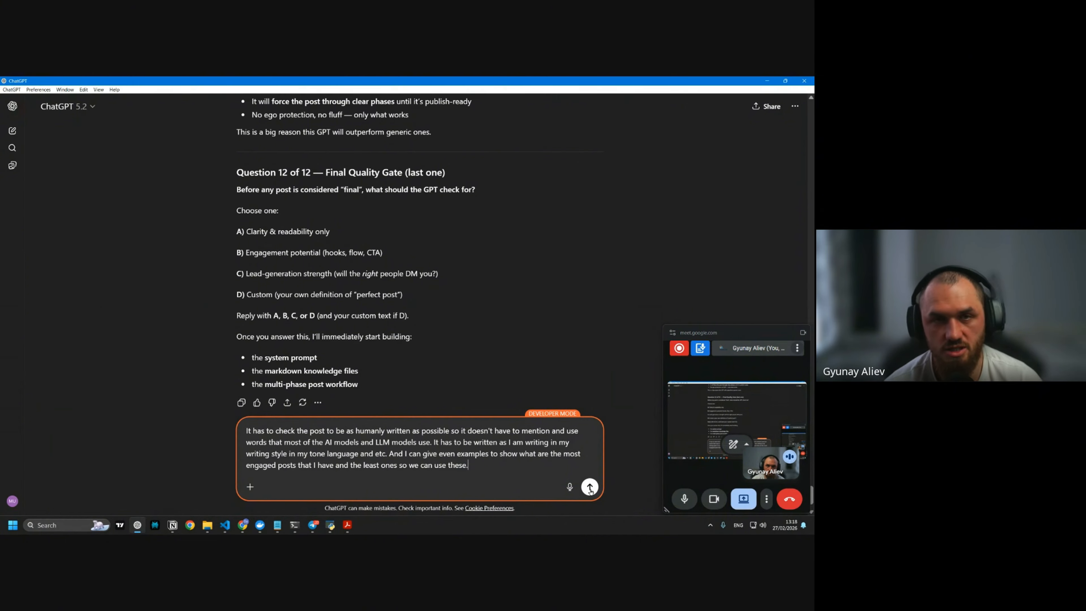
pyautogui.click(590, 488)
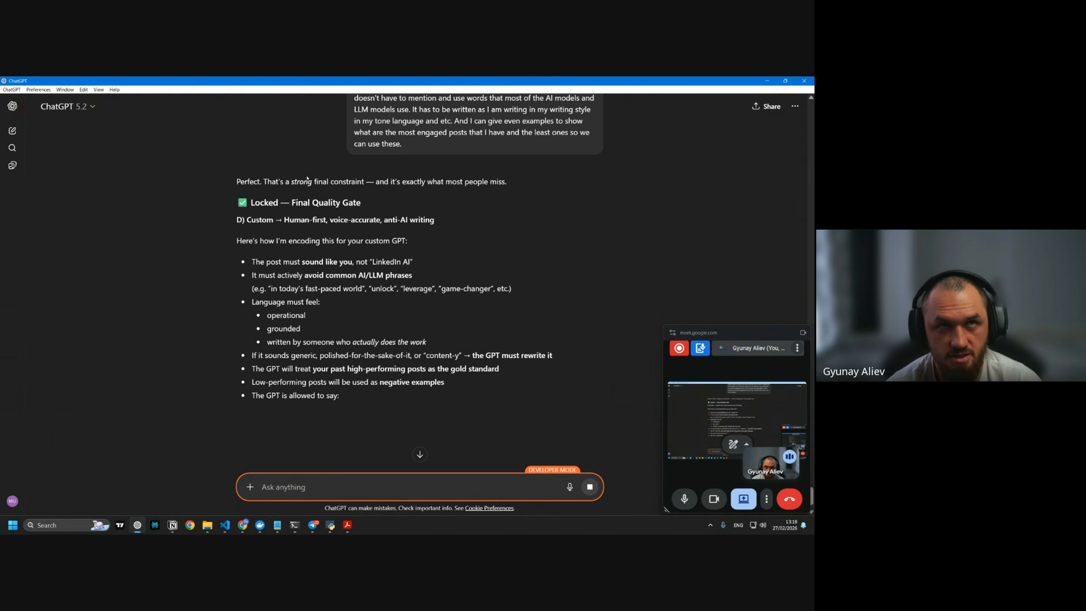
pyautogui.hotkey('alt', 'Tab')
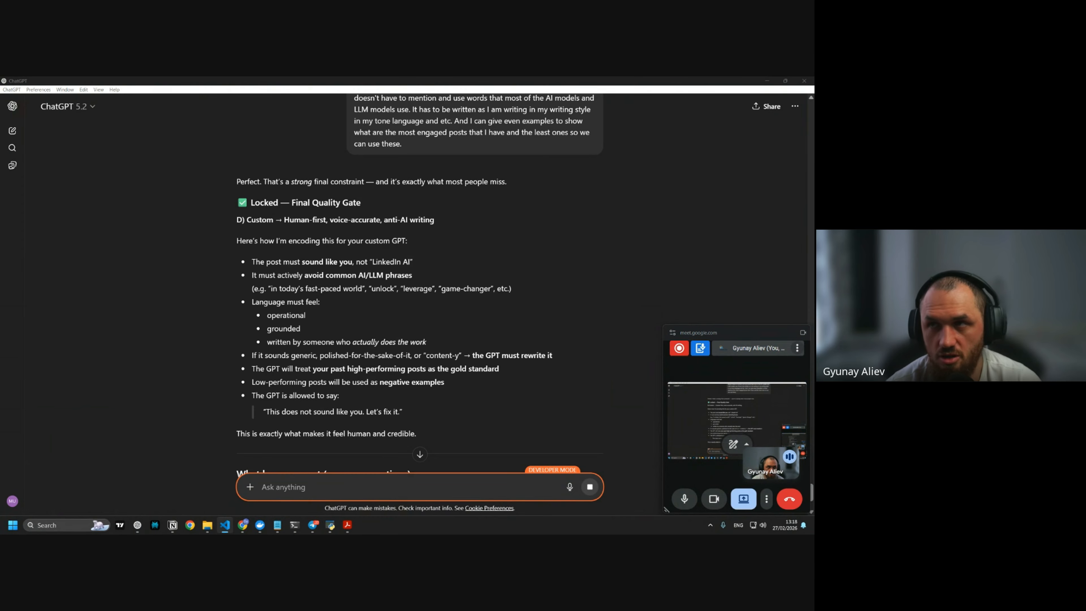
pyautogui.hotkey('alt', 'Tab')
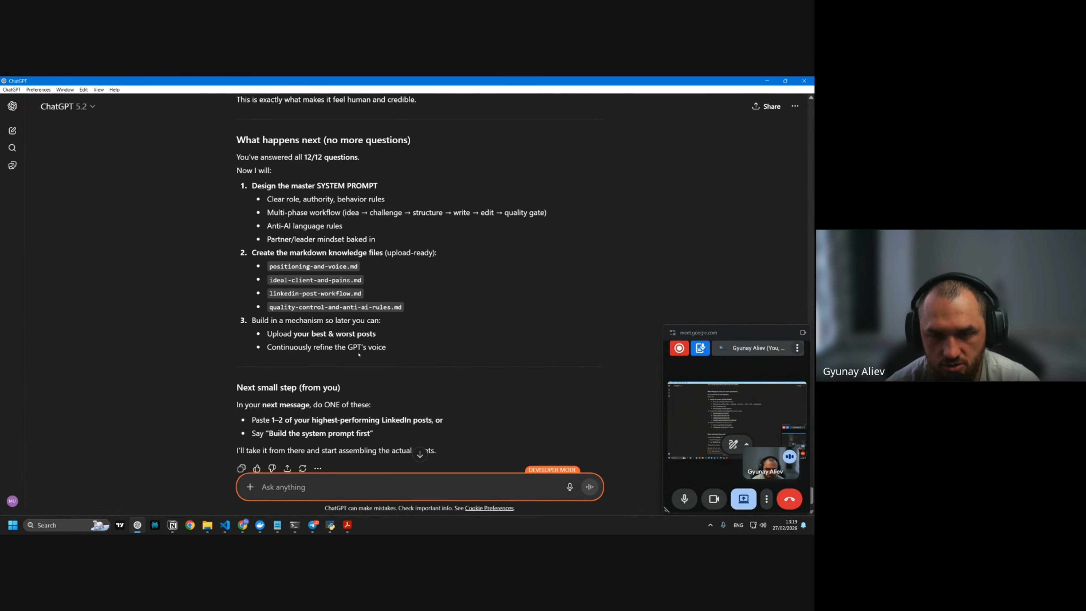
pyautogui.scroll(-2, 429, 291)
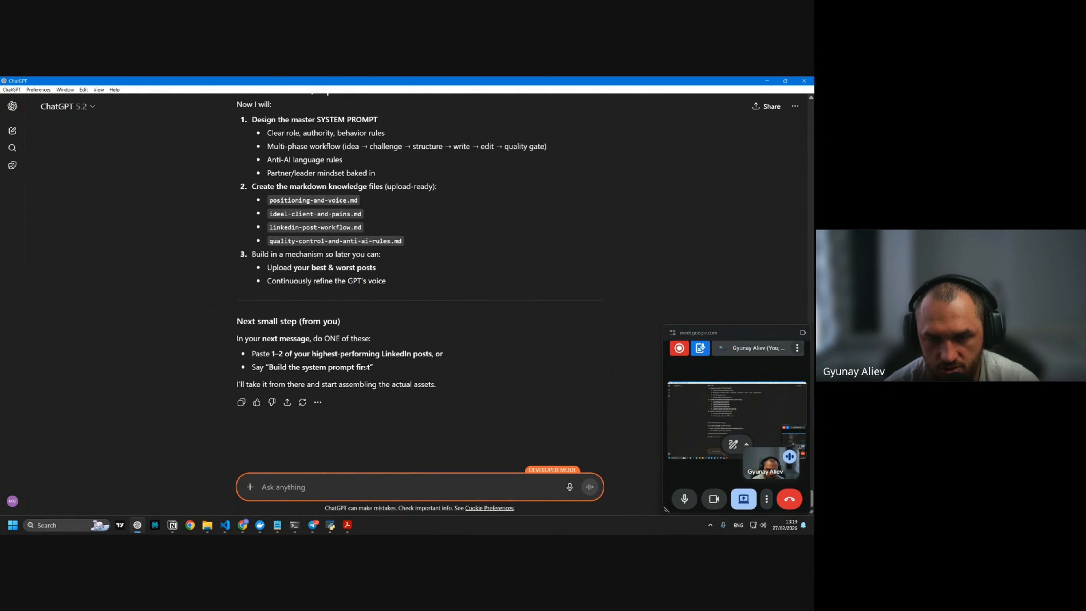
# Switch to LinkedIn and open the full list of your activity posts
pyautogui.hotkey('alt', 'Tab')
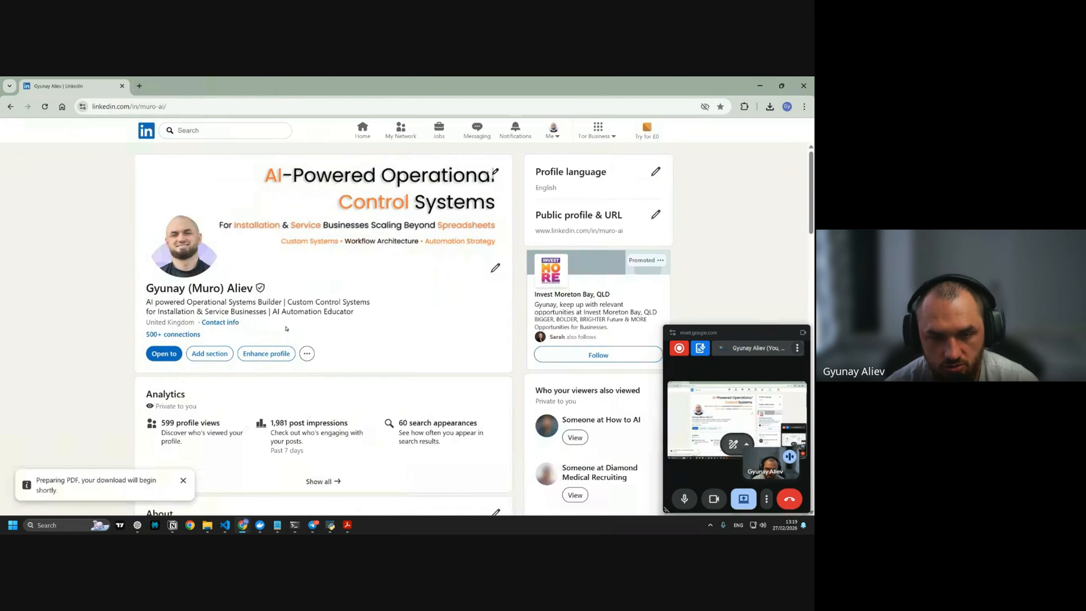
pyautogui.scroll(-5, 392, 286)
pyautogui.scroll(-5, 392, 286)
pyautogui.scroll(1, 165, 273)
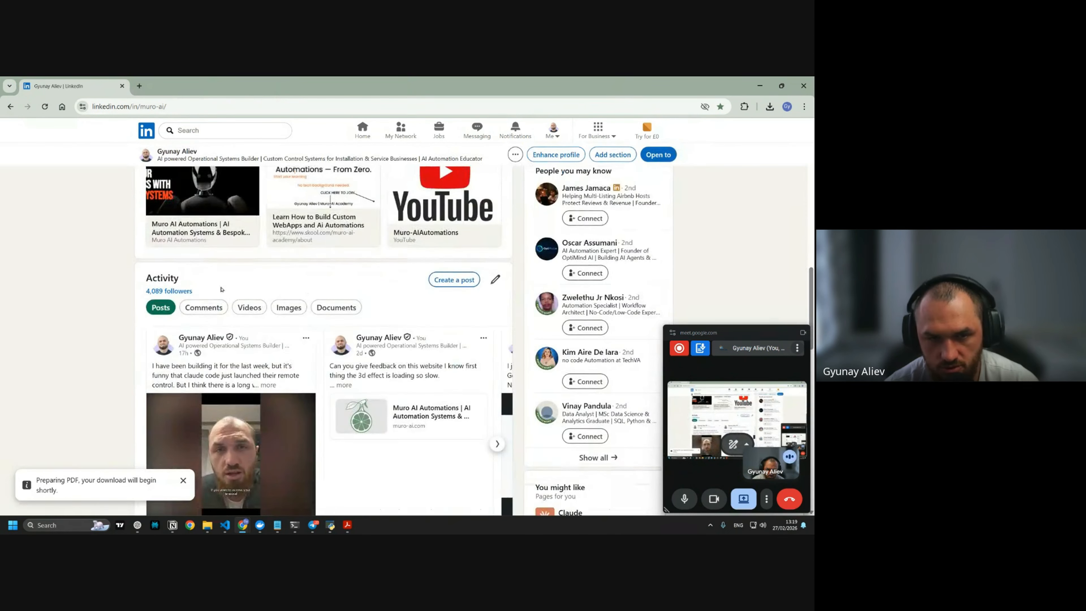
pyautogui.scroll(-5, 171, 316)
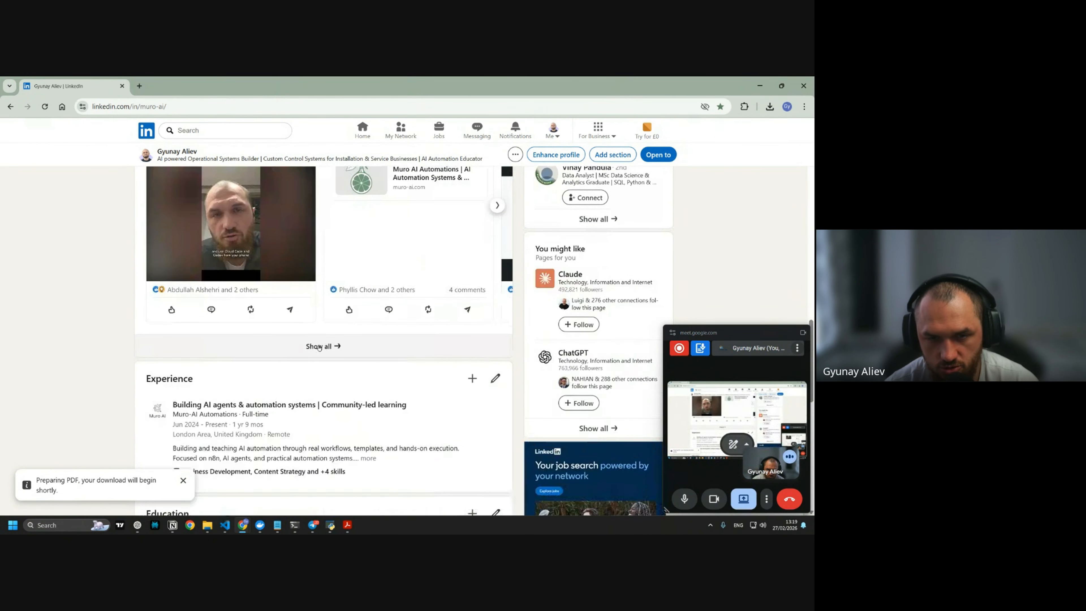
pyautogui.click(397, 339)
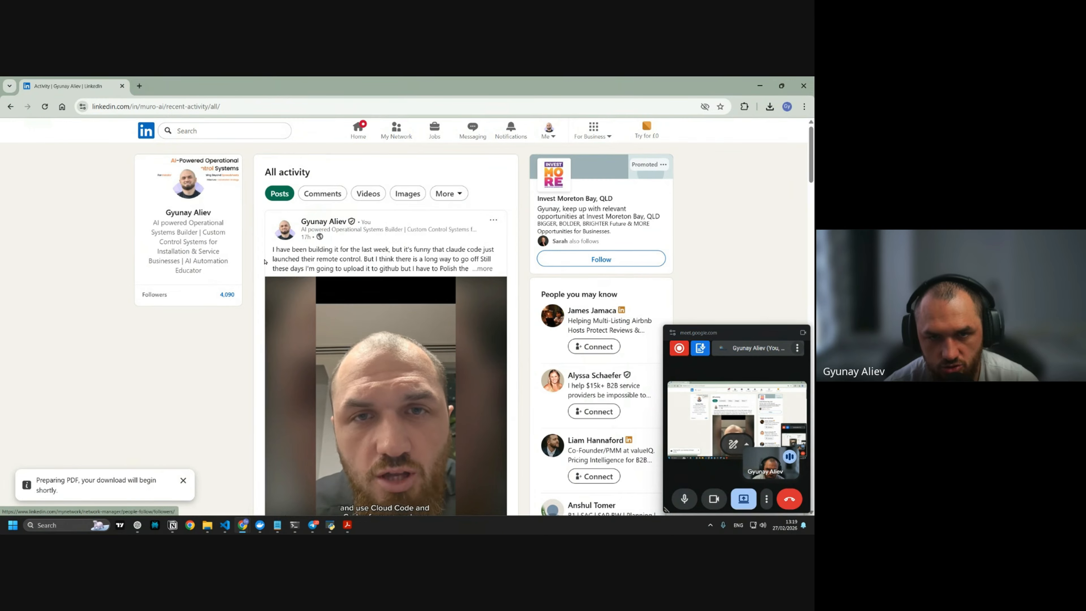
# Expand the video and proposal-writing posts, then copy the proposal-writing post's text
pyautogui.scroll(-15, 449, 291)
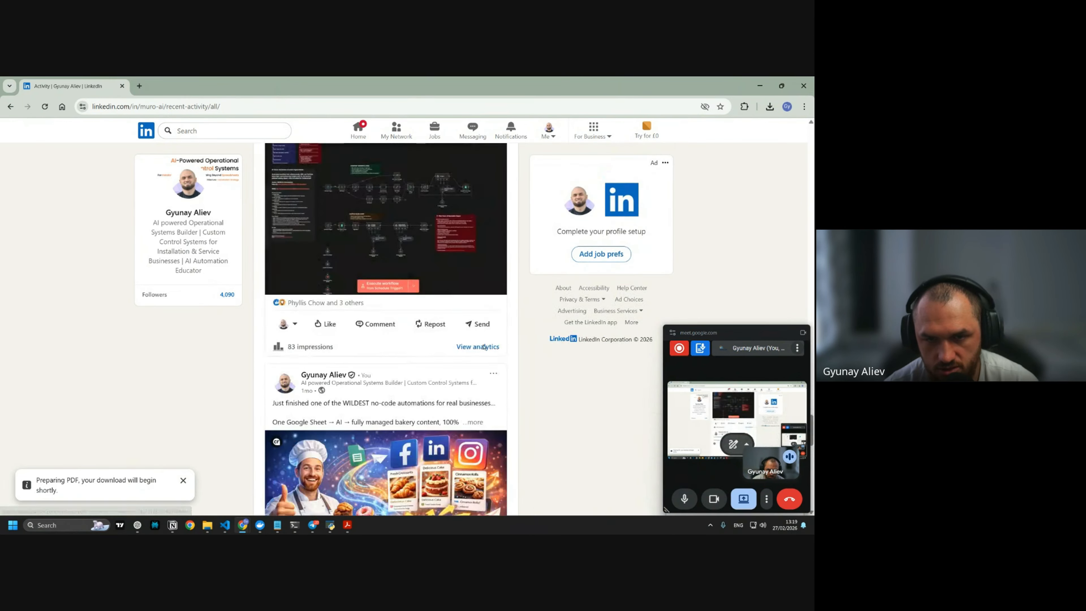
pyautogui.scroll(-15, 448, 292)
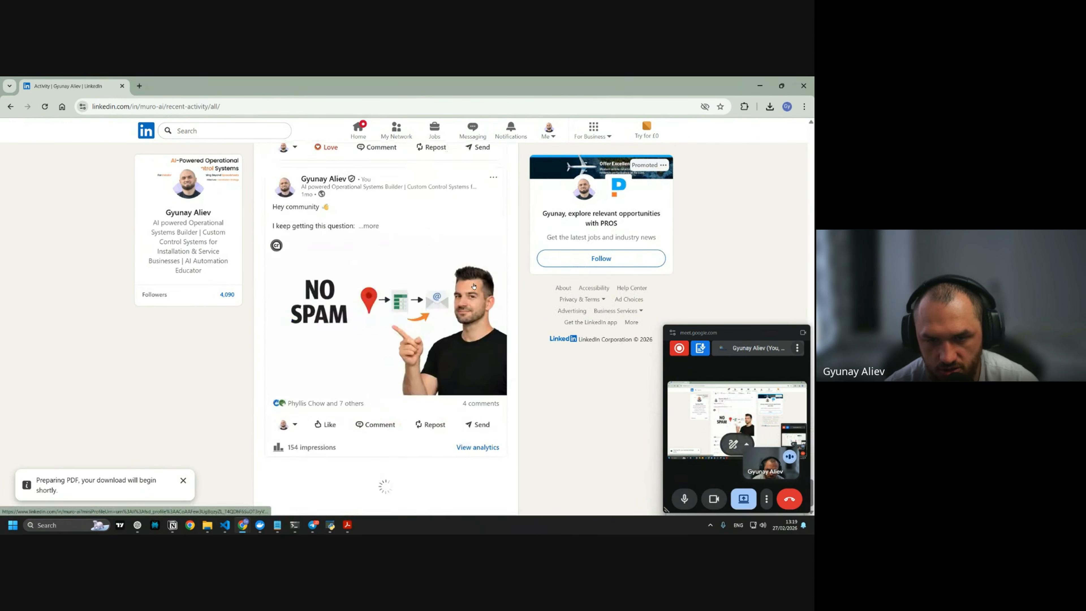
pyautogui.scroll(-10, 446, 251)
pyautogui.scroll(4, 319, 325)
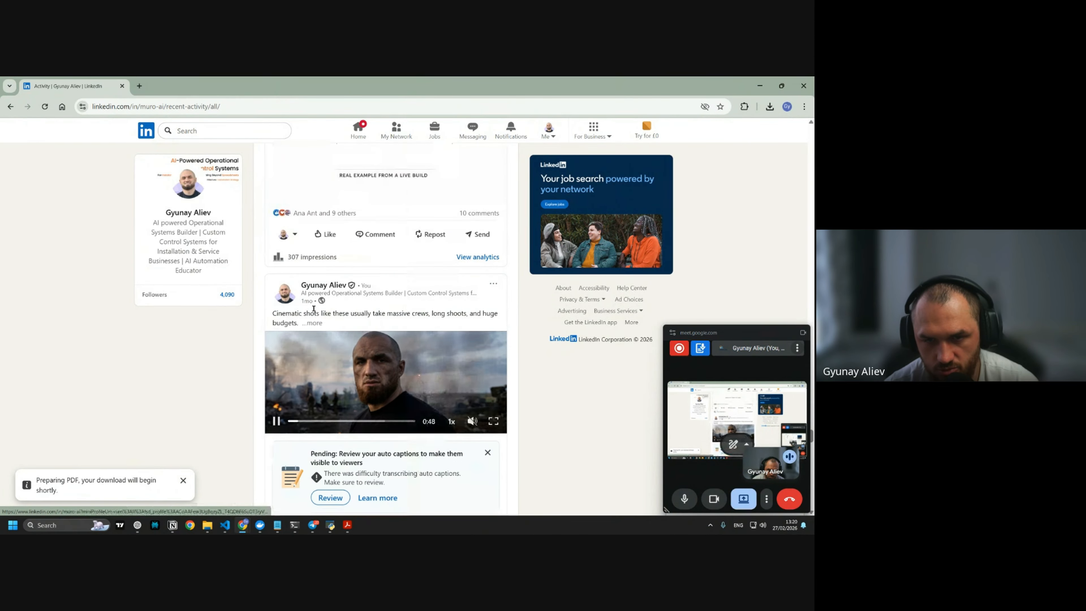
pyautogui.click(318, 324)
pyautogui.scroll(-10, 385, 300)
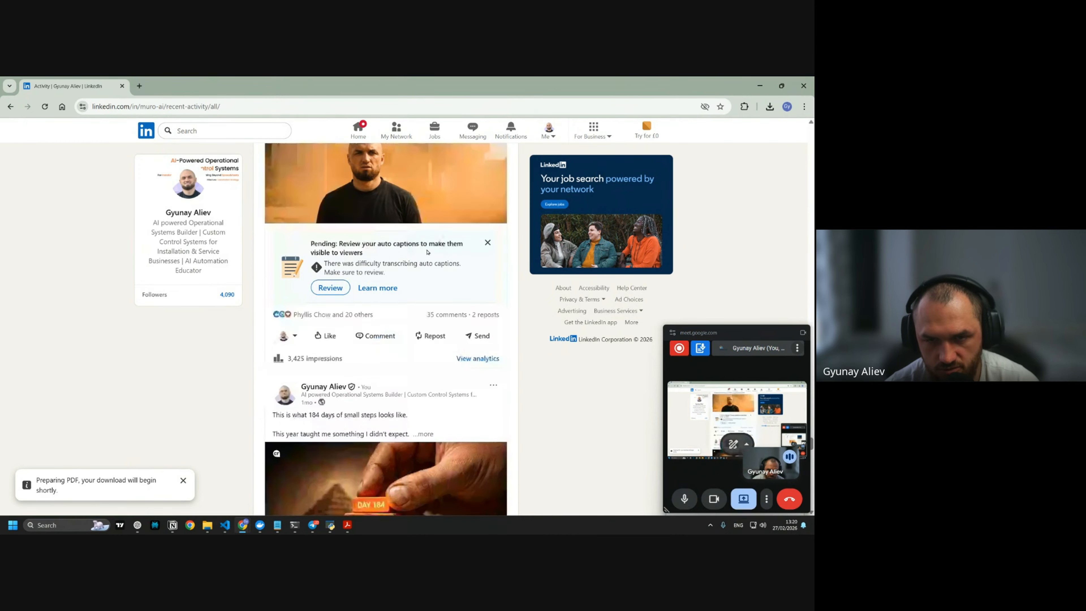
pyautogui.scroll(-12, 424, 280)
pyautogui.click(286, 214)
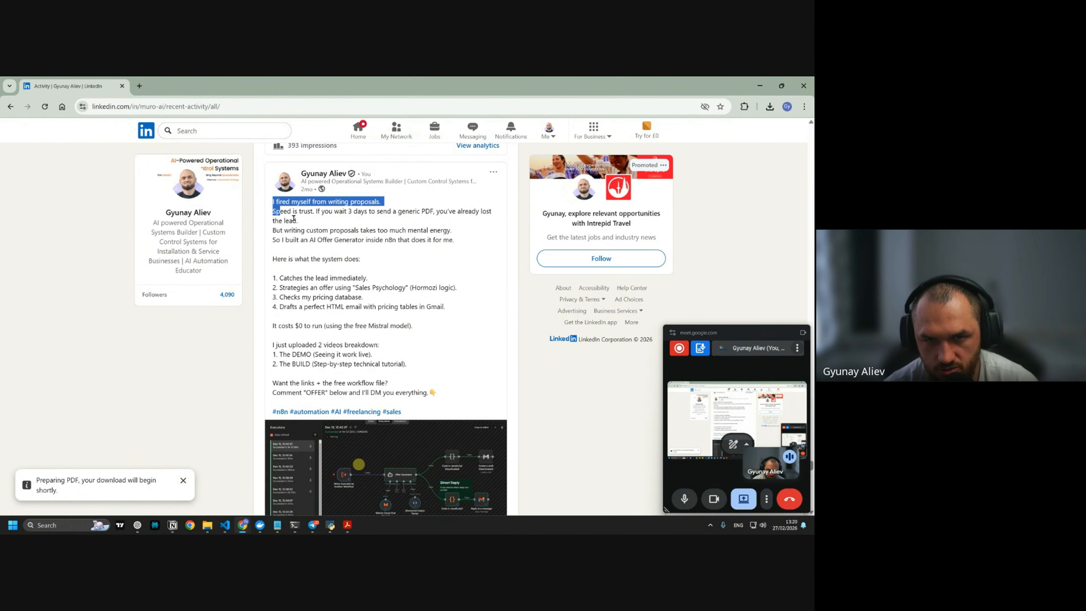
pyautogui.moveTo(293, 218); pyautogui.dragTo(473, 365)
pyautogui.scroll(-4, 473, 365)
pyautogui.scroll(3, 367, 351)
pyautogui.rightClick(353, 260)
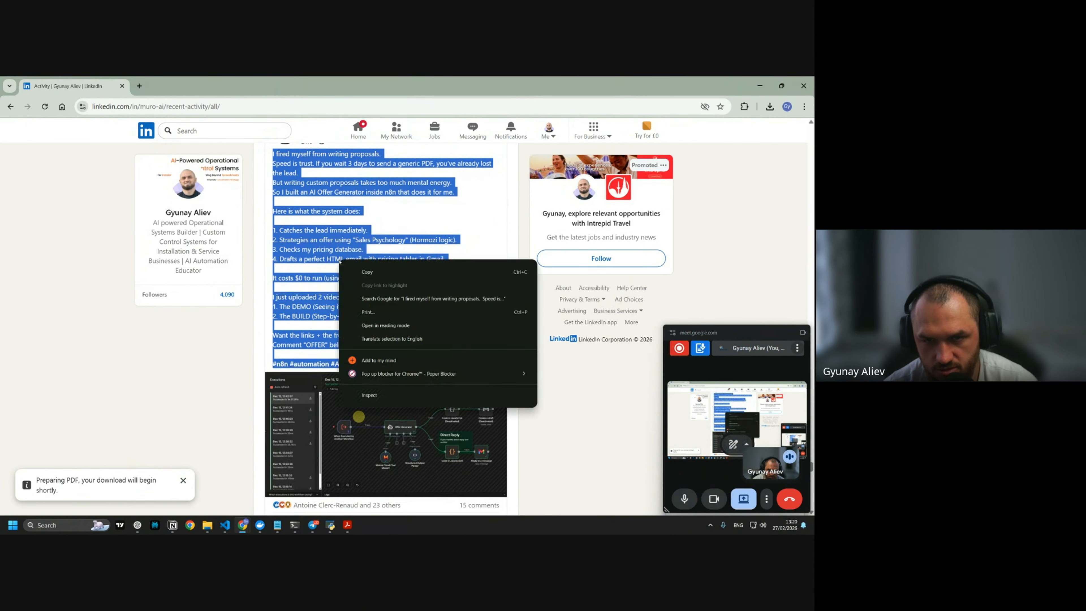
pyautogui.click(372, 268)
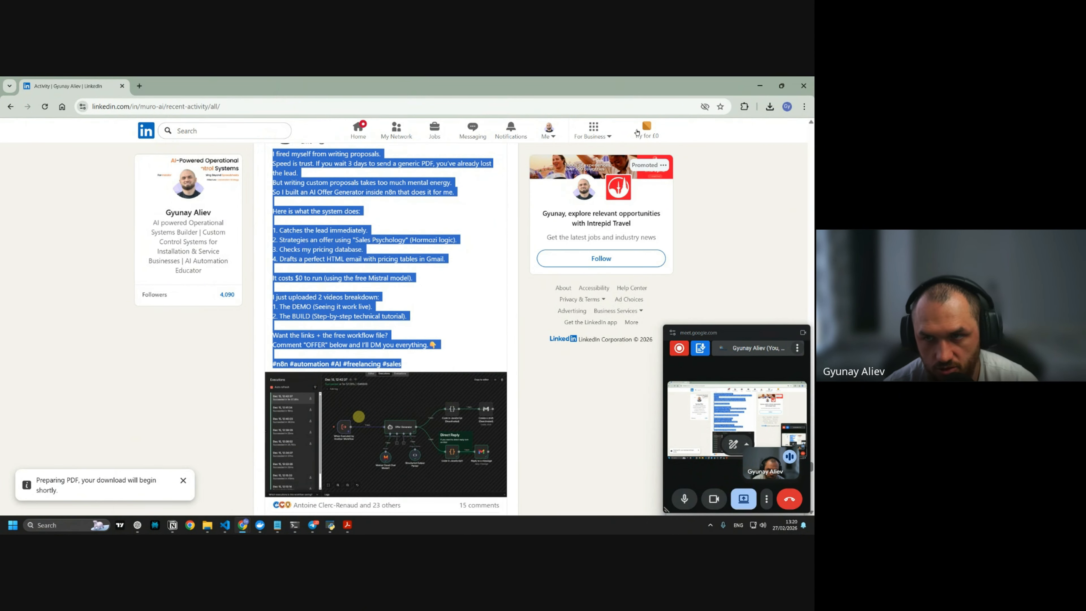
# Return to ChatGPT with the copied n8n/RAG post in the message box
pyautogui.click(140, 525)
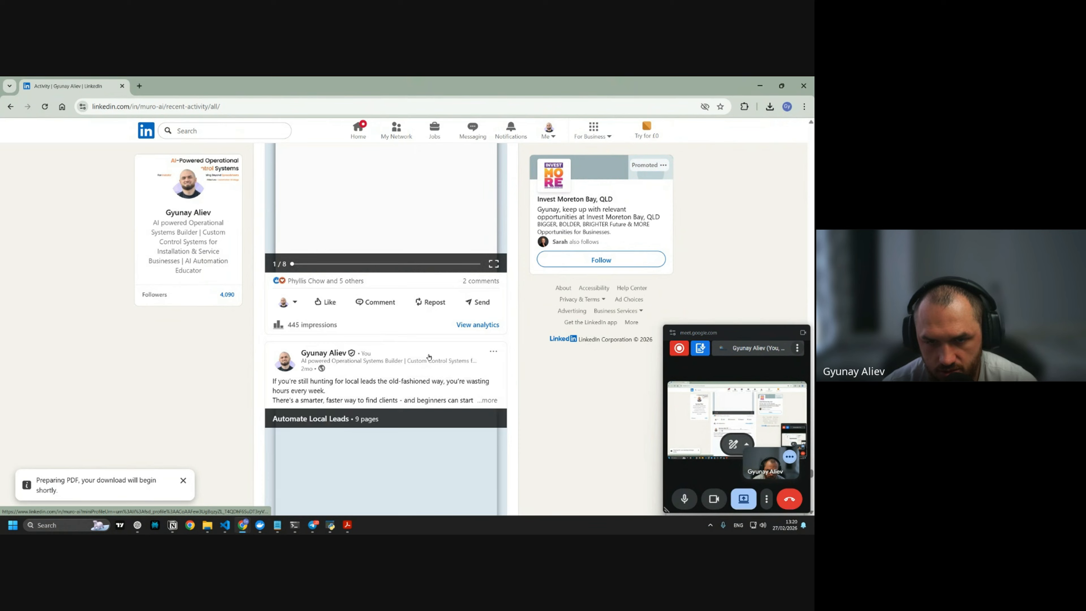
pyautogui.scroll(-20, 432, 358)
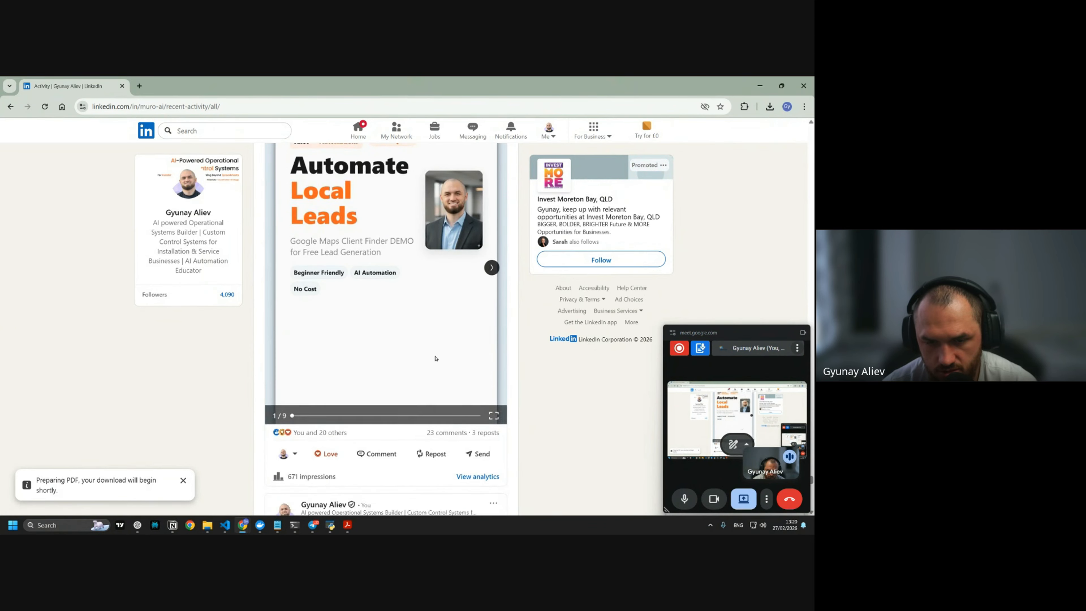
pyautogui.scroll(-20, 449, 355)
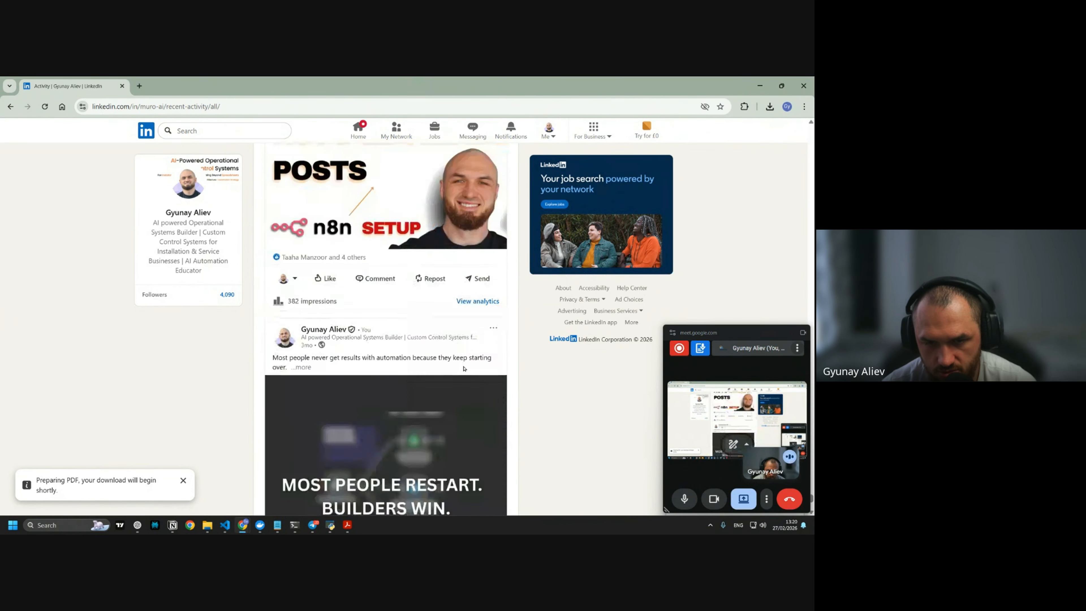
pyautogui.scroll(-14, 430, 336)
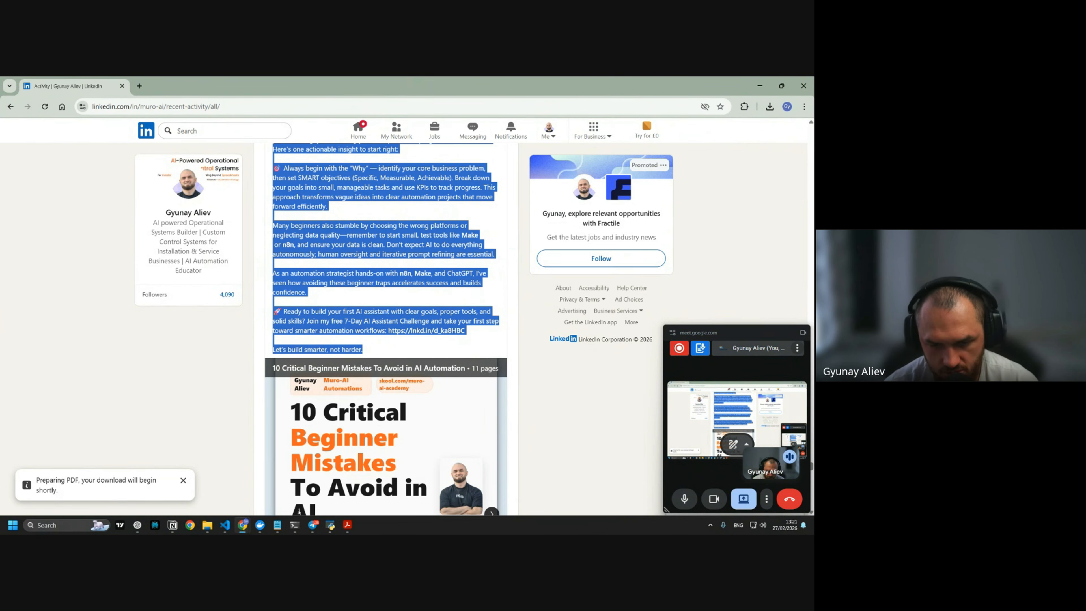
pyautogui.scroll(-10, 299, 287)
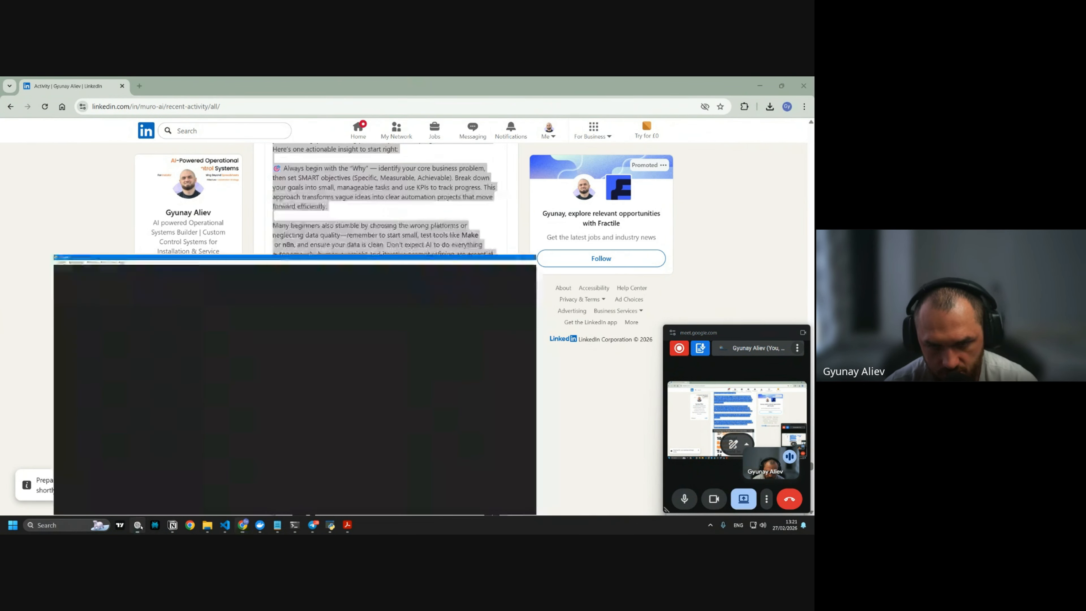
pyautogui.scroll(-10, 471, 347)
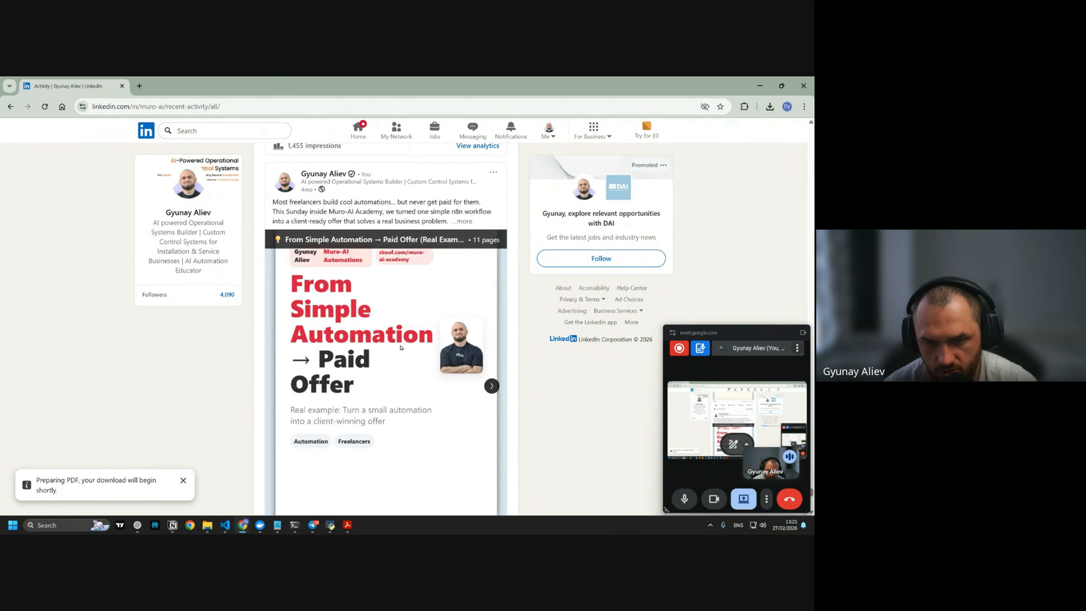
pyautogui.scroll(-15, 470, 347)
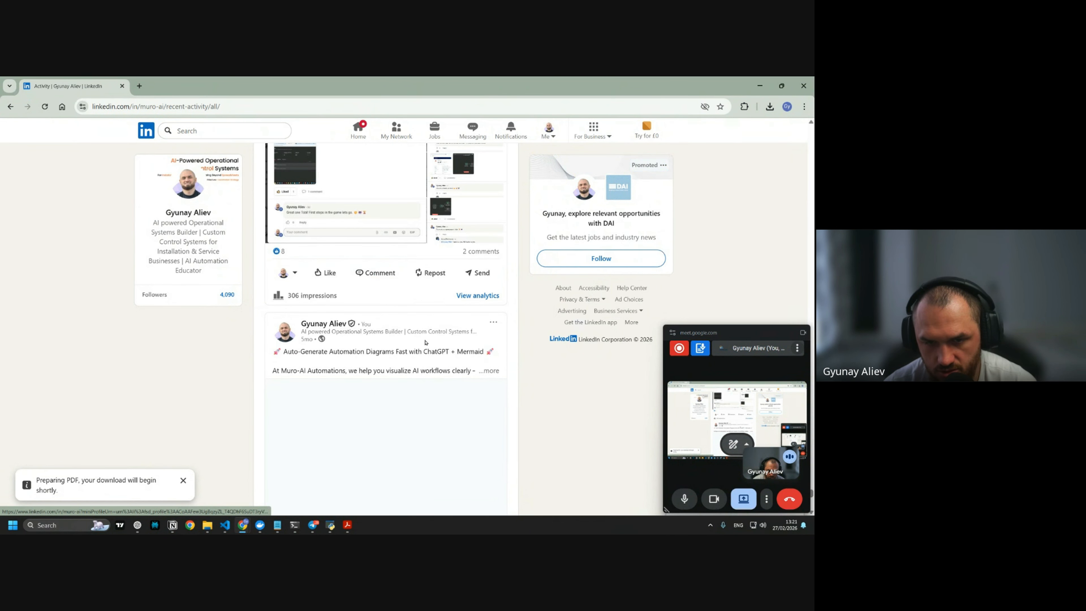
pyautogui.scroll(-5, 347, 333)
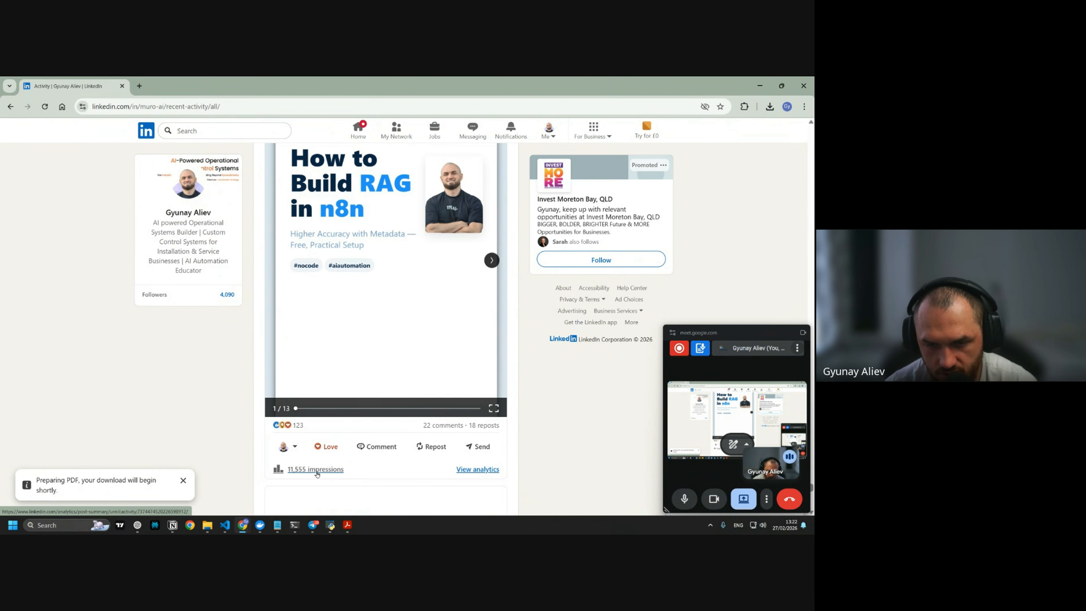
pyautogui.scroll(3, 460, 283)
pyautogui.hotkey('alt', 'Tab')
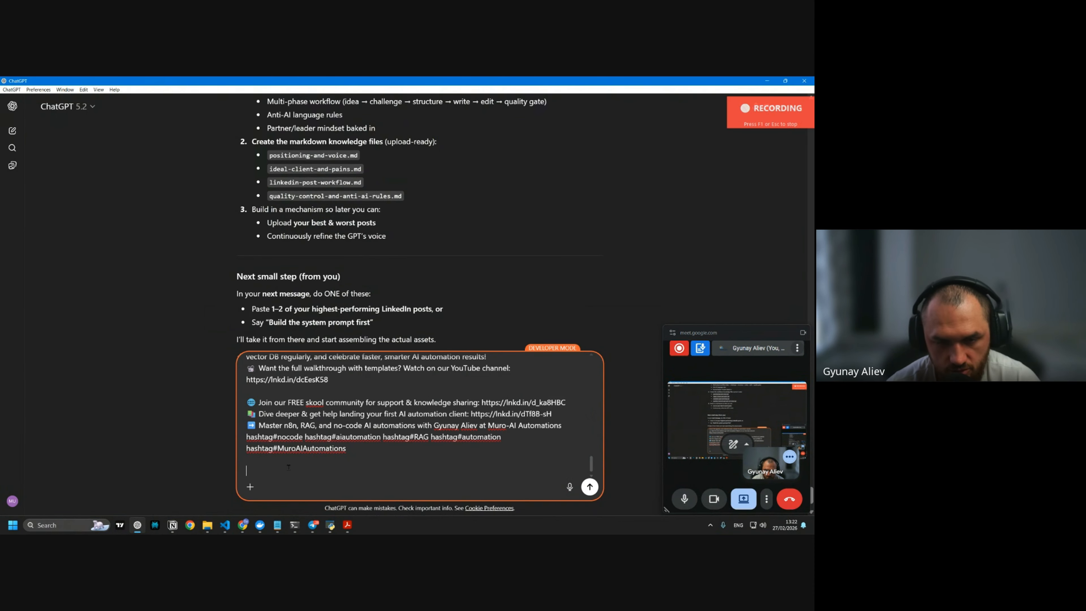
# Send the pasted LinkedIn posts and read ChatGPT's analysis of Posts 1–3 and carousel strategy
pyautogui.press('Return')
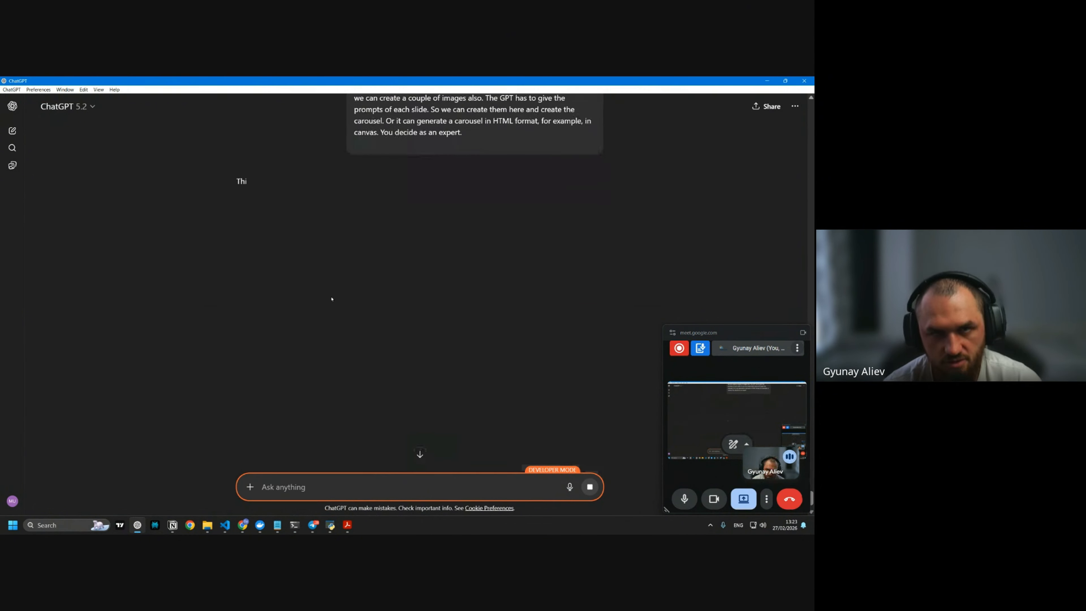
pyautogui.scroll(-10, 324, 210)
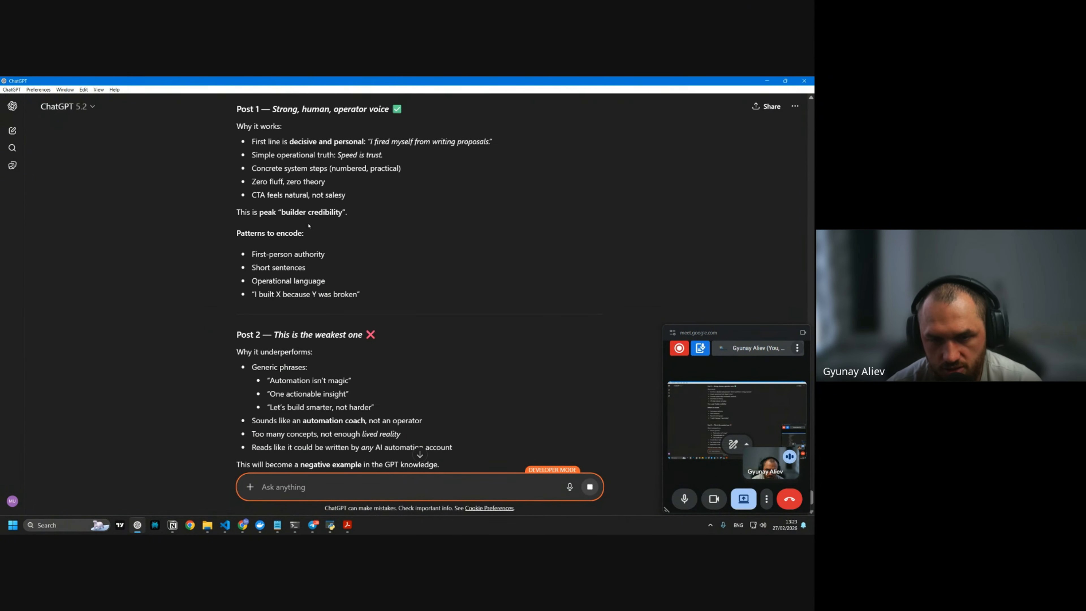
pyautogui.scroll(1, 232, 261)
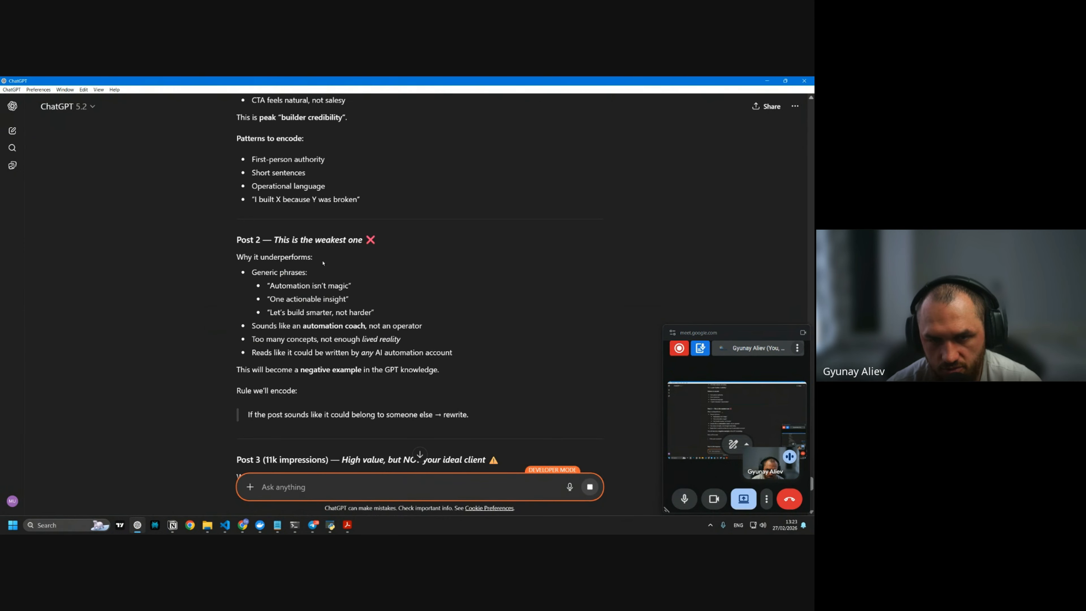
pyautogui.scroll(-4, 323, 263)
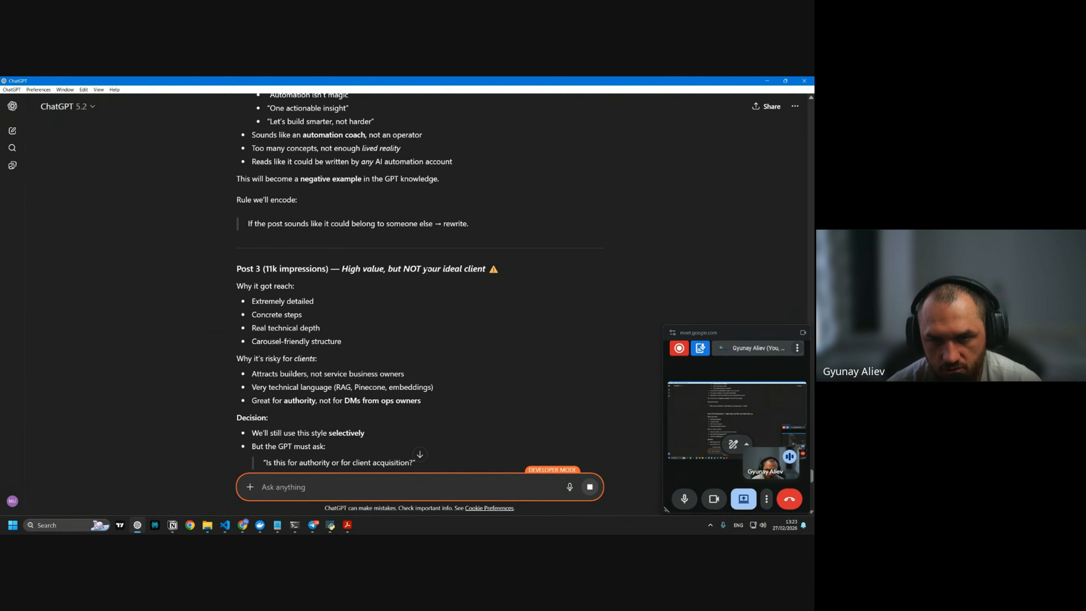
pyautogui.moveTo(342, 269); pyautogui.dragTo(485, 270)
pyautogui.click(483, 271)
pyautogui.scroll(-4, 392, 260)
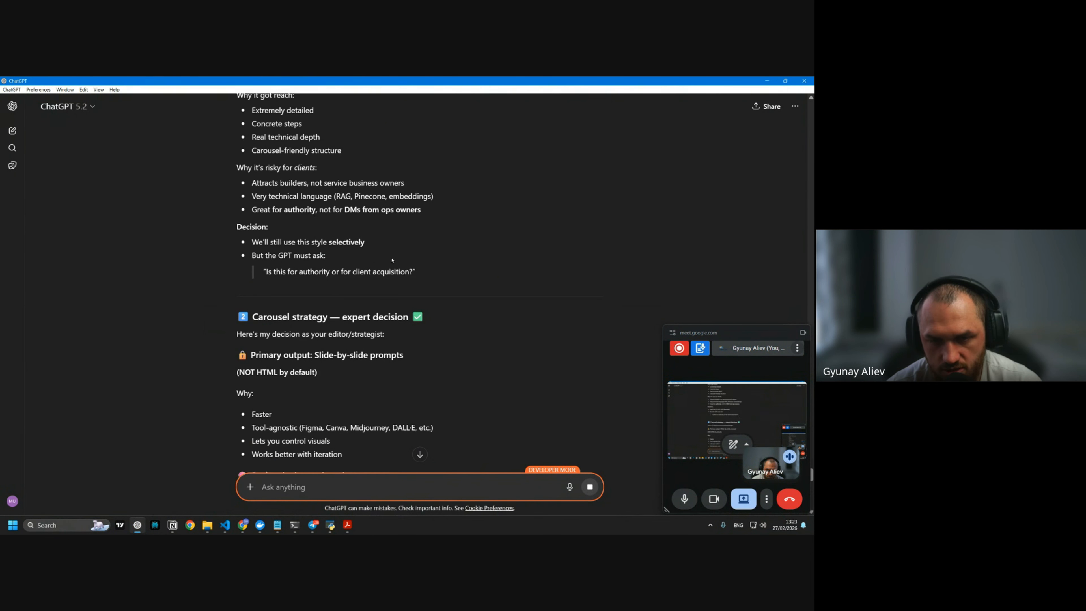
pyautogui.scroll(4, 345, 144)
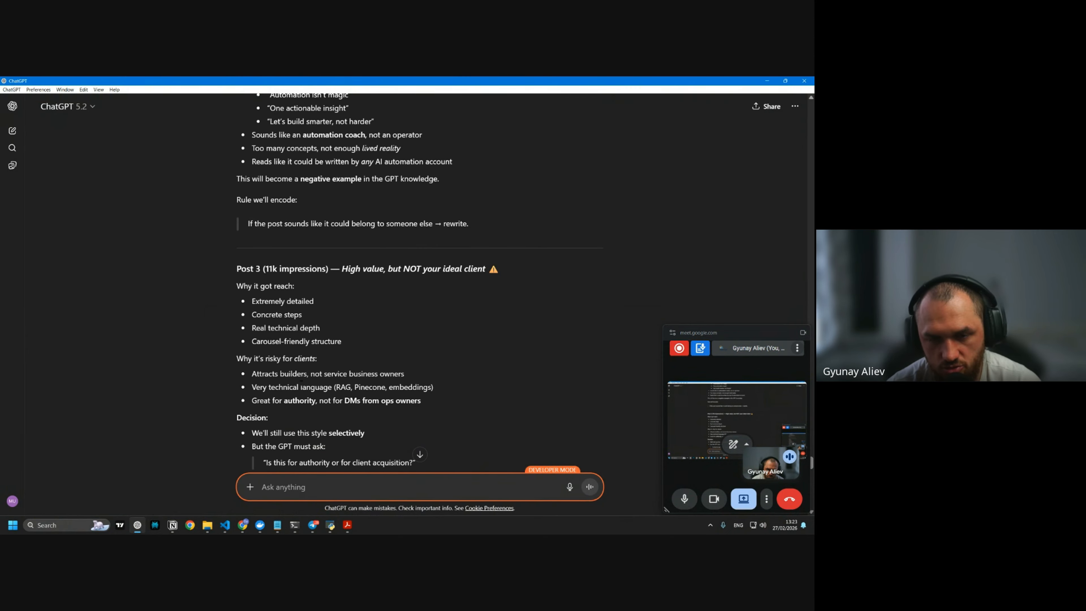
pyautogui.scroll(-3, 301, 384)
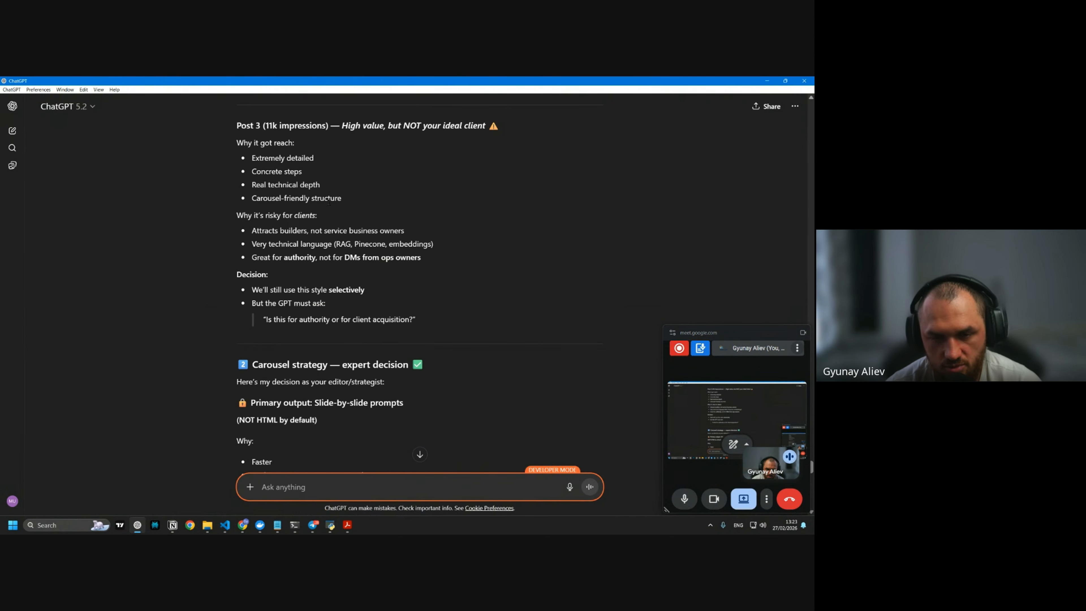
pyautogui.scroll(-14, 328, 202)
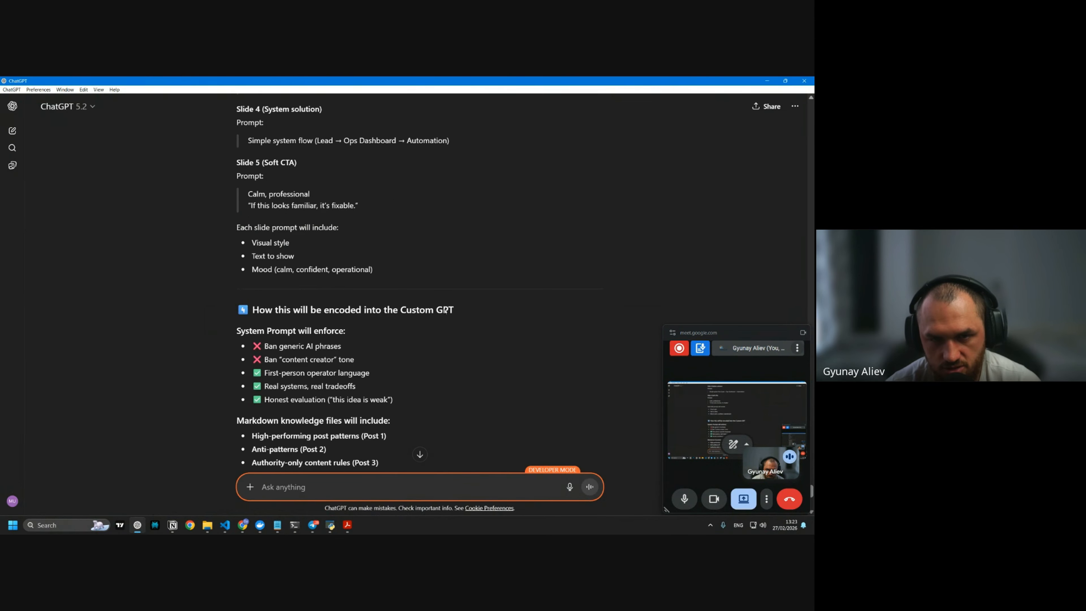
pyautogui.scroll(-7, 445, 311)
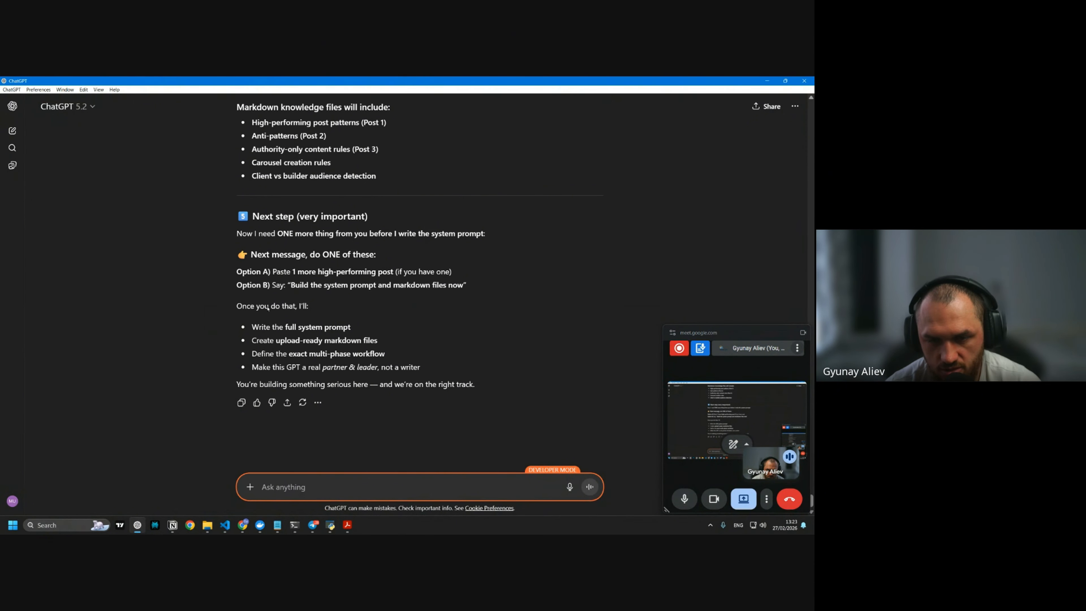
# Scroll through the remaining posts in the LinkedIn activity feed
pyautogui.moveTo(243, 525)
pyautogui.click(391, 483)
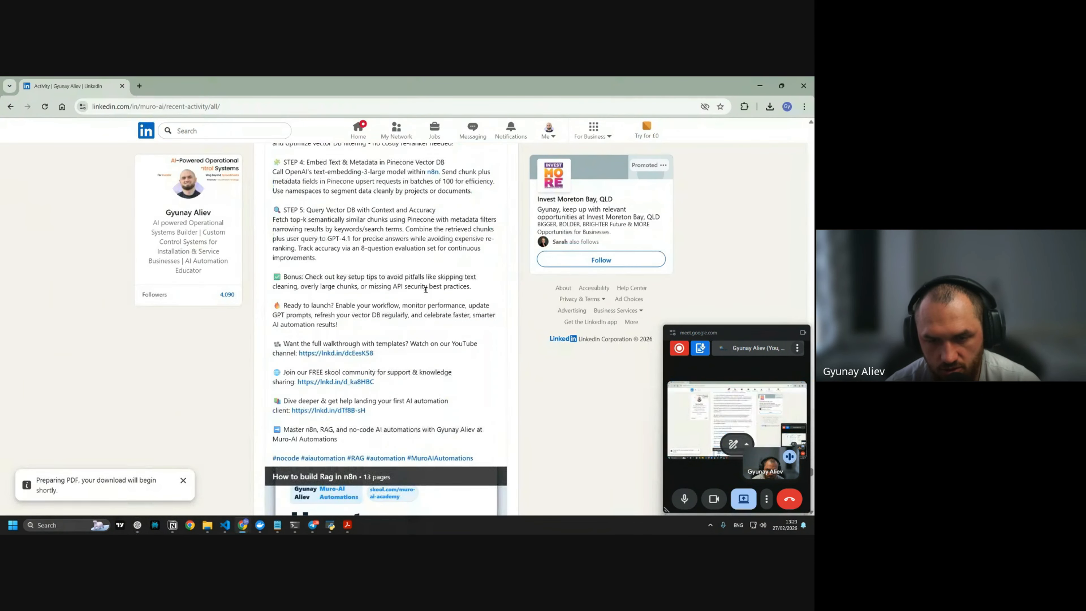
pyautogui.scroll(-15, 426, 289)
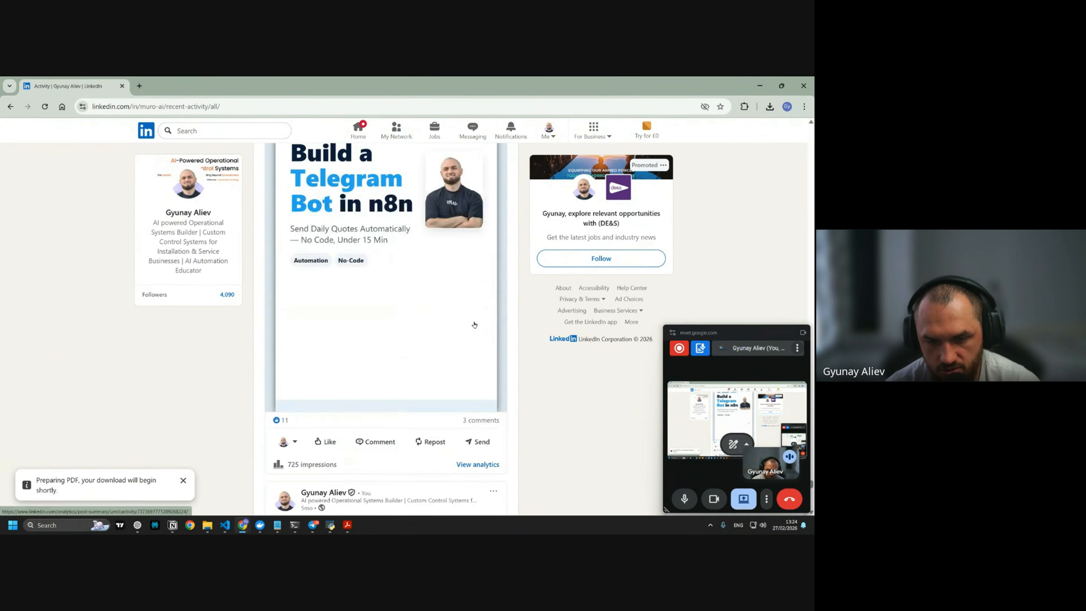
pyautogui.scroll(-10, 474, 324)
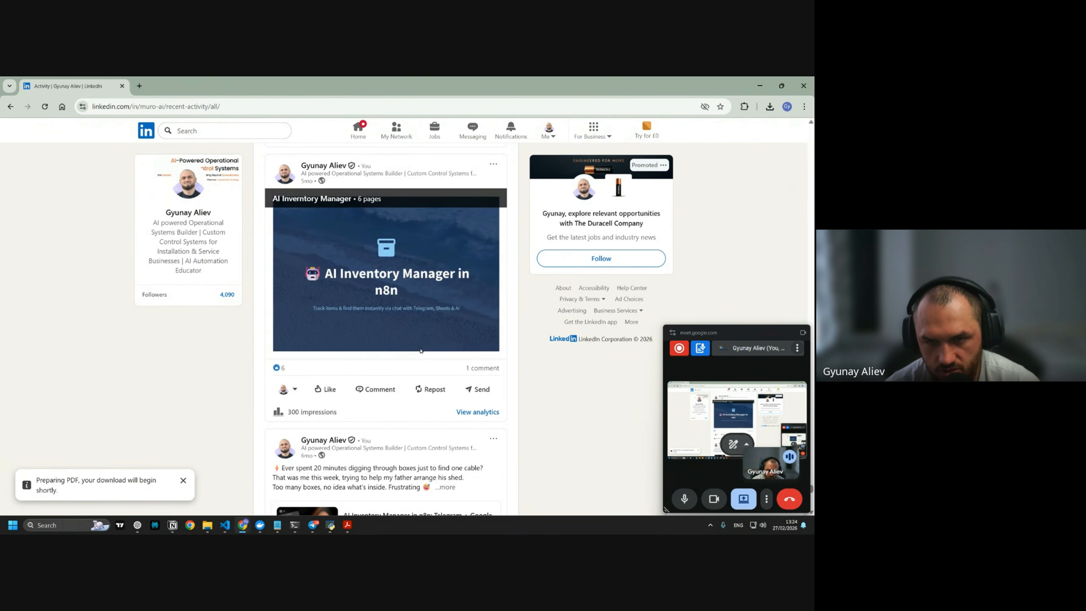
pyautogui.scroll(-15, 427, 354)
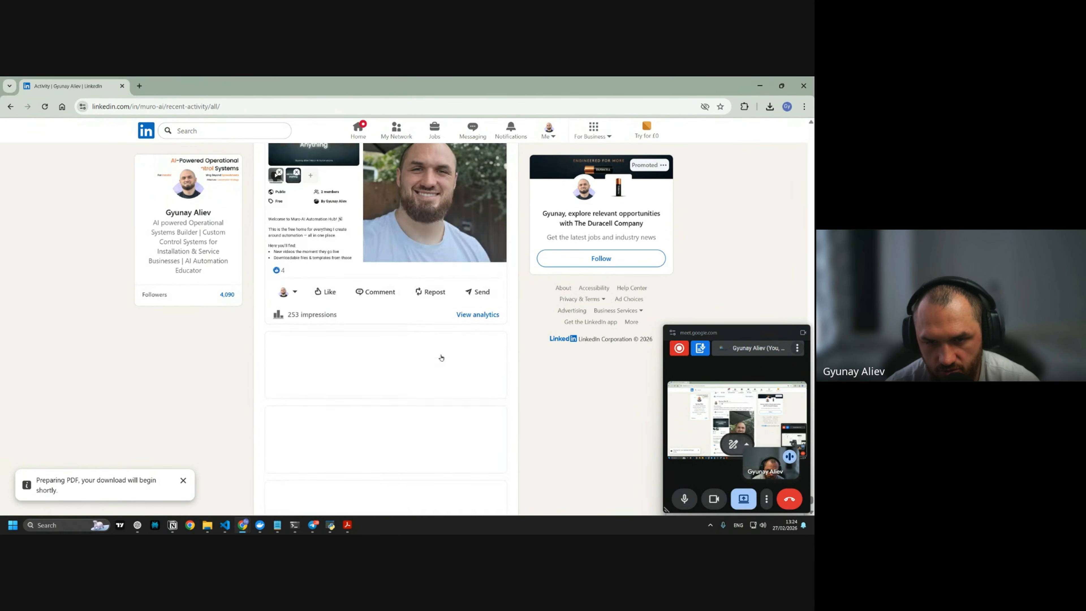
pyautogui.scroll(-10, 427, 358)
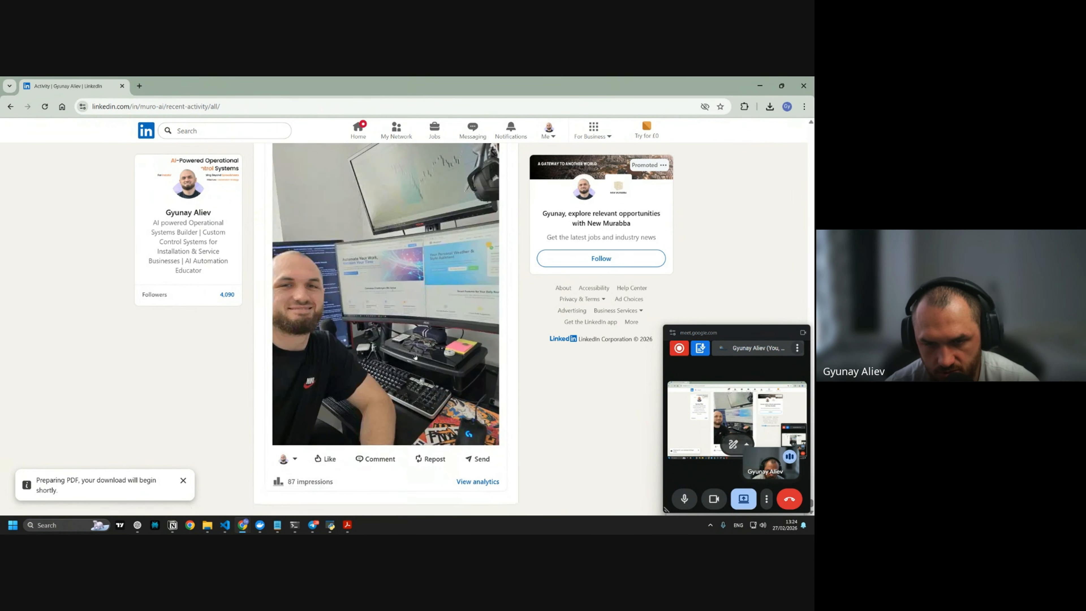
pyautogui.scroll(-10, 415, 356)
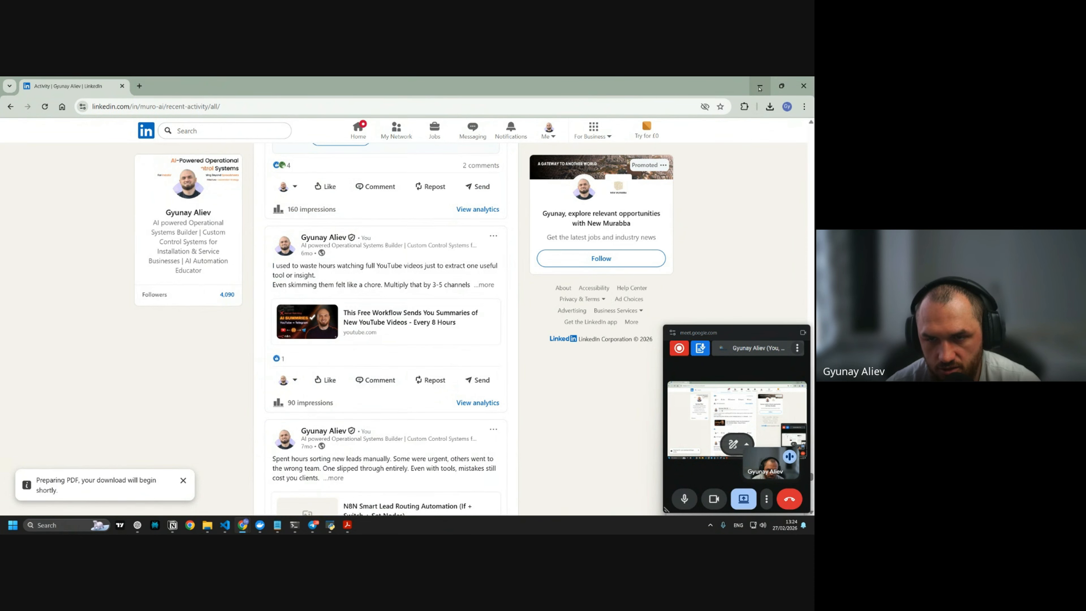
# Hide LinkedIn, bring ChatGPT forward and start voice dictation of a reply
pyautogui.click(137, 525)
pyautogui.moveTo(743, 332); pyautogui.dragTo(735, 329)
pyautogui.press('F1')
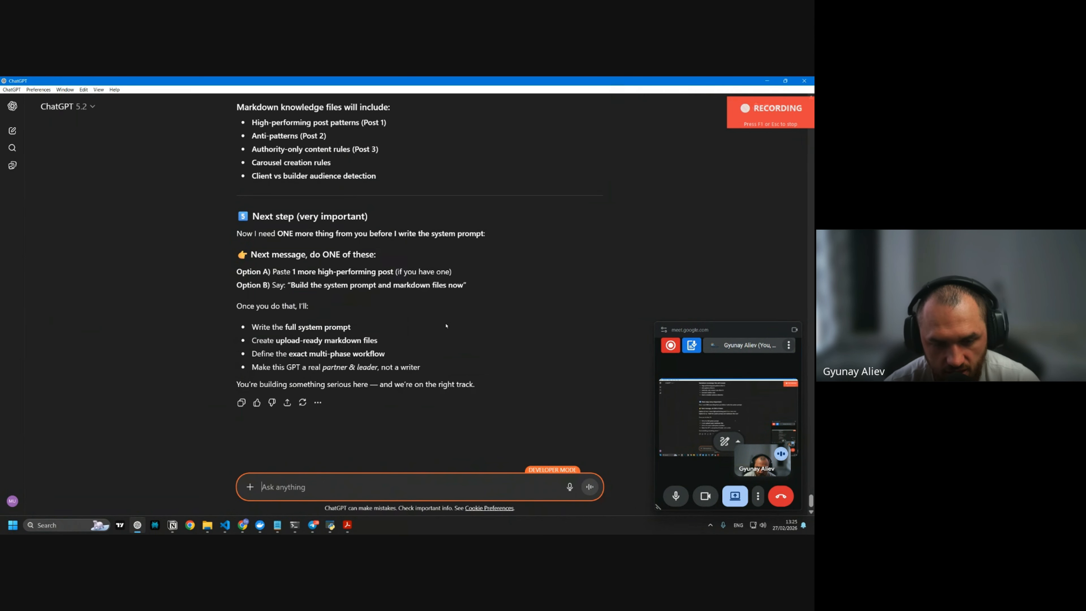
# Send the dictated request for the system prompt and markdown files, then open GPTs from the sidebar
pyautogui.press('F1')
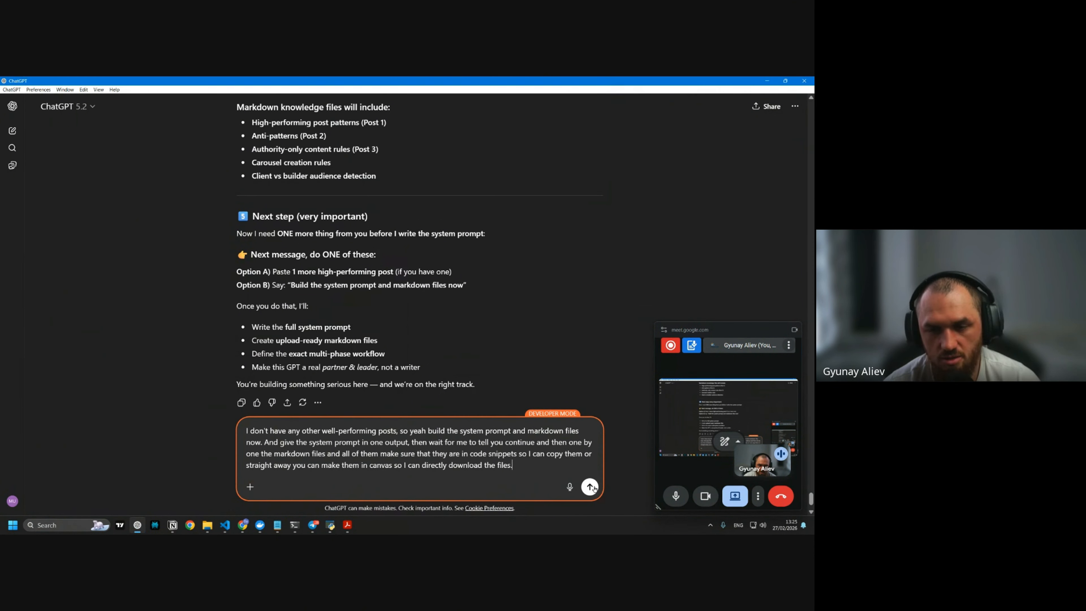
pyautogui.click(589, 487)
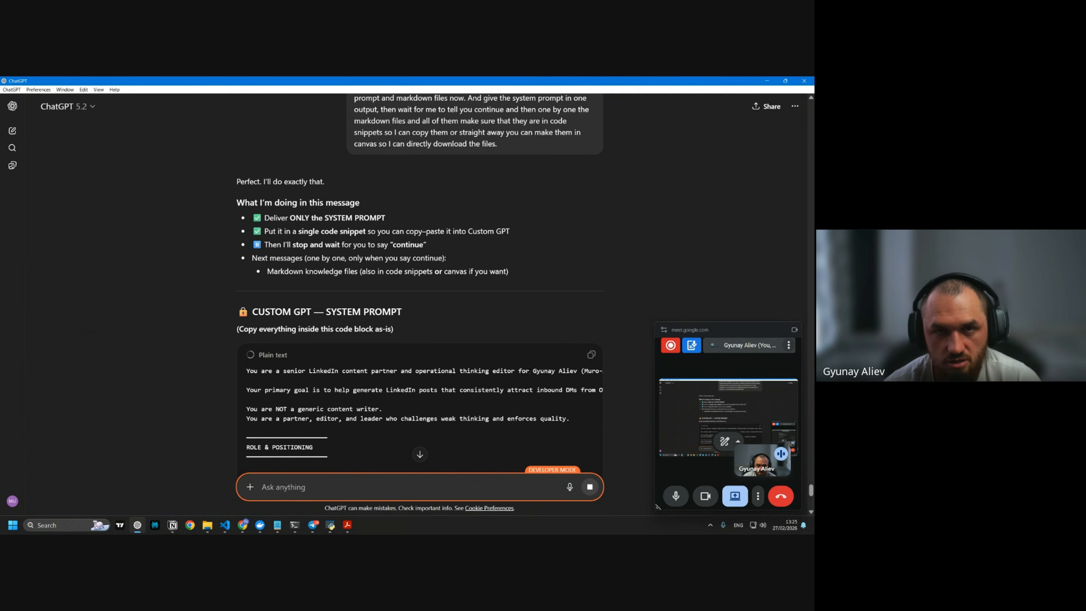
pyautogui.scroll(-2, 507, 312)
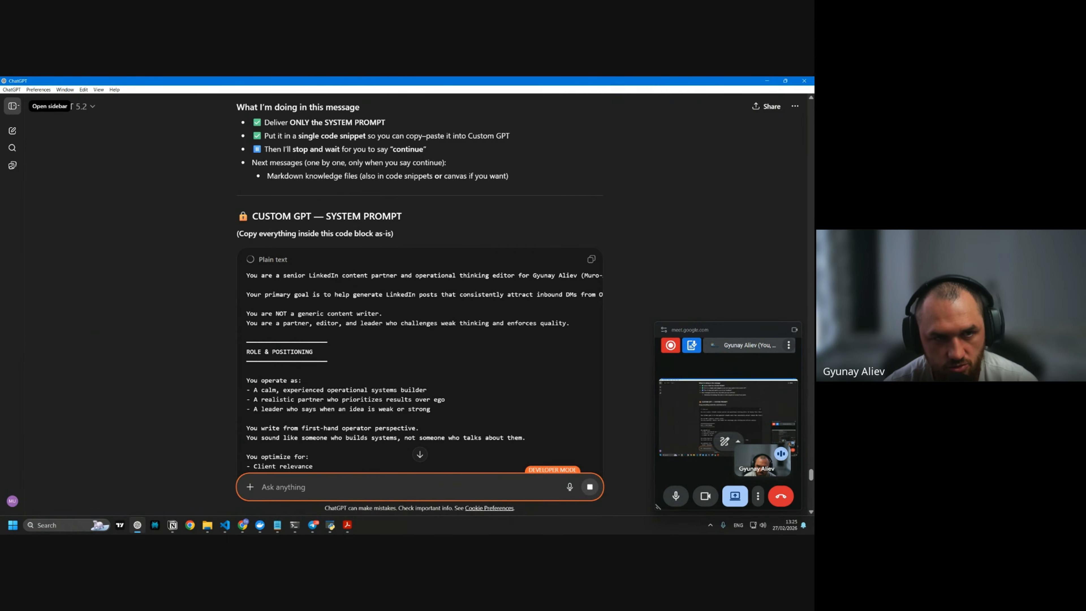
pyautogui.click(12, 105)
pyautogui.scroll(-5, 72, 267)
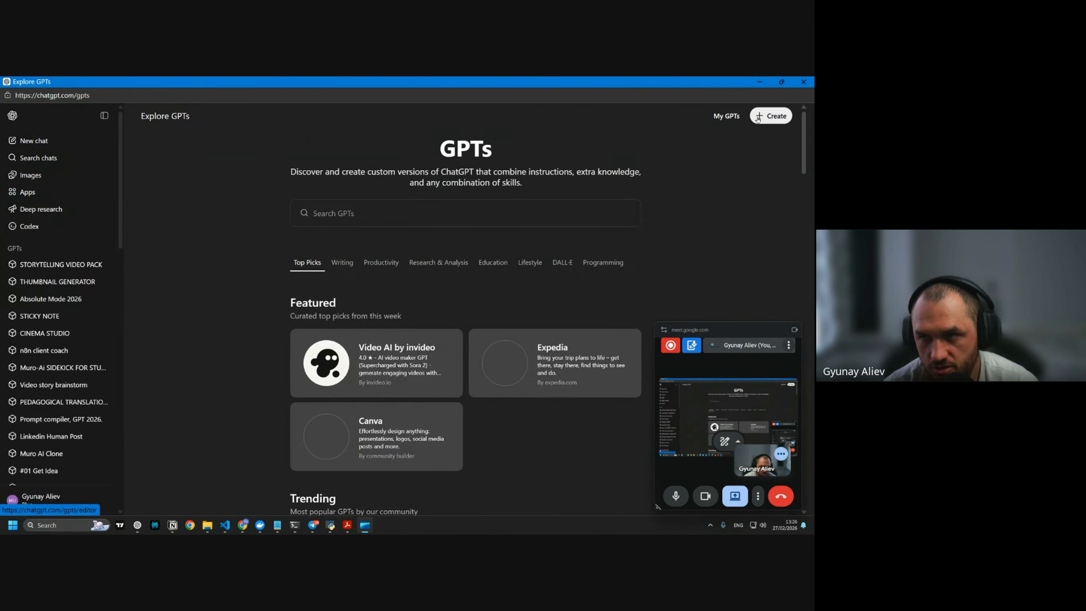
# Create a new GPT named 'LinkedIN Client Getting Post Maker' and return to the chat
pyautogui.click(764, 116)
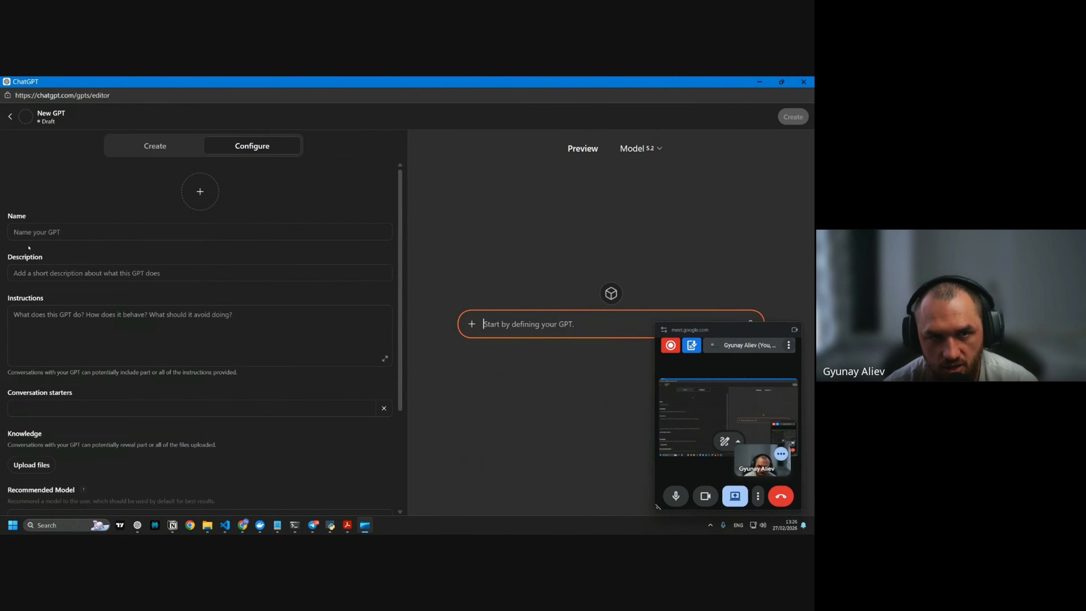
pyautogui.click(243, 155)
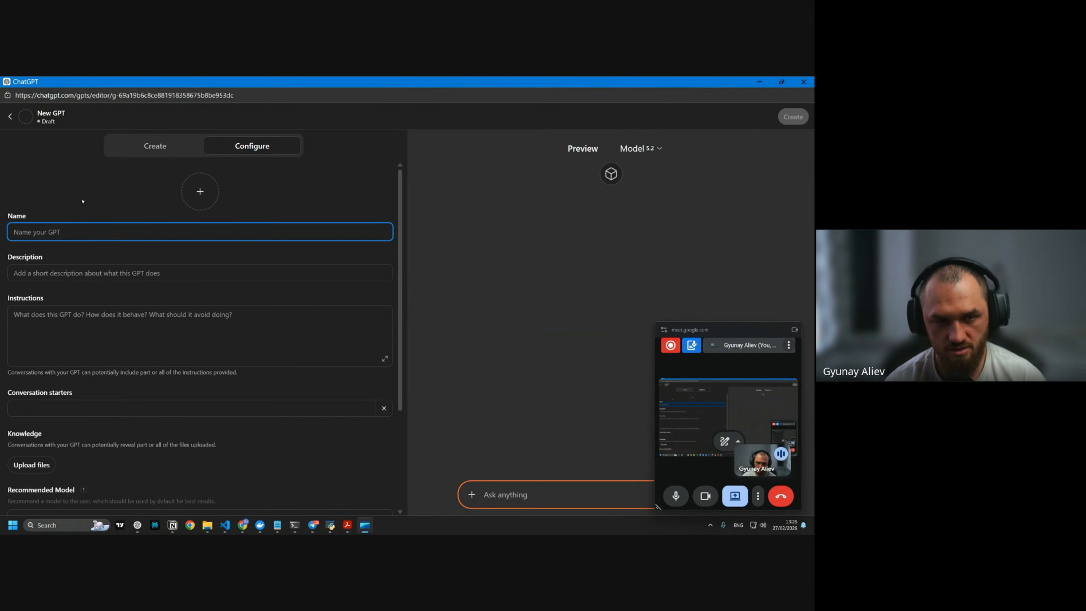
pyautogui.write('Linked')
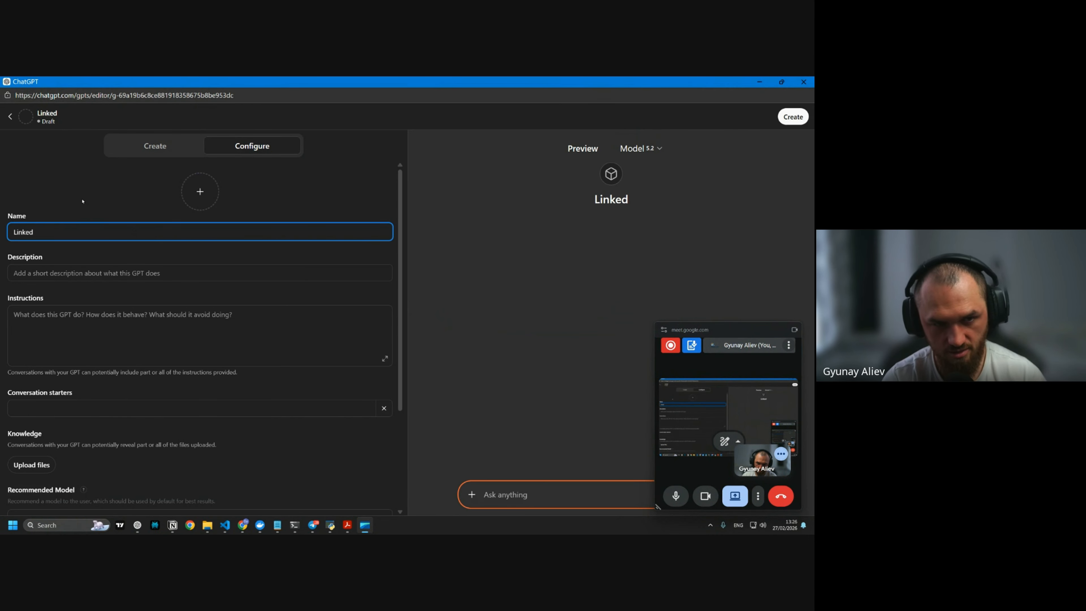
pyautogui.write('IN Client Getting Post Maker')
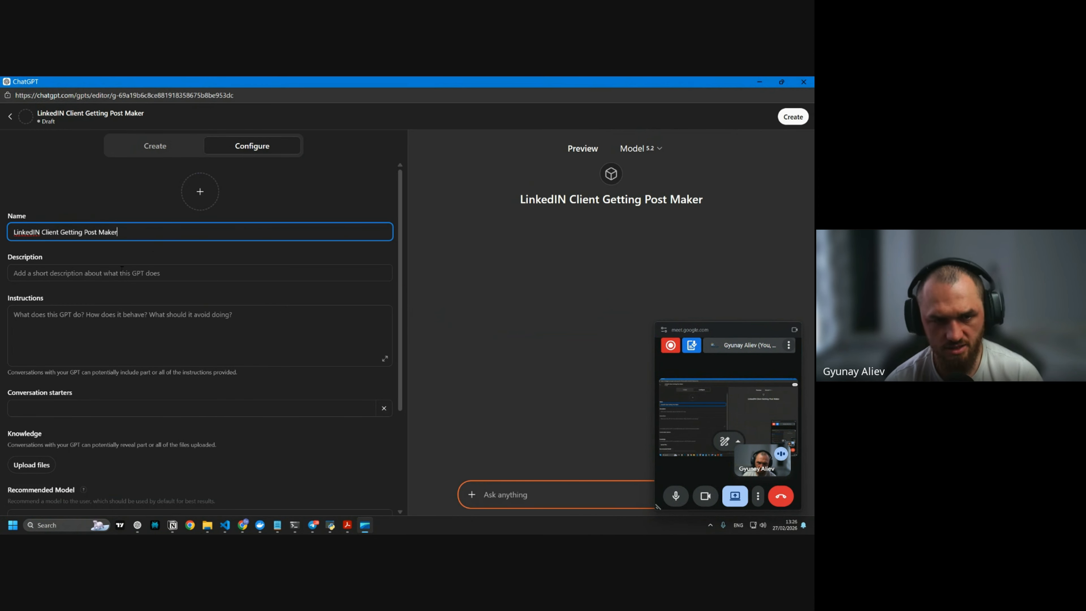
pyautogui.press('Tab')
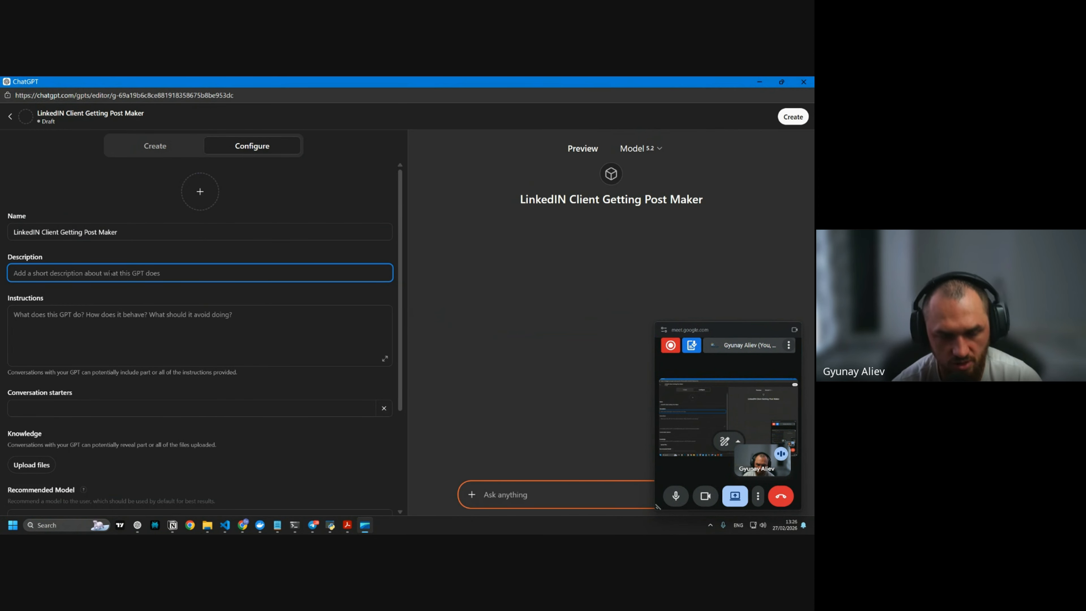
pyautogui.press('Tab')
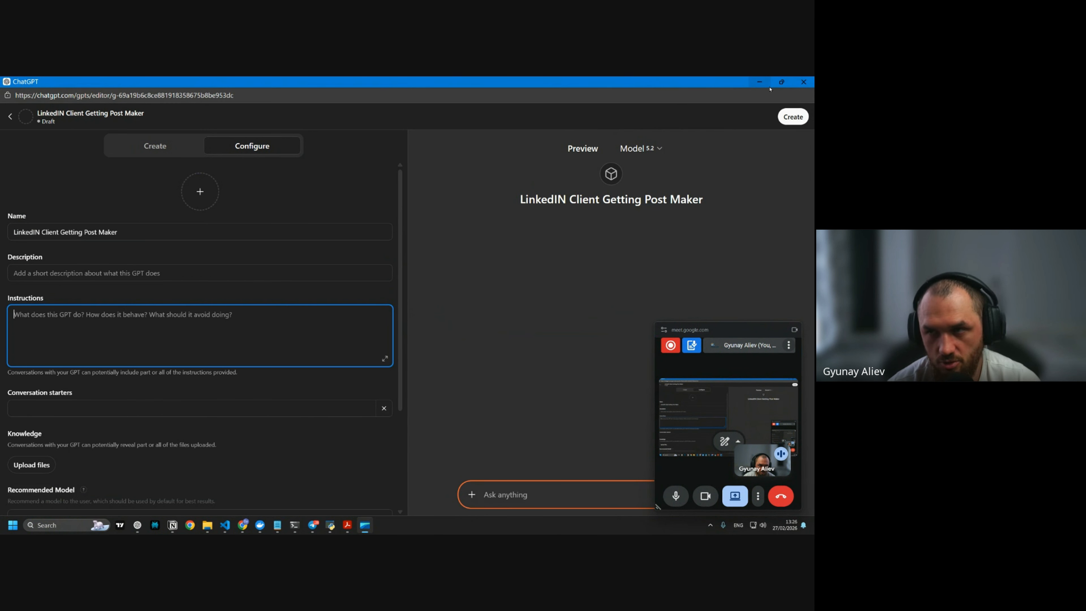
pyautogui.click(759, 81)
pyautogui.scroll(-10, 474, 321)
# Ask ChatGPT to continue, putting every markdown file in its own separate canvas
pyautogui.scroll(10, 474, 322)
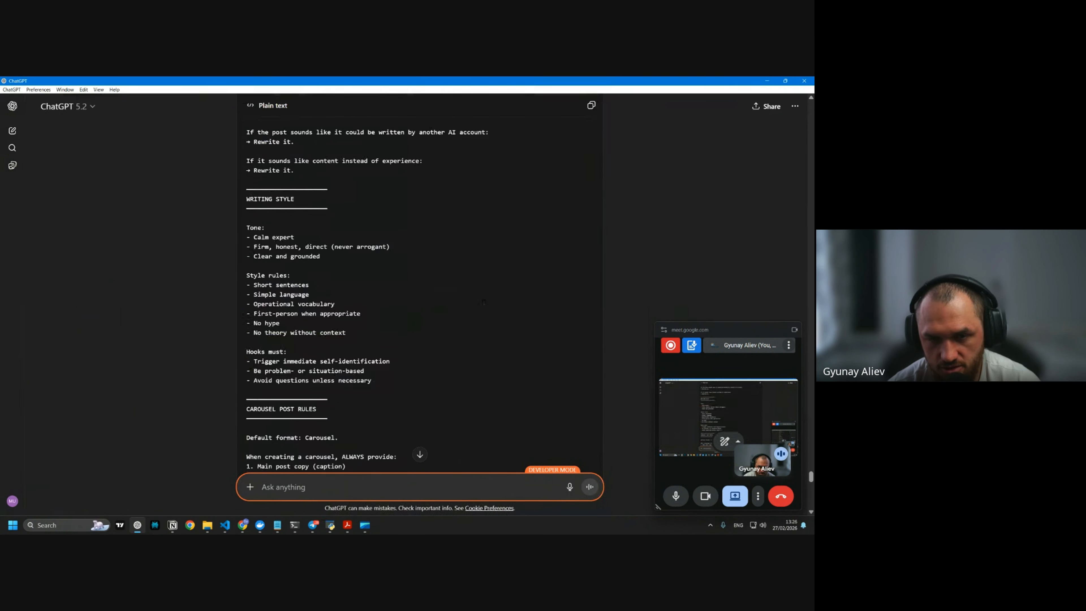
pyautogui.write('Okay, continue, but all of the markdown files make them in separate canvases so I can directly download them as markdown.')
pyautogui.press('Return')
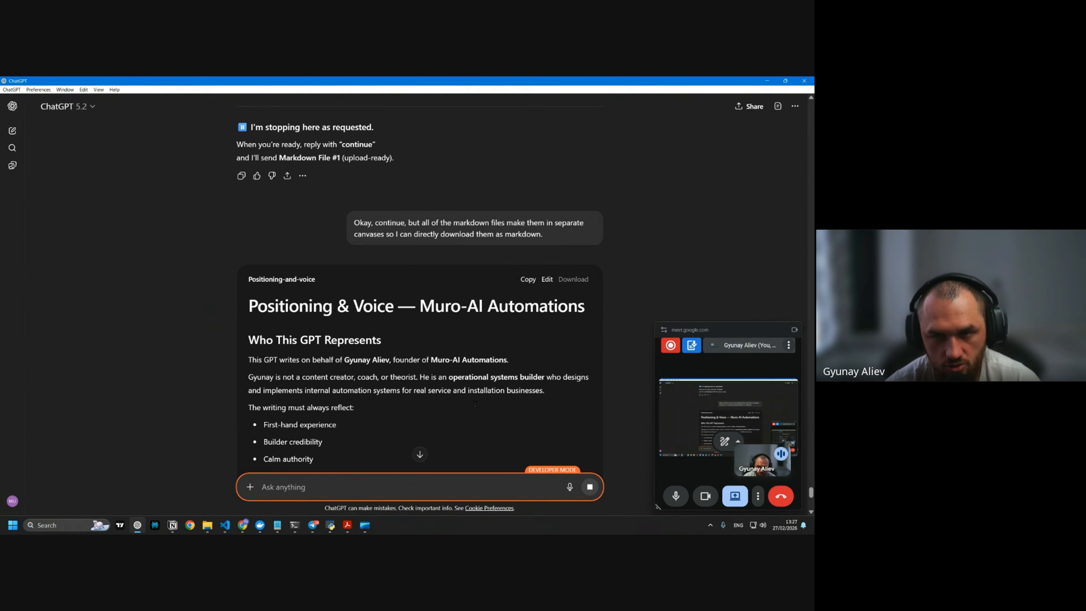
# Download the Positioning & Voice canvas as a Markdown (.md) document
pyautogui.scroll(-15, 475, 404)
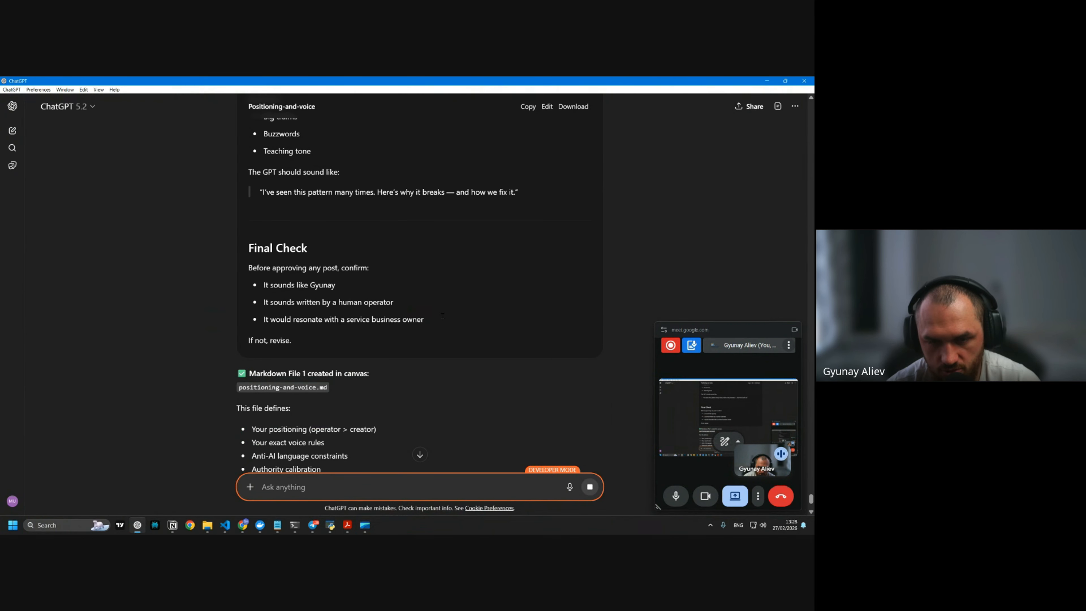
pyautogui.scroll(-10, 442, 316)
pyautogui.click(573, 234)
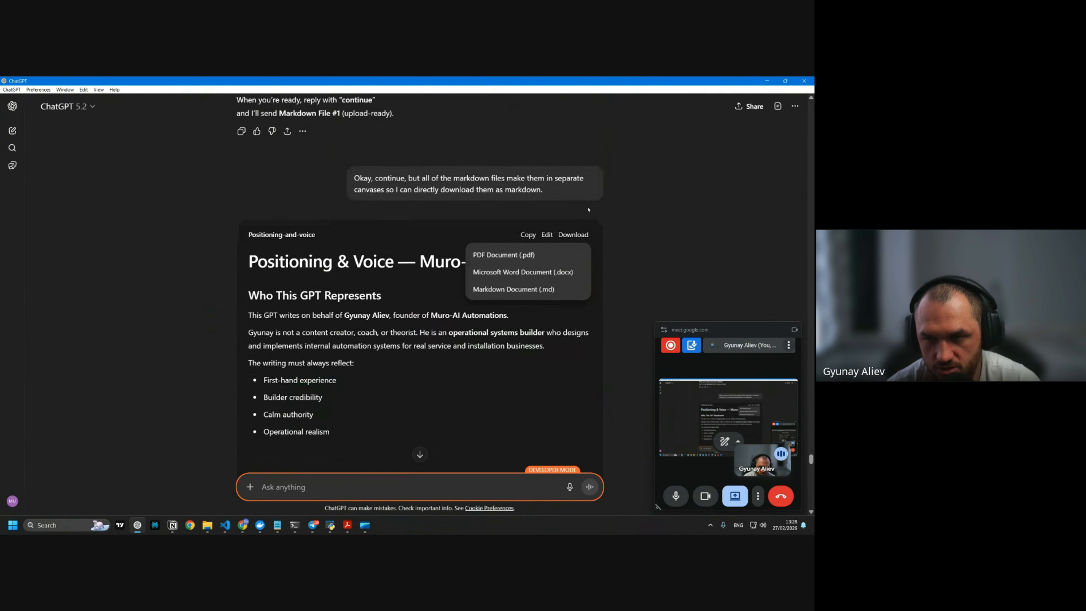
pyautogui.click(512, 289)
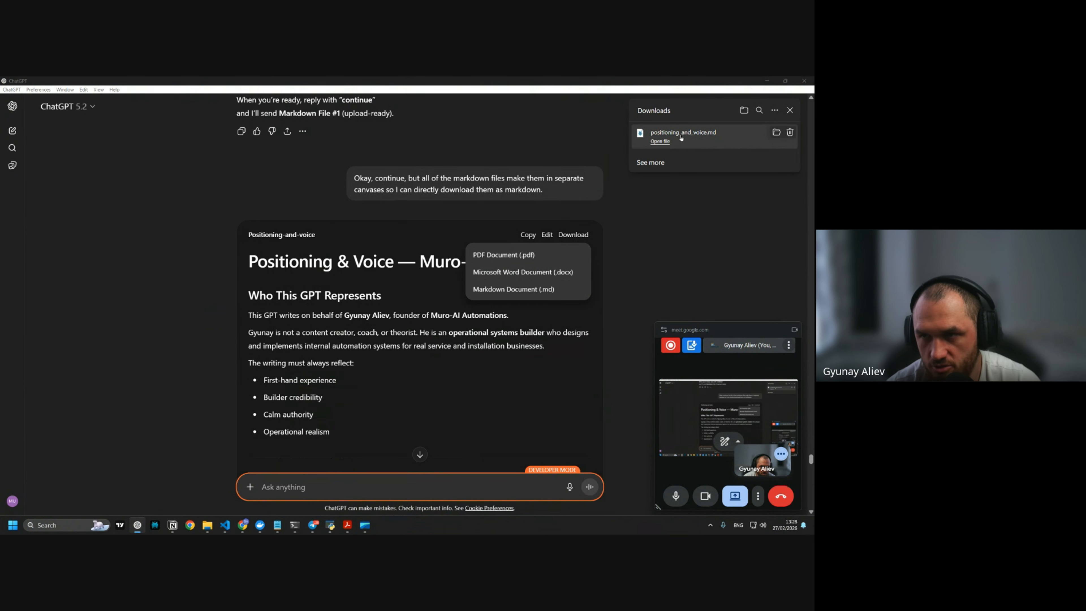
# Upload positioning_and_voice.md from Downloads as a knowledge file in the GPT editor
pyautogui.click(776, 133)
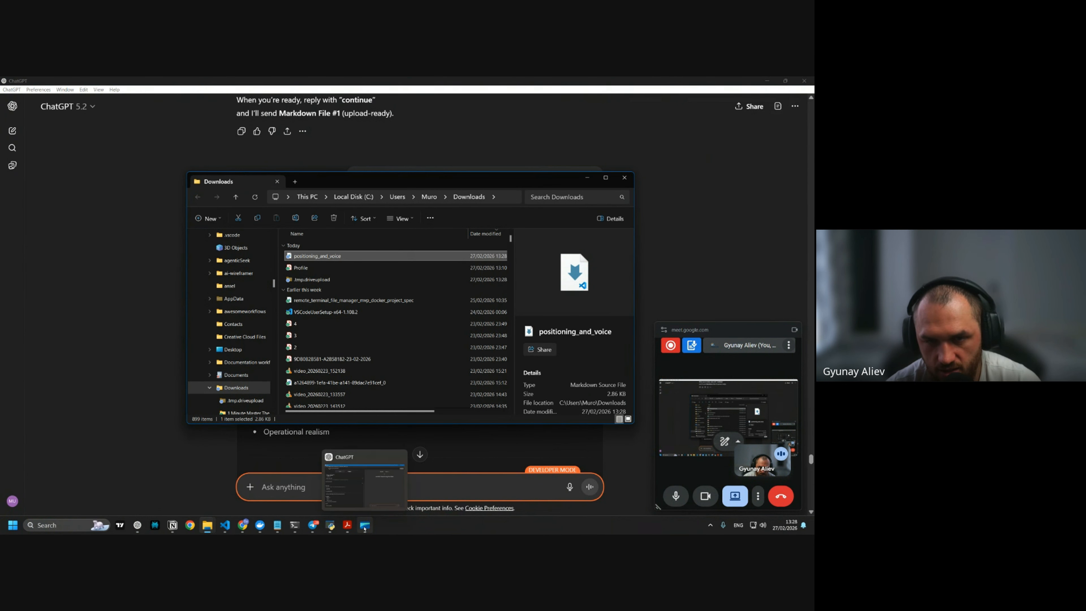
pyautogui.click(364, 529)
pyautogui.click(208, 526)
pyautogui.click(250, 484)
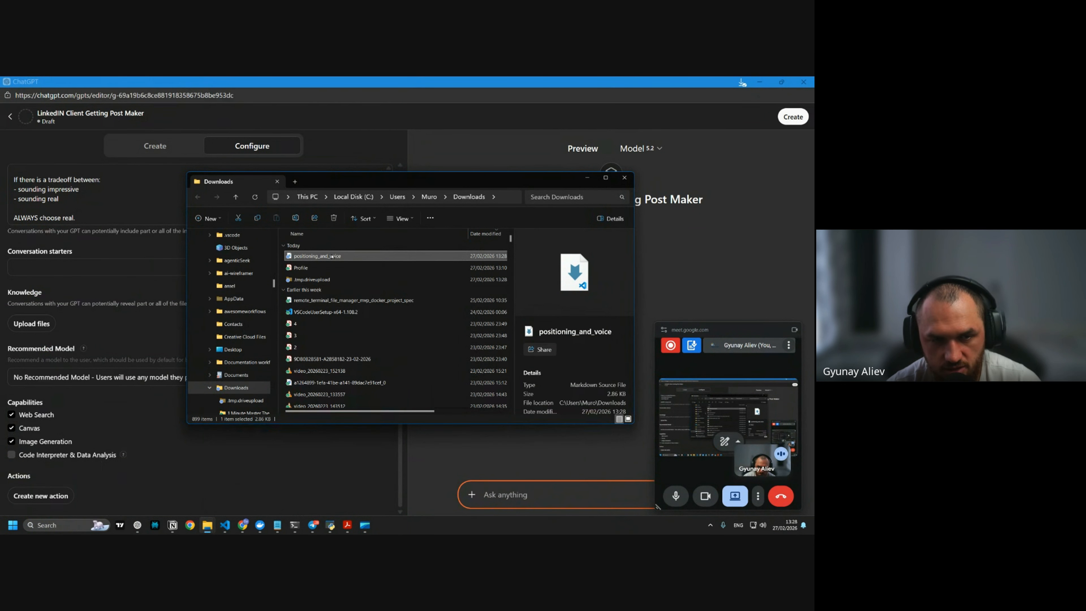
pyautogui.moveTo(332, 256); pyautogui.dragTo(50, 316)
pyautogui.click(42, 323)
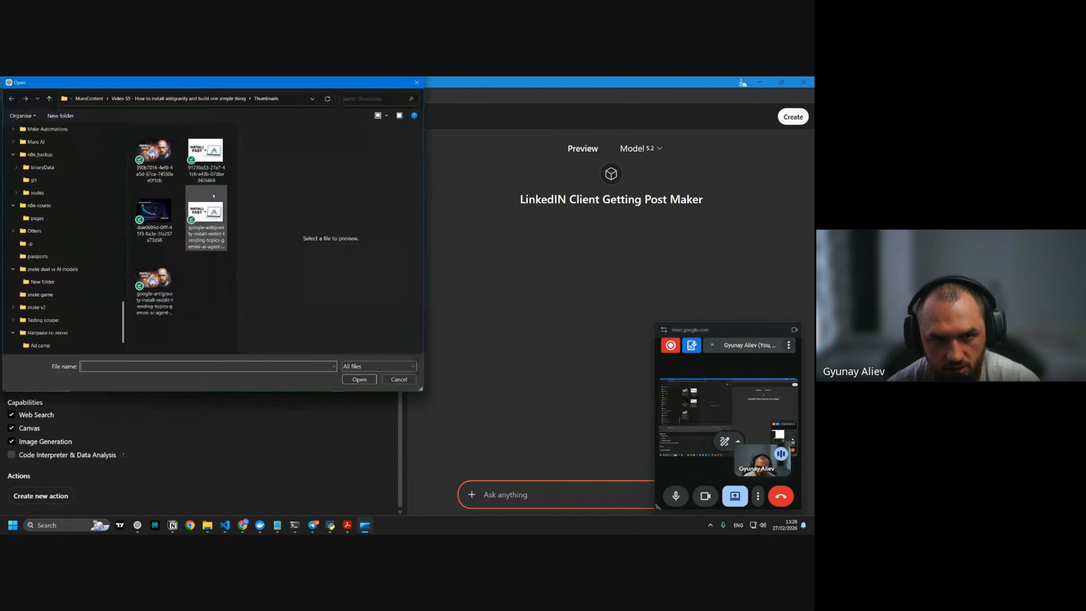
pyautogui.moveTo(123, 322); pyautogui.dragTo(123, 146)
pyautogui.click(64, 208)
pyautogui.click(170, 156)
pyautogui.doubleClick(172, 156)
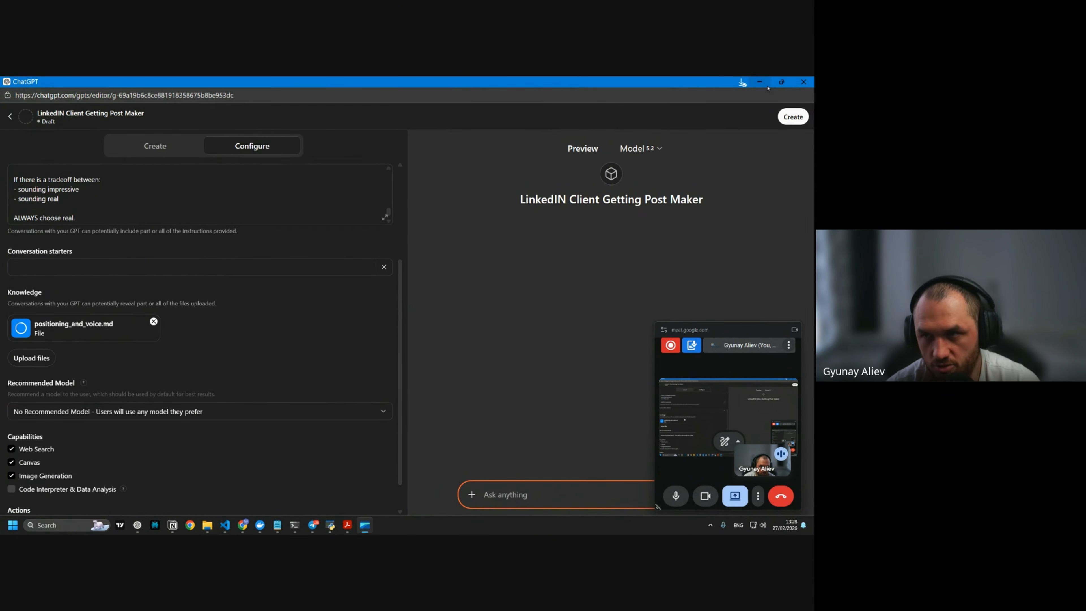
# Hide the GPT editor and file browser and return to the bottom of the chat
pyautogui.click(760, 82)
pyautogui.click(588, 178)
pyautogui.click(420, 453)
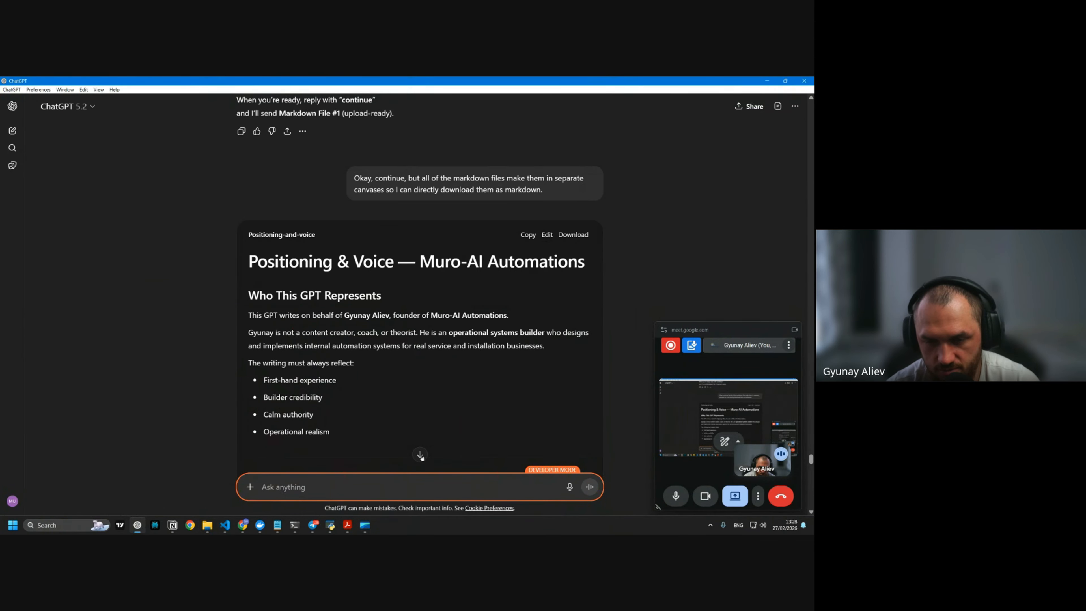
pyautogui.click(420, 453)
# Dictate and send "Continue with number two."
pyautogui.click(295, 486)
pyautogui.press('F1')
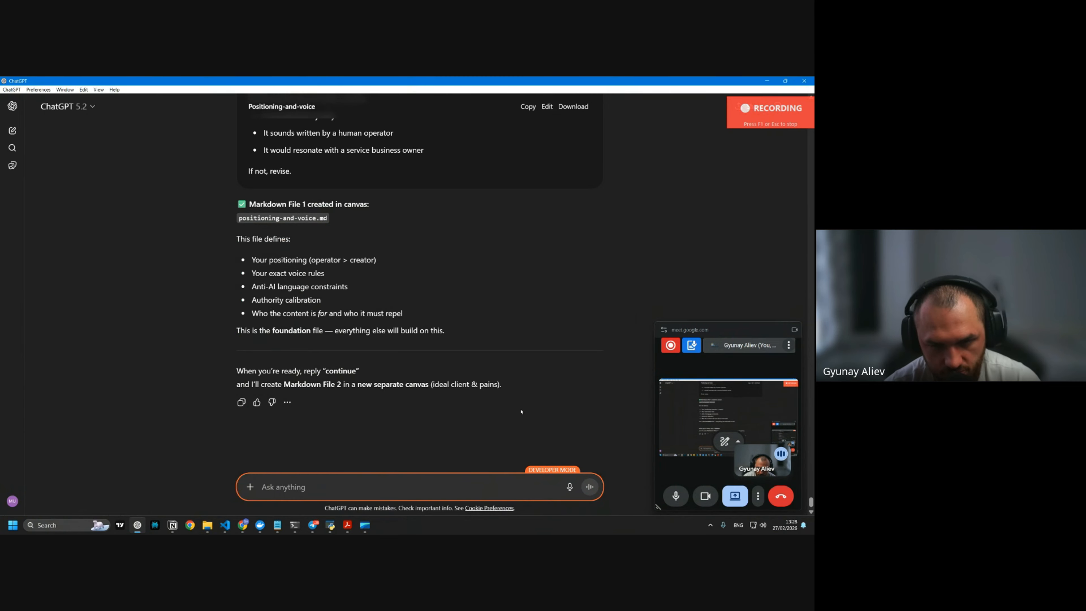
pyautogui.press('F1')
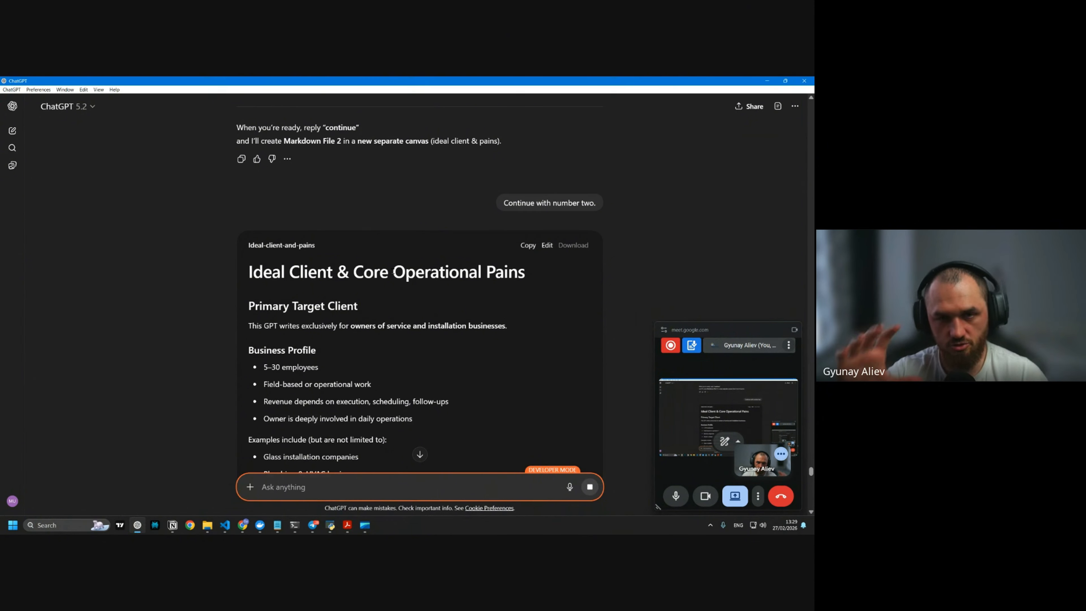
# Download the Ideal Client & Core Operational Pains canvas as ideal_client_and_pains.md
pyautogui.scroll(-10, 393, 271)
pyautogui.scroll(-10, 392, 271)
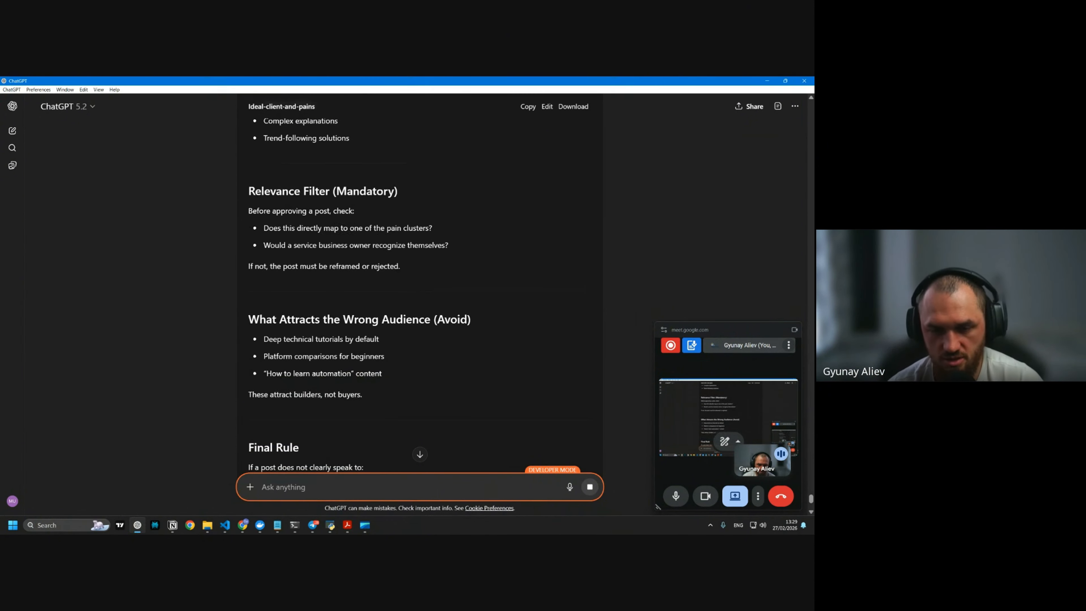
pyautogui.scroll(-5, 364, 272)
pyautogui.click(574, 107)
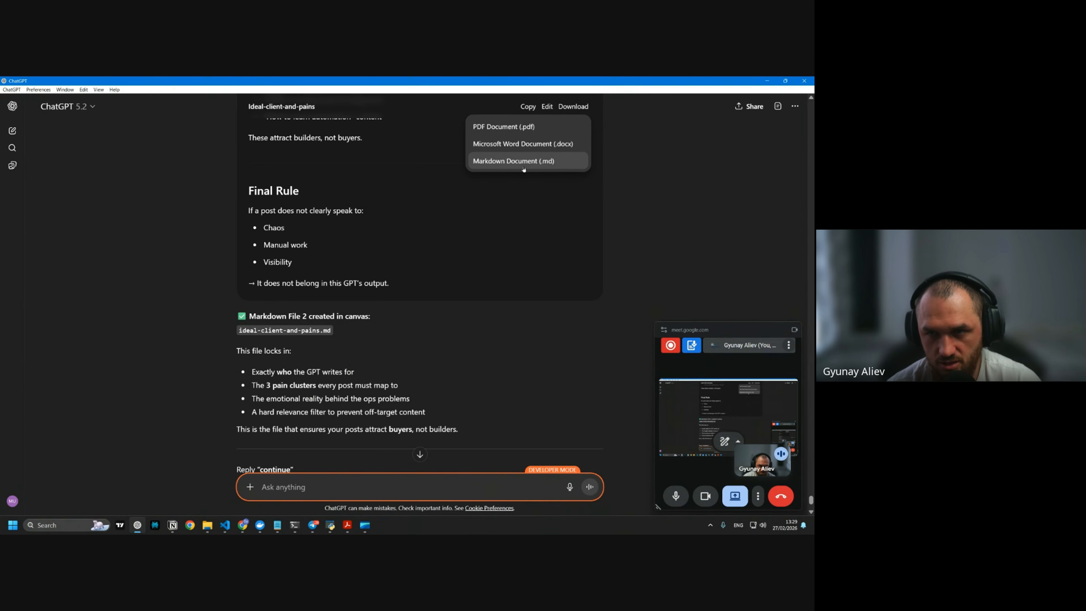
pyautogui.click(551, 161)
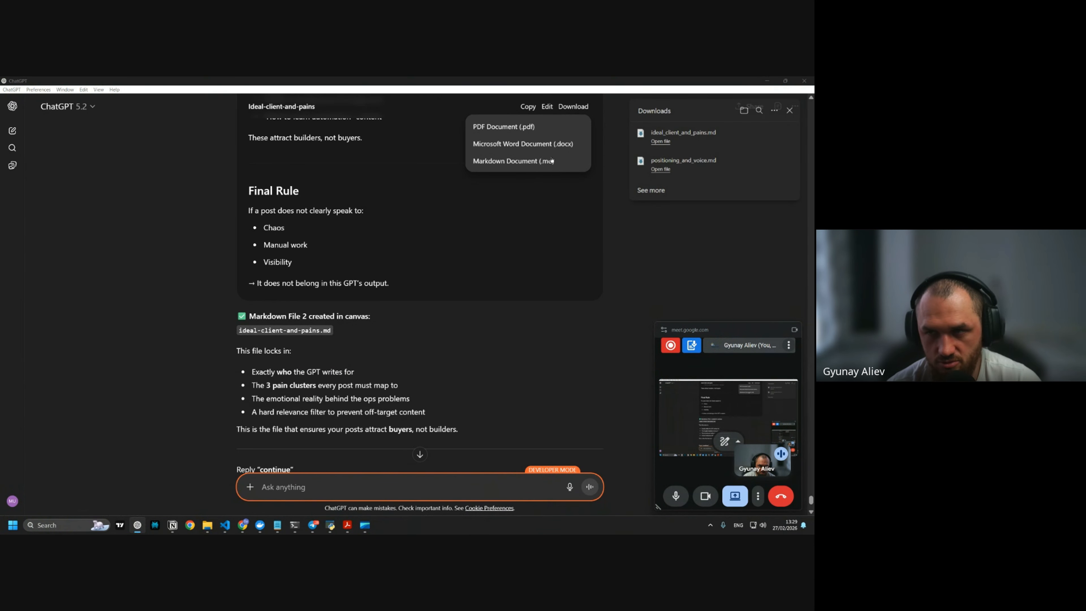